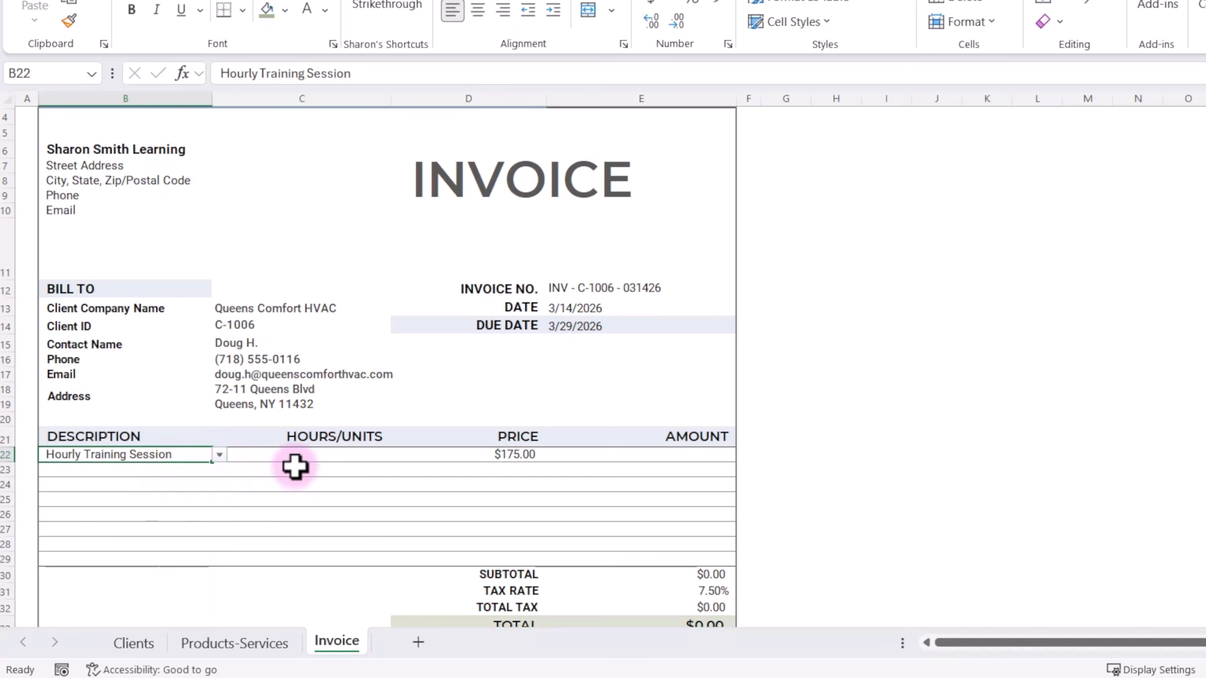
# Enter 2 as the hours/units for the Hourly Training Session line in cell C22.
pyautogui.click(335, 457)
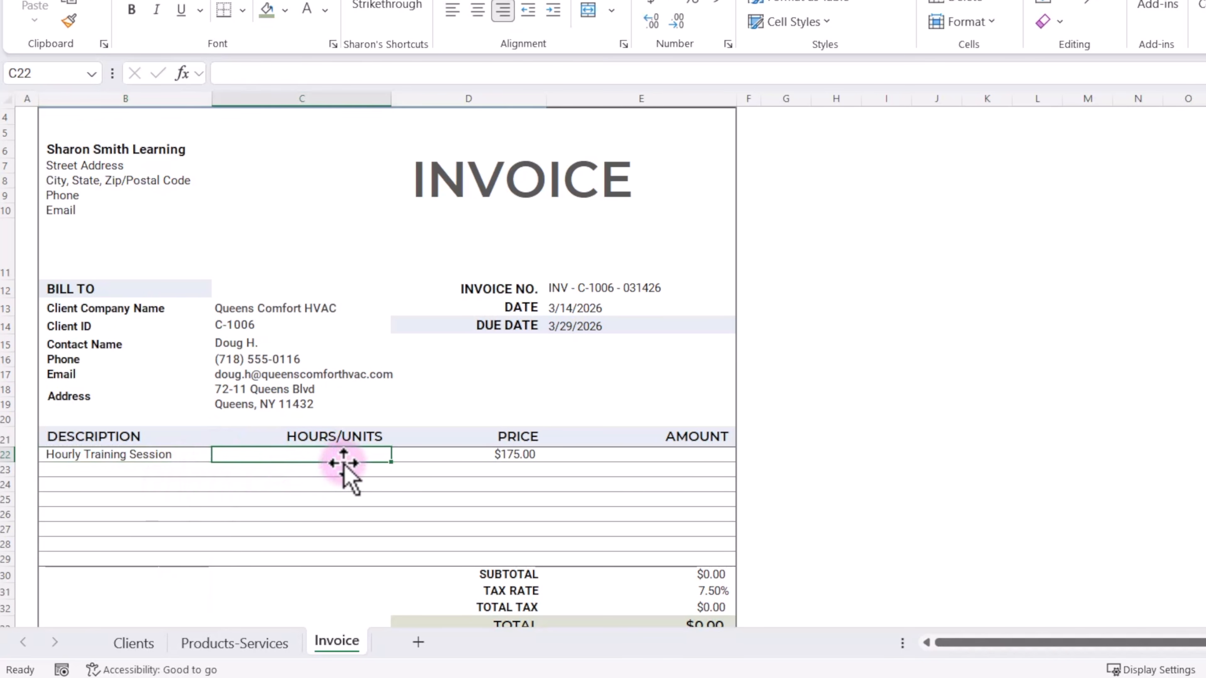
pyautogui.write('2')
pyautogui.press('Return')
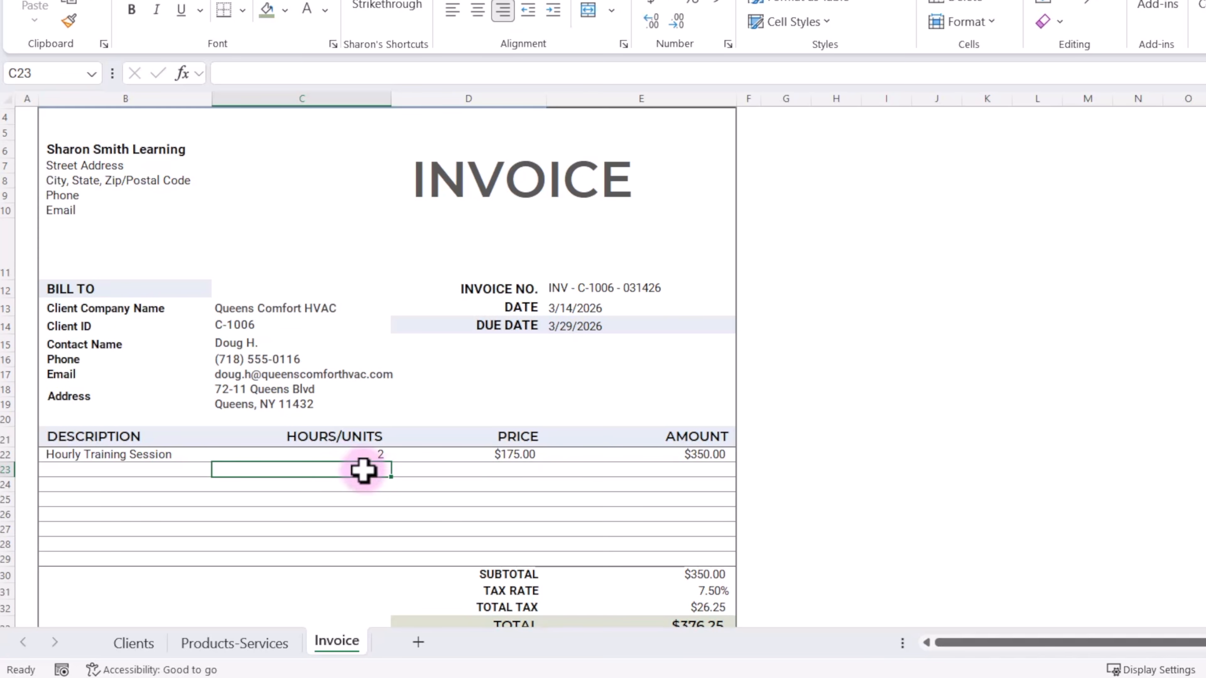
pyautogui.scroll(-1, 458, 495)
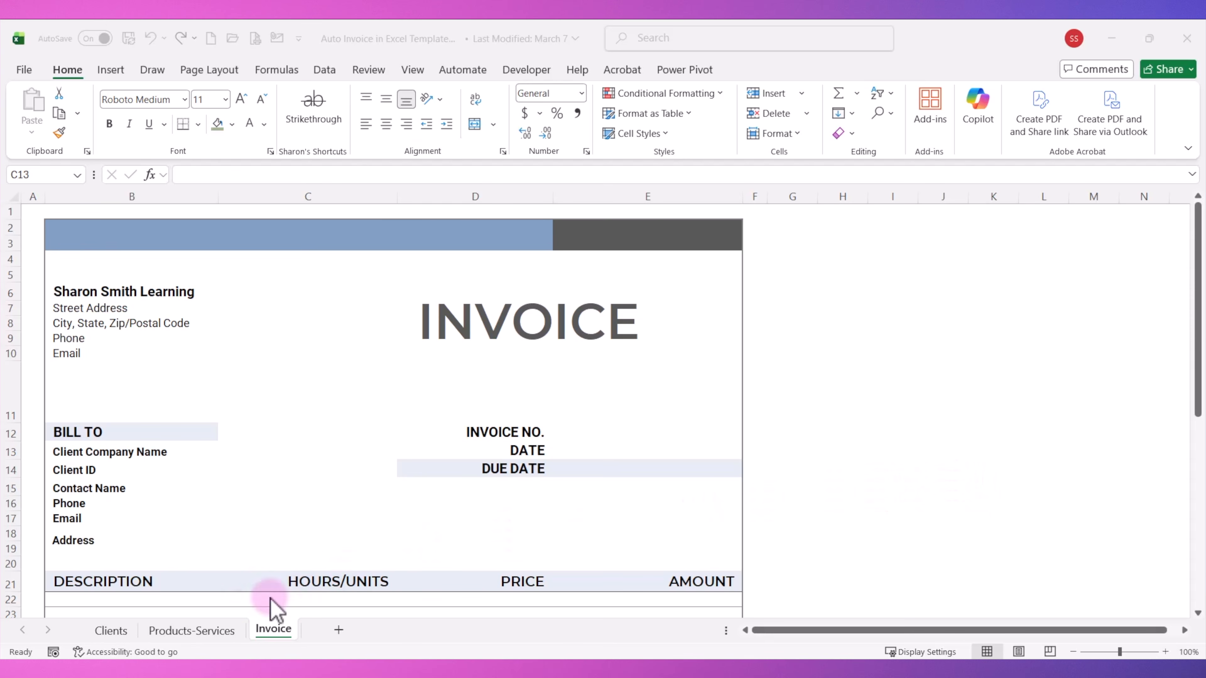
# Examine the client records on the Clients sheet and the price list on Products-Services, and return to the Invoice sheet.
pyautogui.click(111, 630)
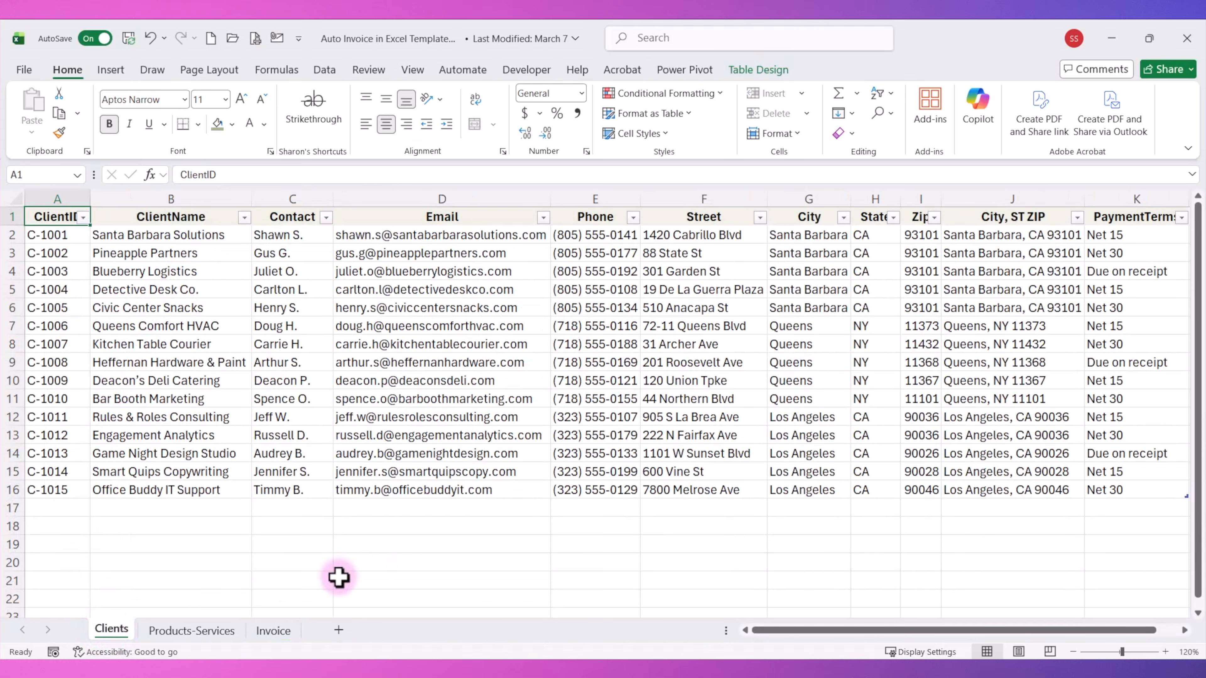
pyautogui.click(189, 629)
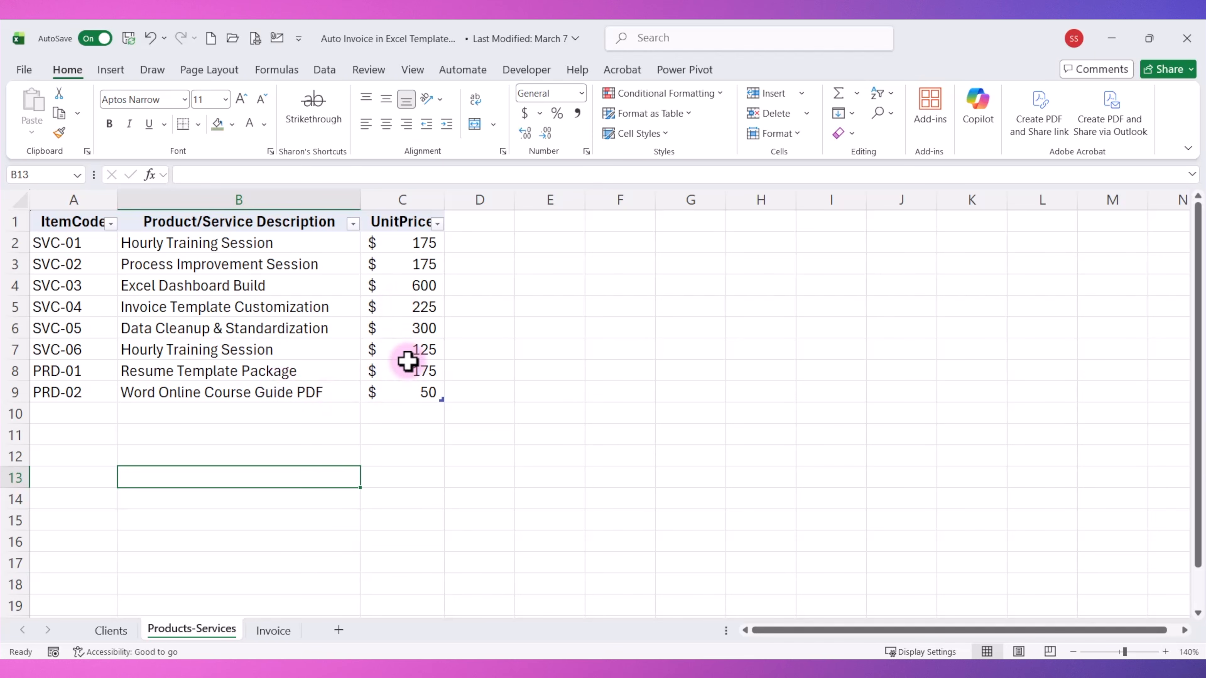
pyautogui.click(273, 630)
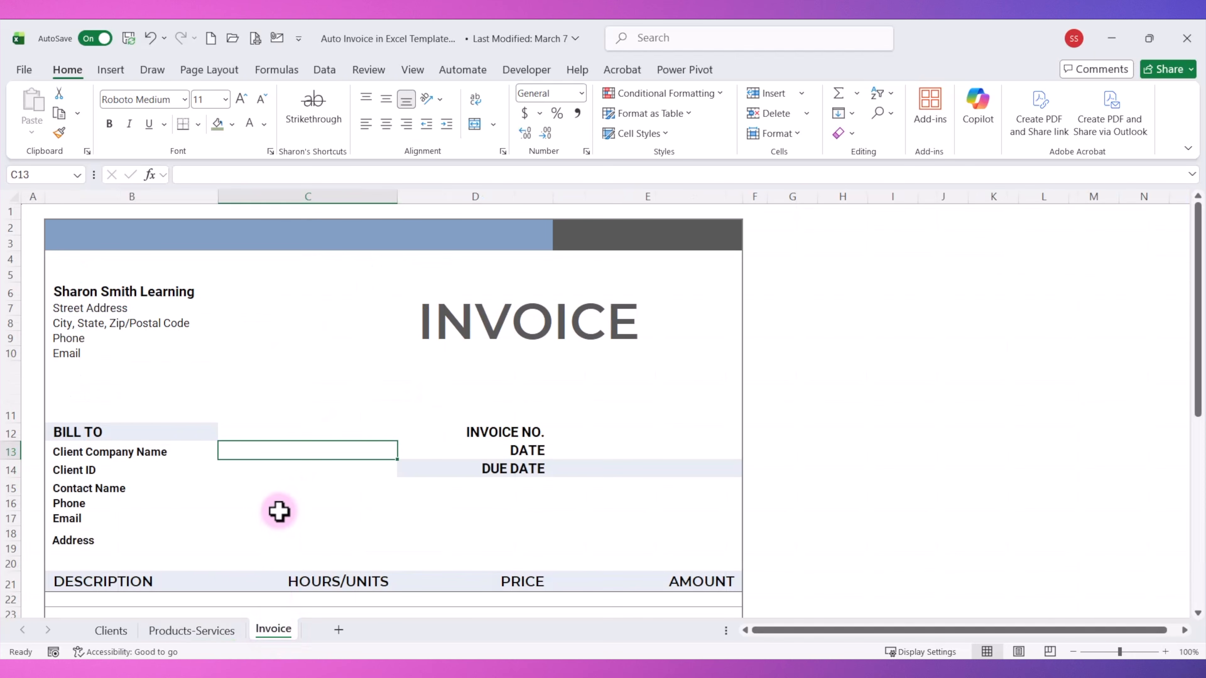
# Open data validation for the Client Company Name cell C13 and set it to allow a List.
pyautogui.click(263, 451)
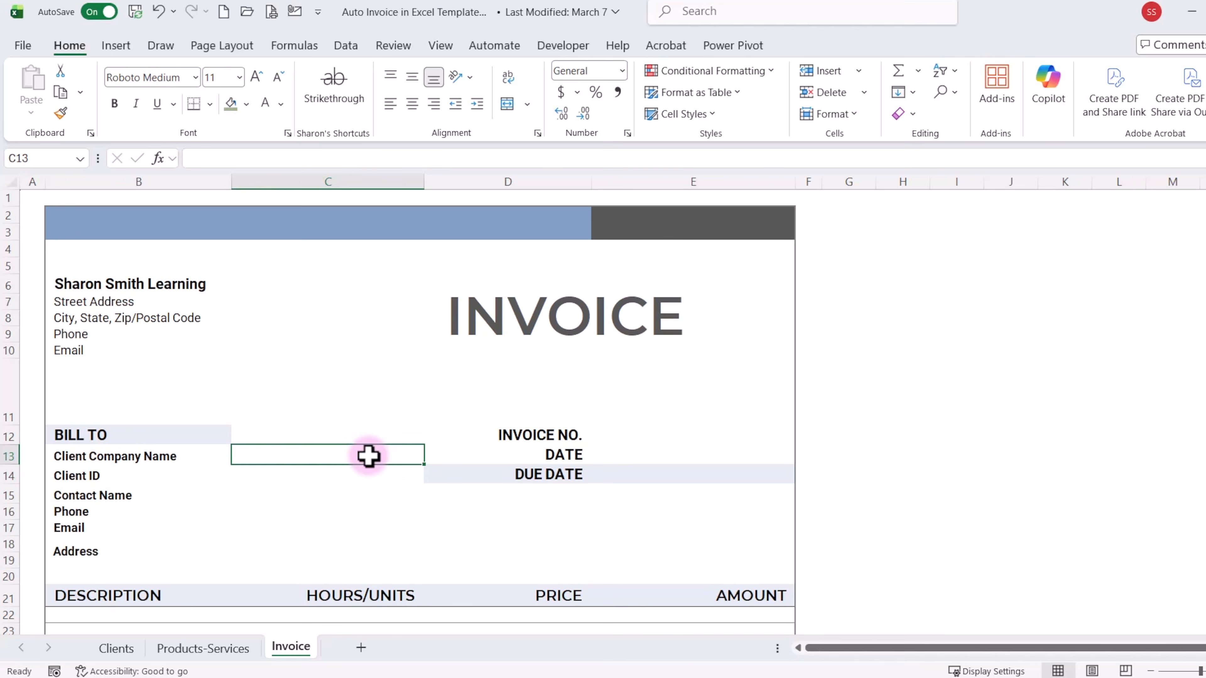
pyautogui.click(349, 48)
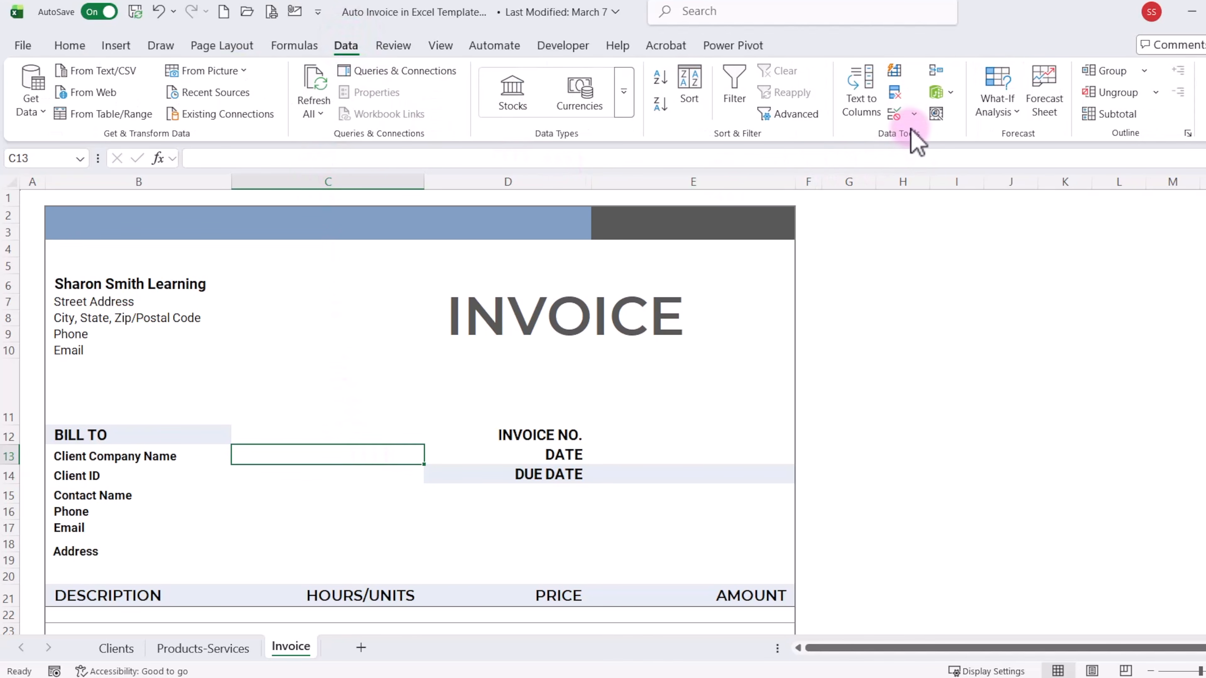
pyautogui.click(913, 114)
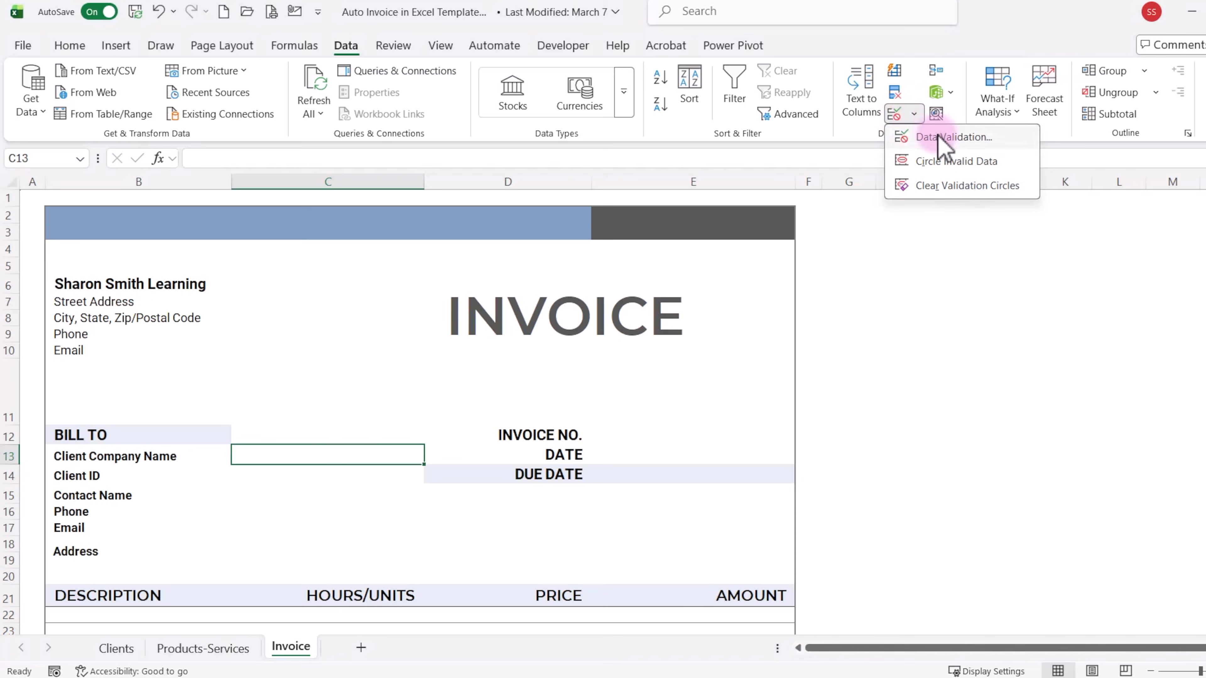
pyautogui.click(942, 138)
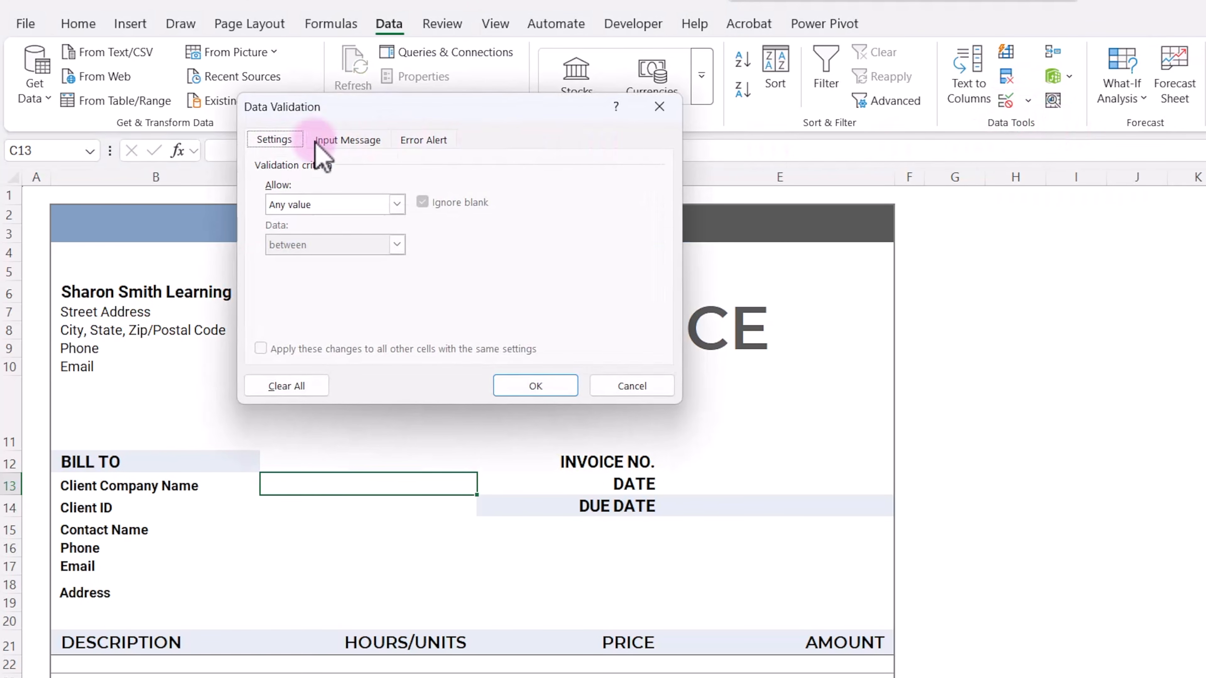
pyautogui.click(390, 213)
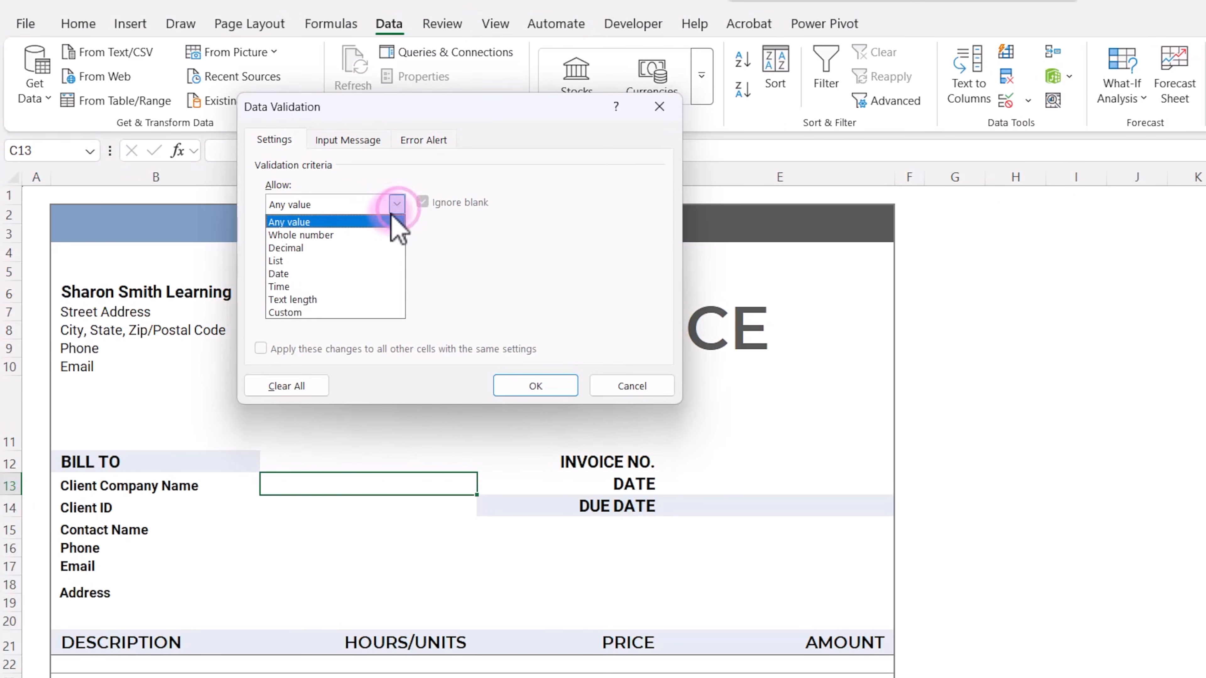
pyautogui.click(334, 261)
# Set the validation list's source to the whole ClientName column B of the Clients sheet and apply it.
pyautogui.click(298, 285)
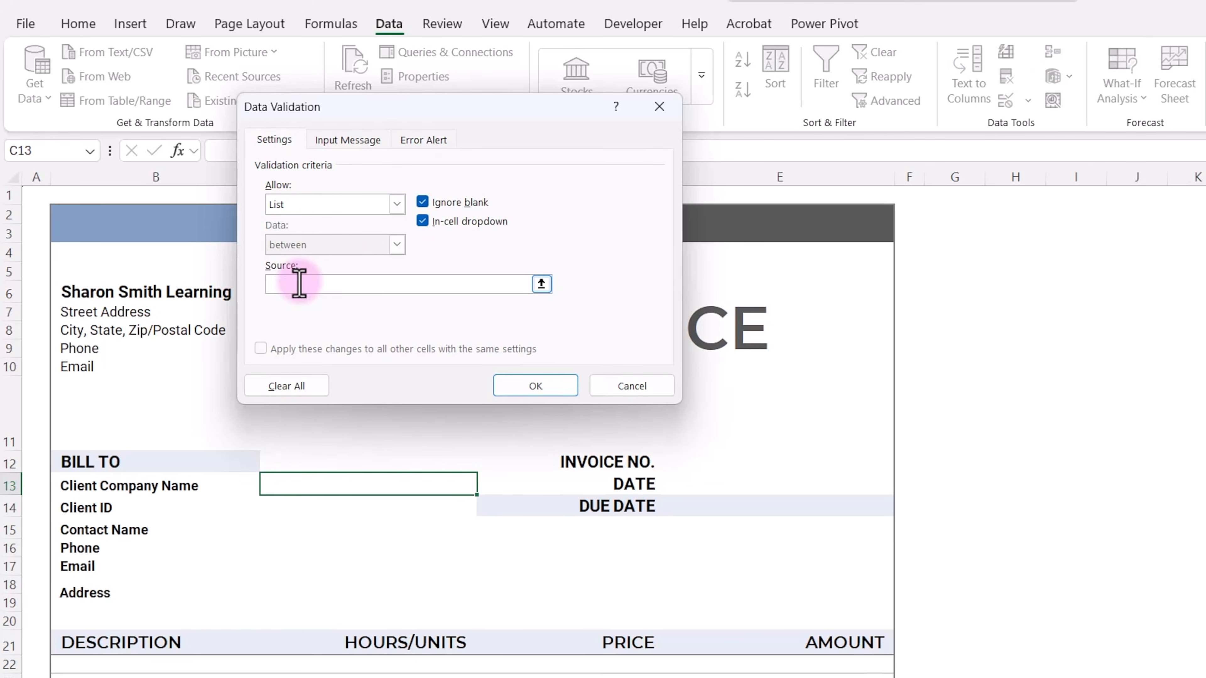
pyautogui.click(118, 648)
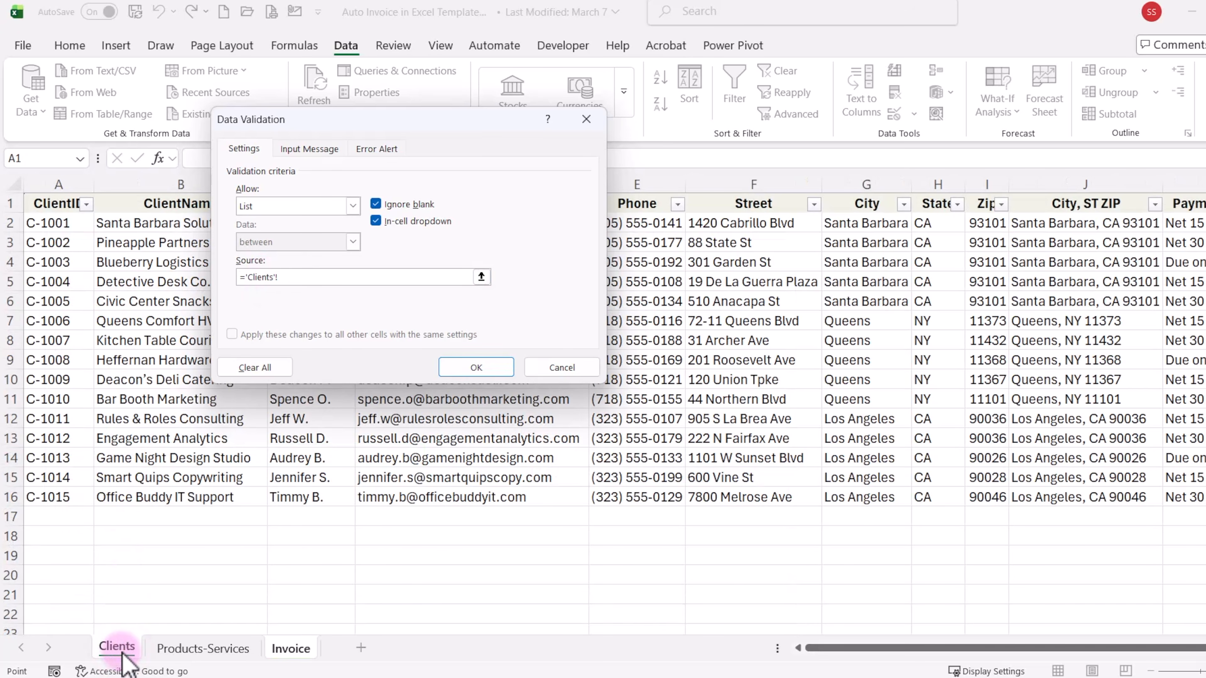
pyautogui.click(348, 119)
pyautogui.moveTo(347, 119); pyautogui.dragTo(469, 136)
pyautogui.click(171, 179)
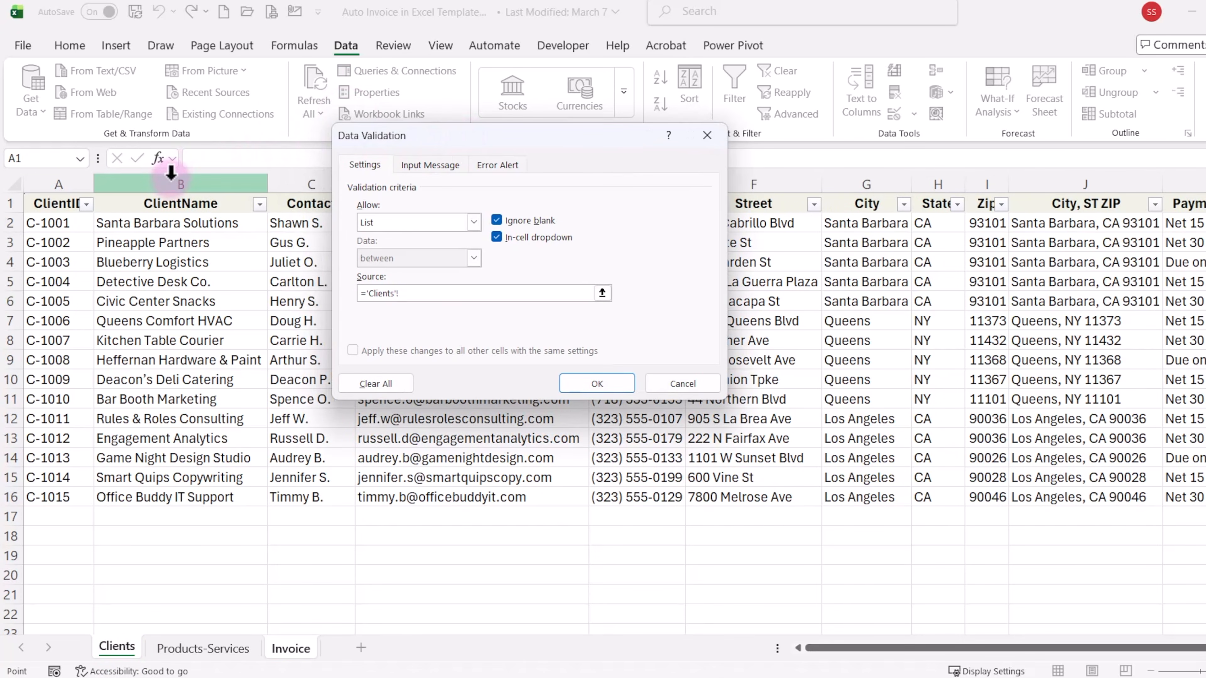
pyautogui.click(171, 181)
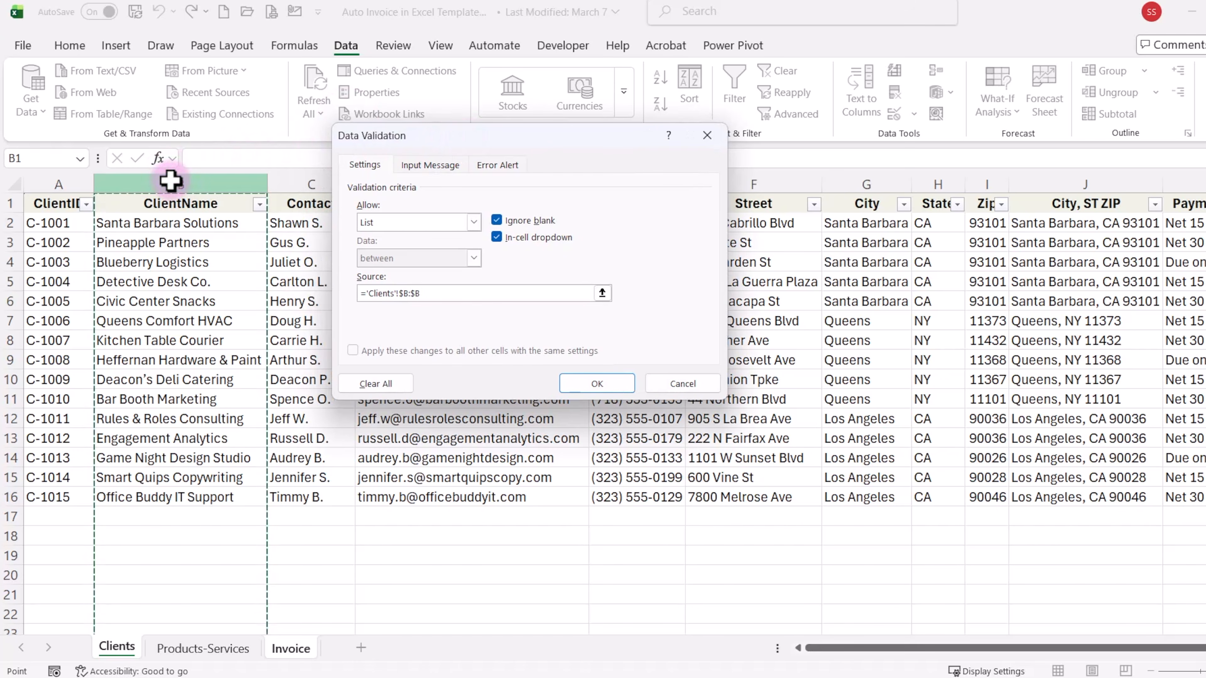
pyautogui.click(593, 384)
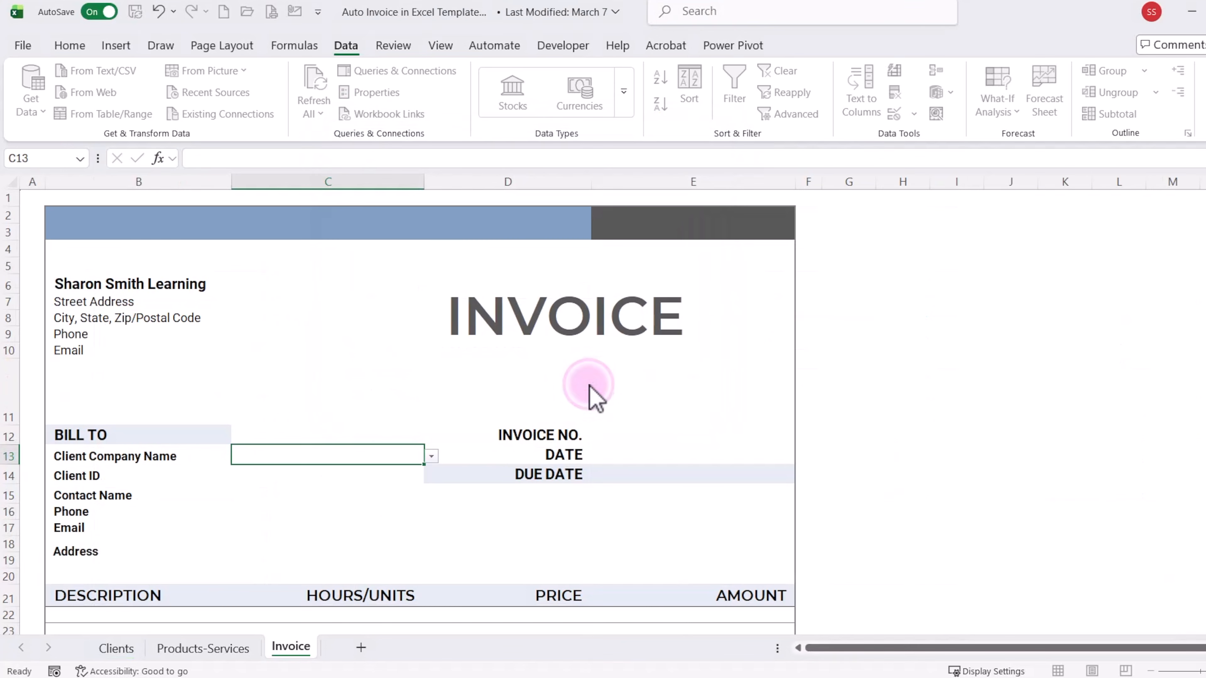
# Check the client names offered by the dropdown in cell C13 from end to start.
pyautogui.click(431, 456)
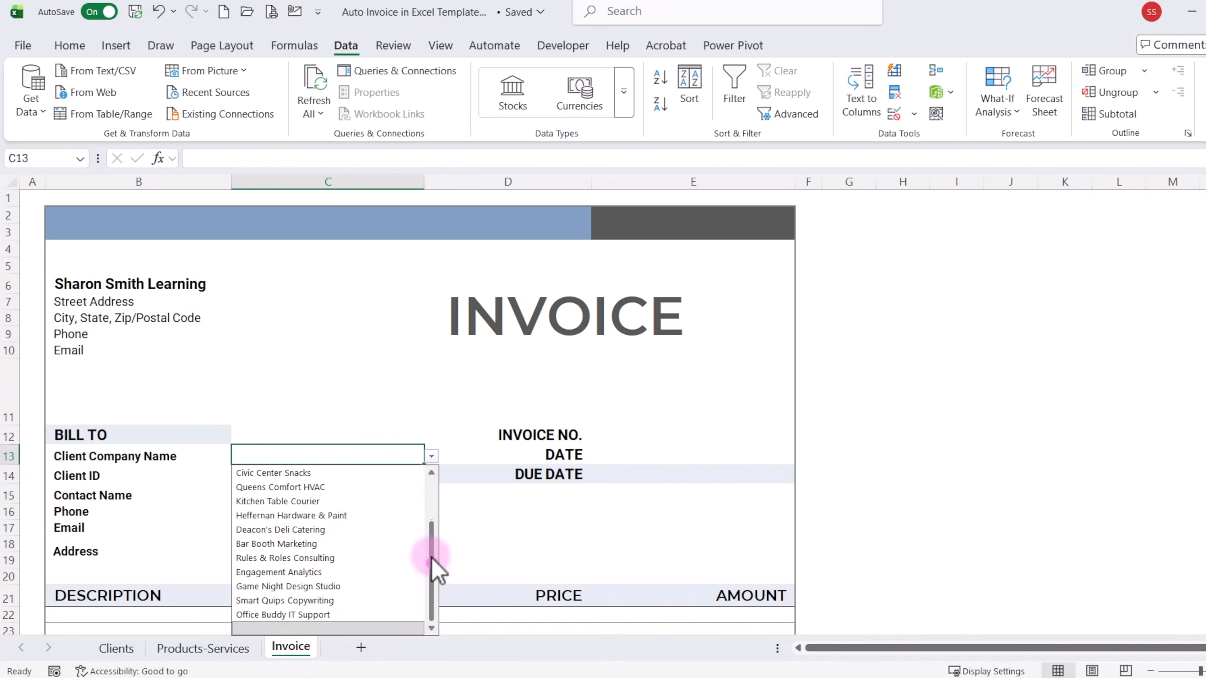
pyautogui.moveTo(433, 573); pyautogui.dragTo(433, 479)
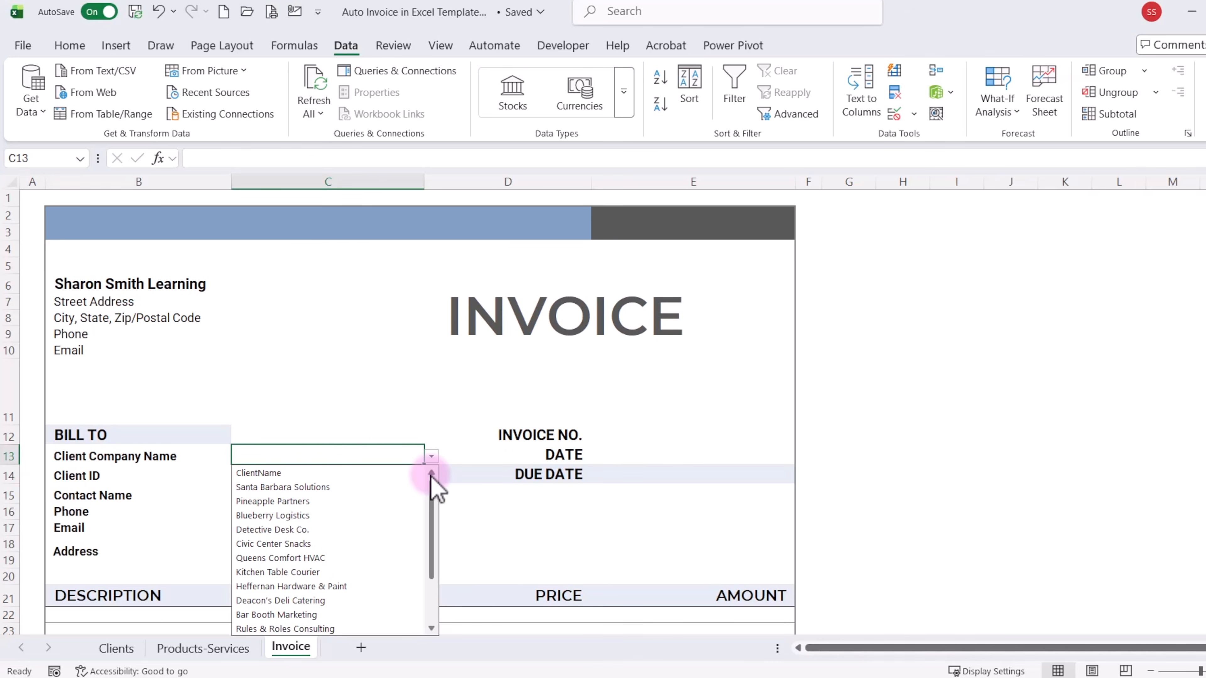
pyautogui.click(195, 475)
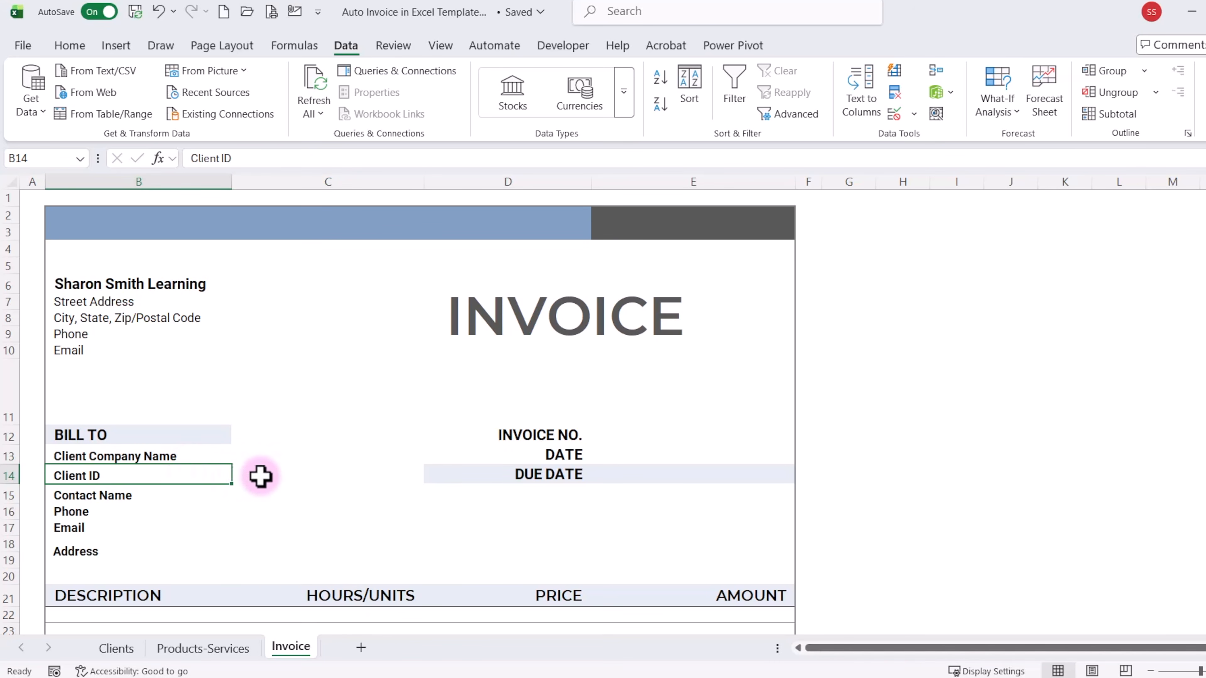
# Begin an XLOOKUP formula in the Client ID cell C14 with the absolute reference $C$13 as the lookup value.
pyautogui.click(281, 474)
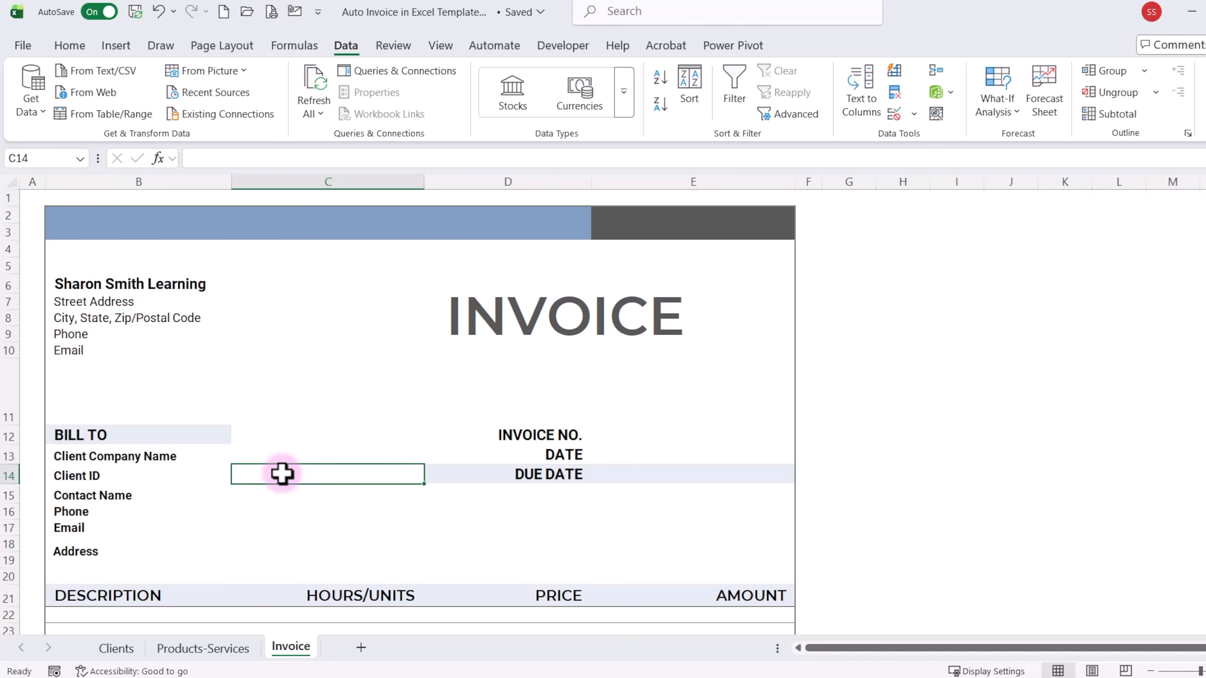
pyautogui.write('=')
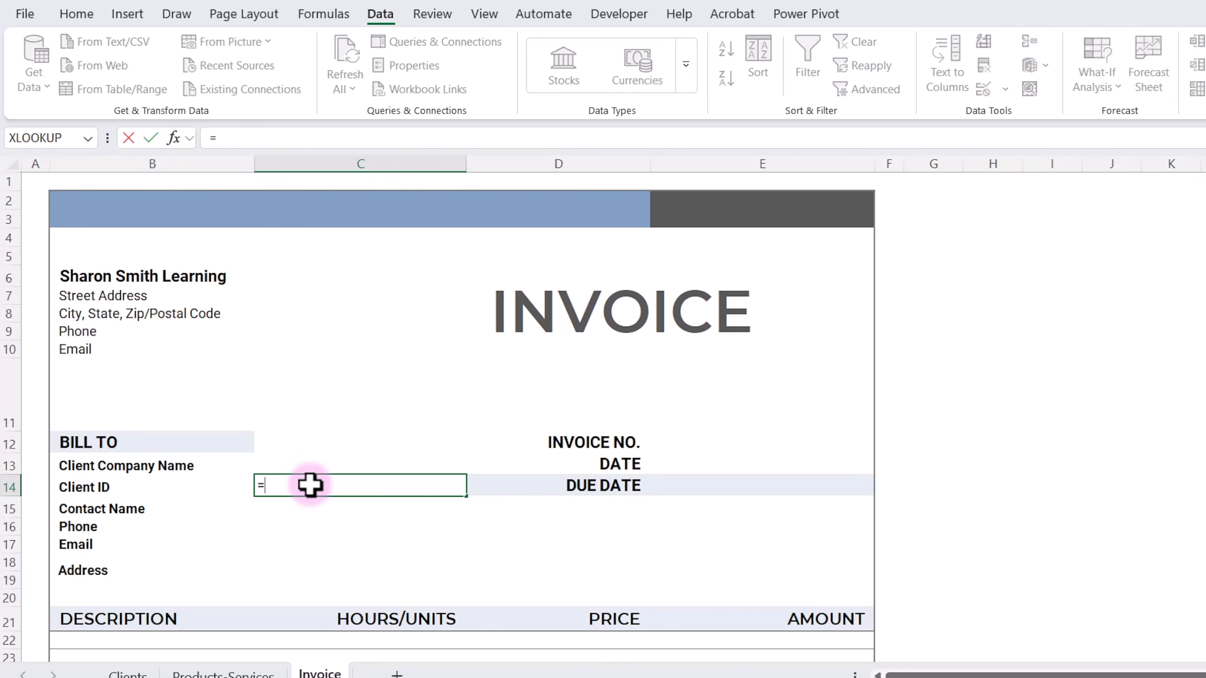
pyautogui.write('XLO')
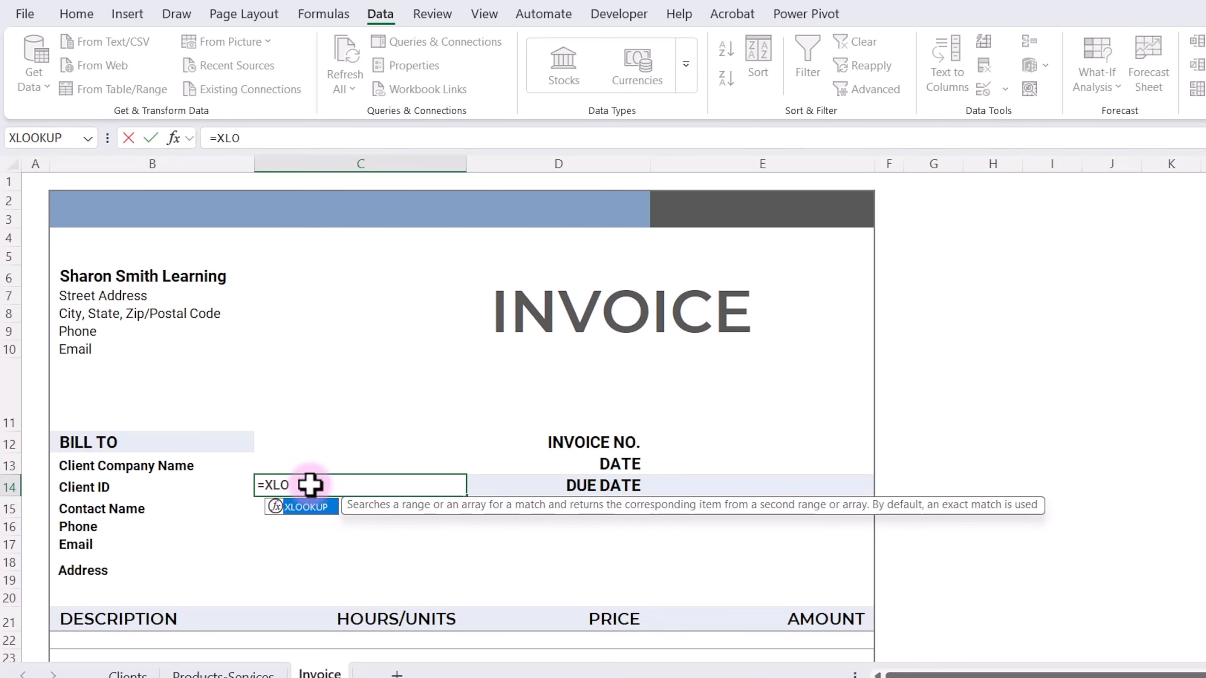
pyautogui.press('Tab')
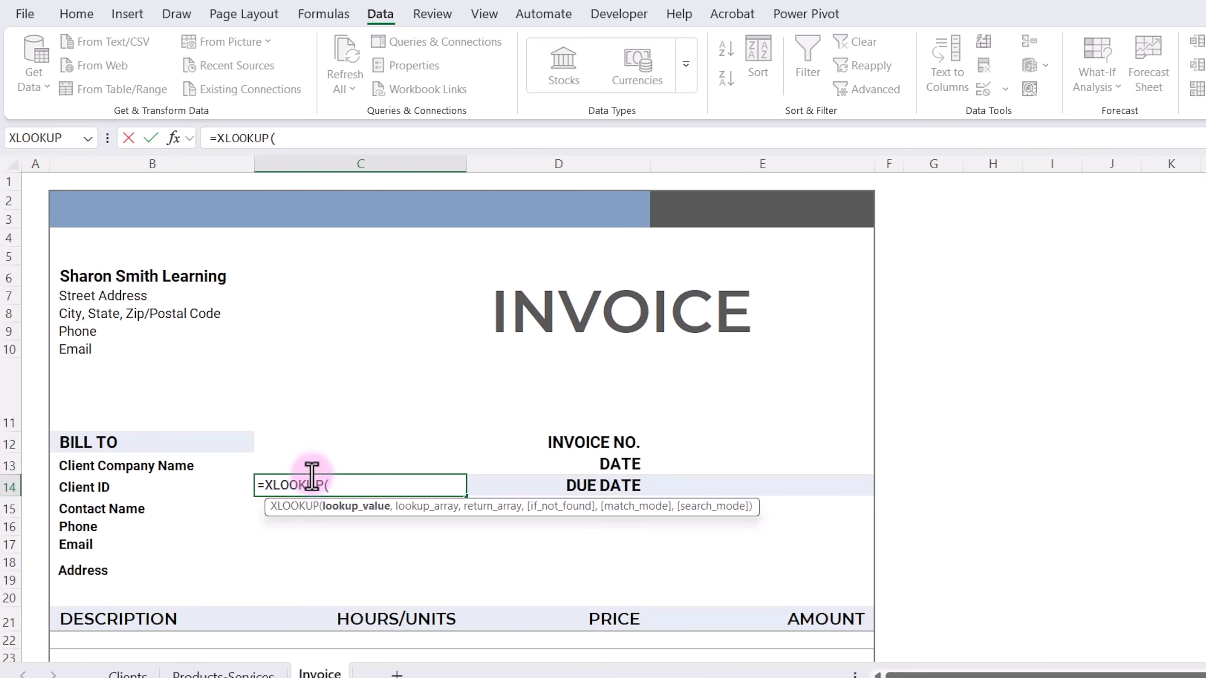
pyautogui.click(312, 458)
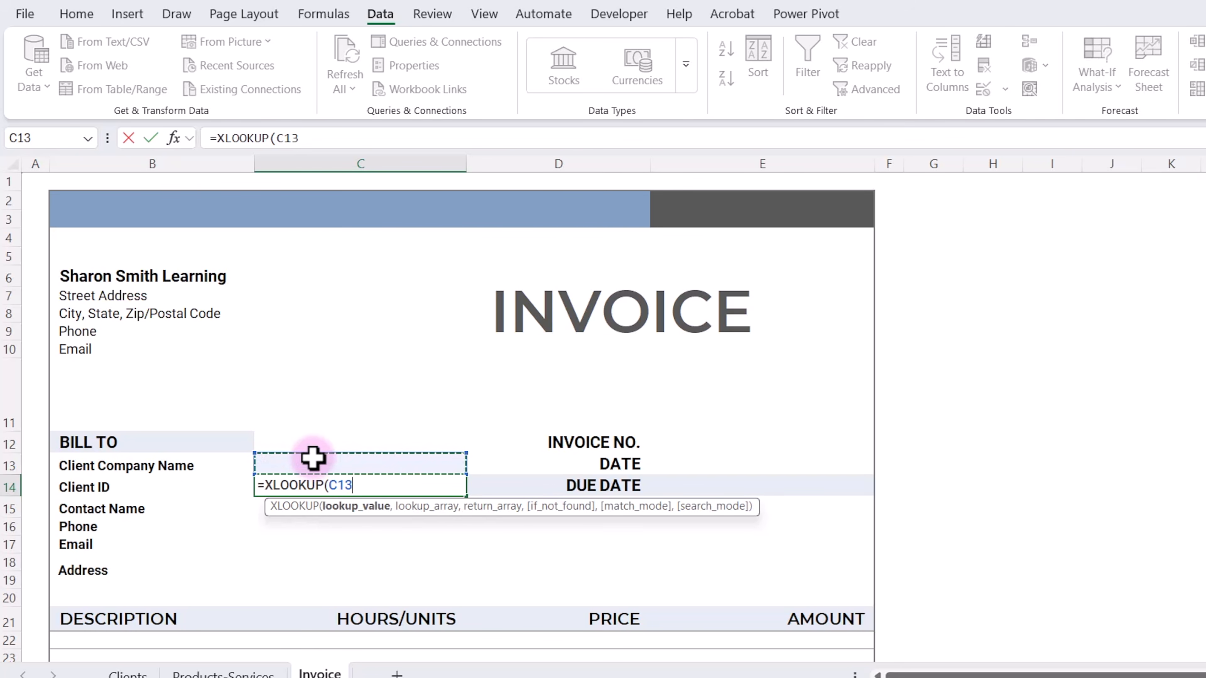
pyautogui.press('F4')
pyautogui.write(',')
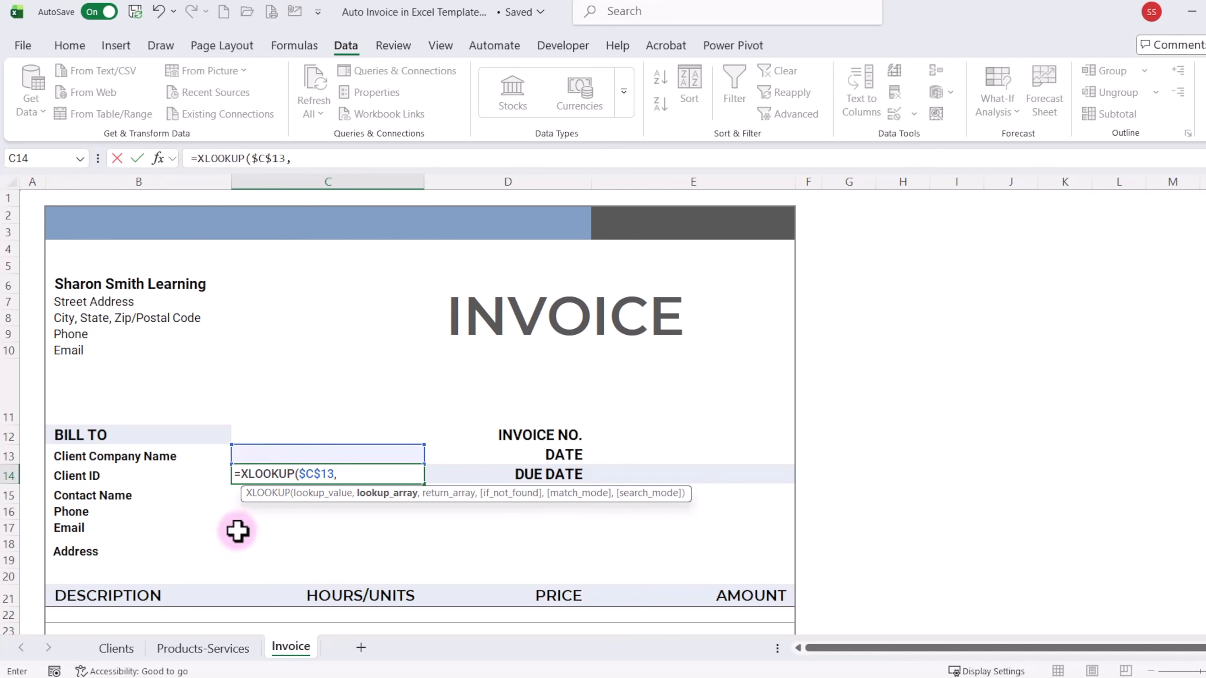
# Complete the XLOOKUP with Clients column B:B as the lookup array and Clients column A:A as the return array.
pyautogui.click(120, 653)
pyautogui.click(194, 181)
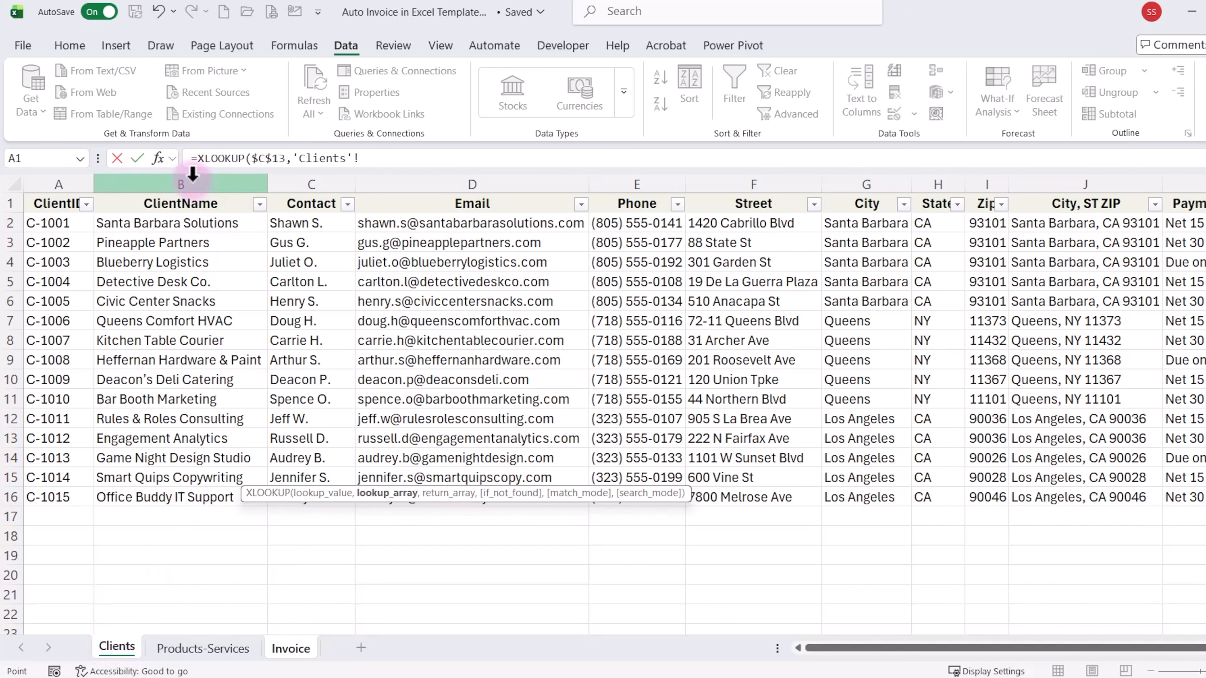
pyautogui.click(186, 184)
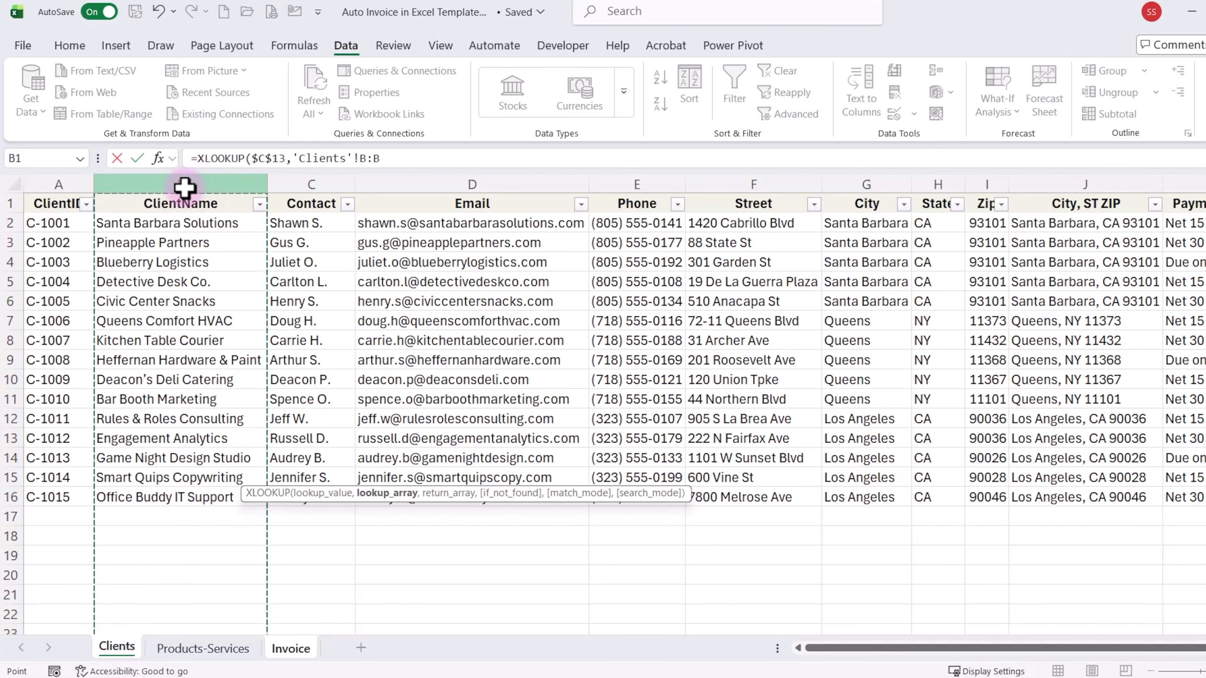
pyautogui.write(',')
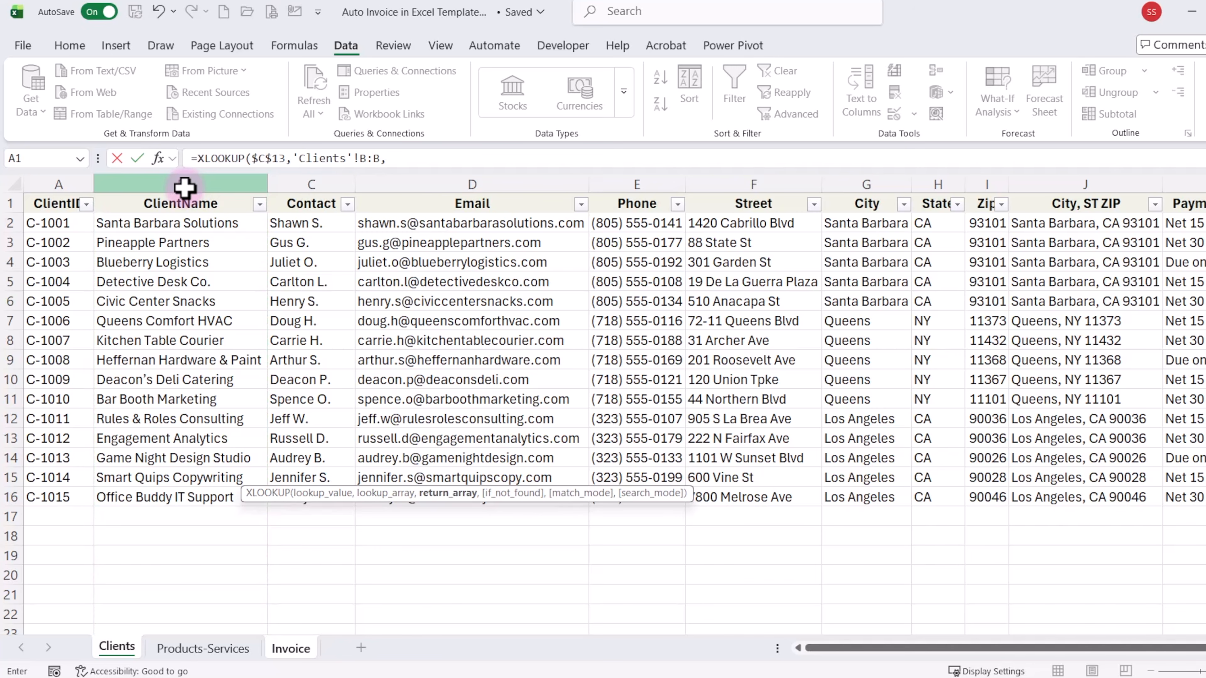
pyautogui.click(51, 184)
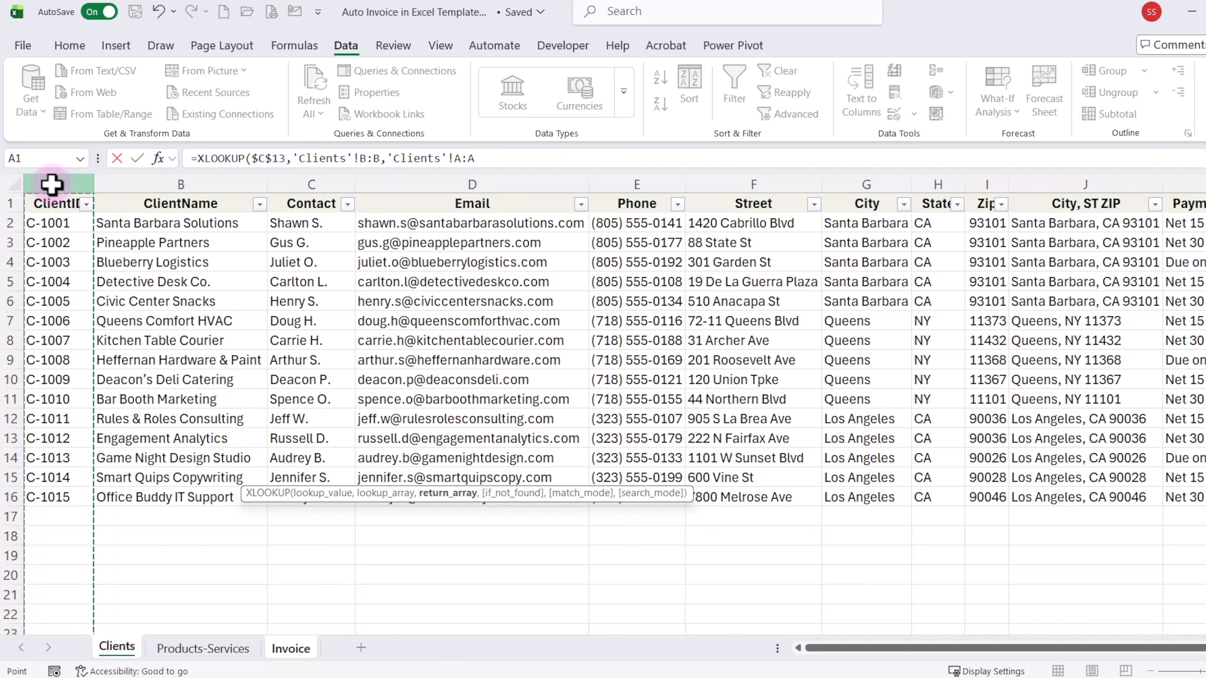
pyautogui.write(')')
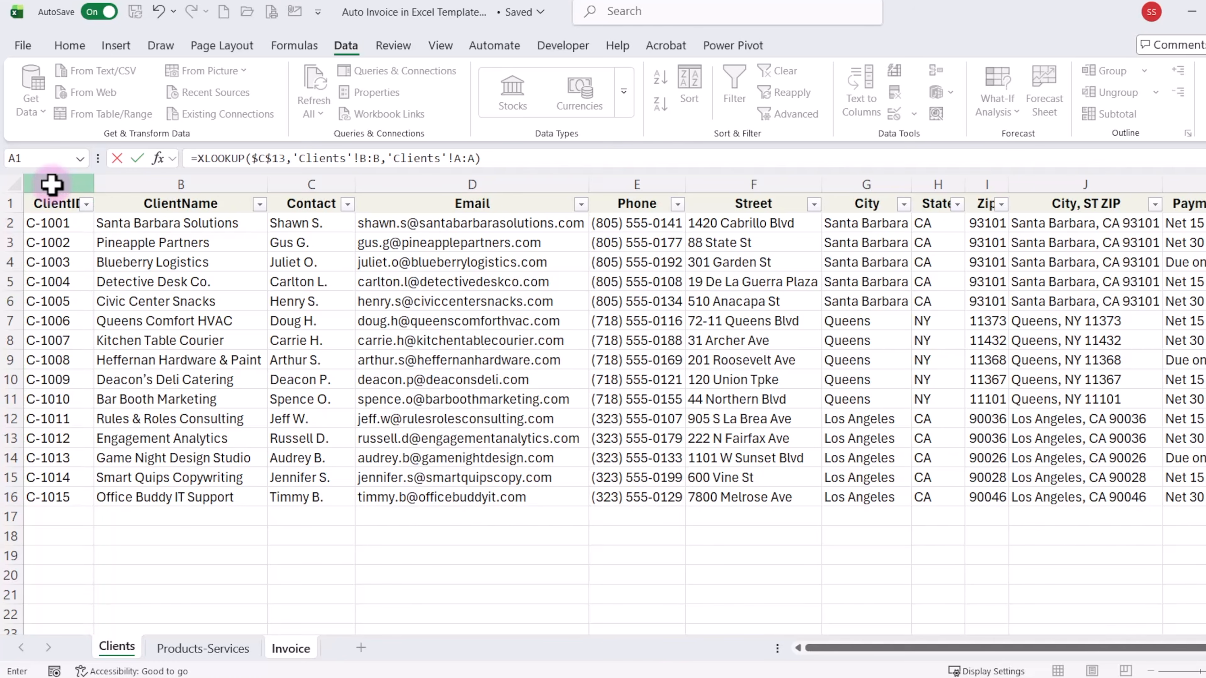
pyautogui.press('Return')
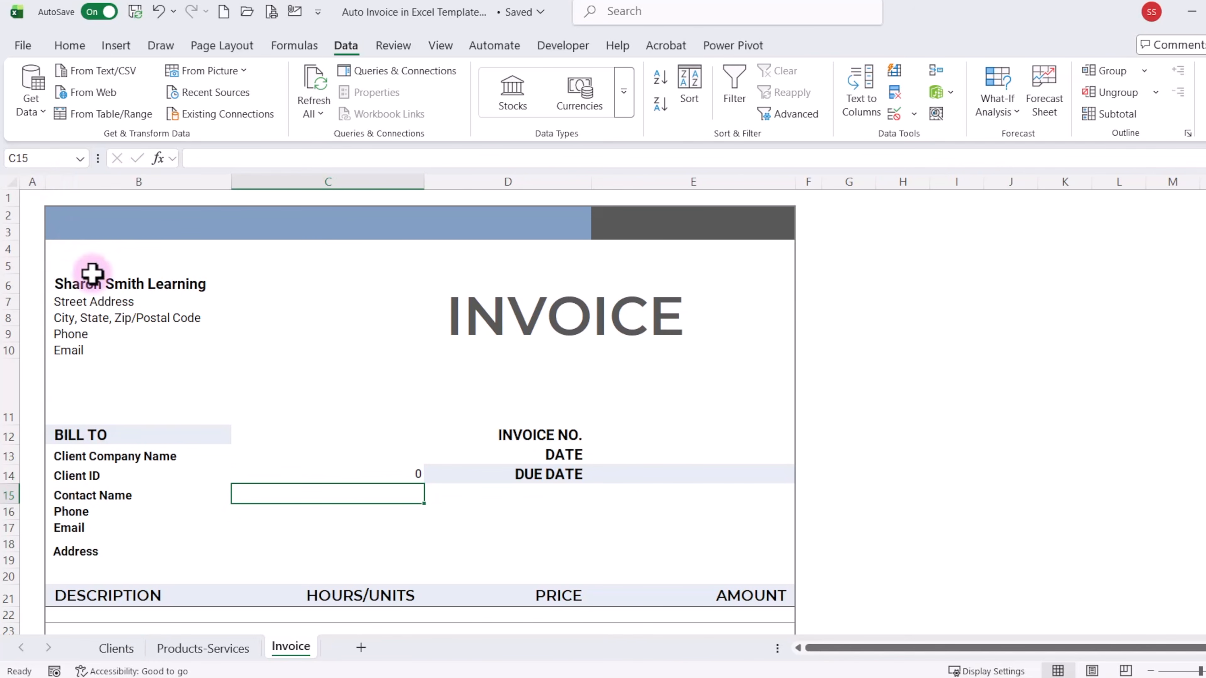
# Choose Queens Comfort HVAC as the client company in cell C13.
pyautogui.click(356, 470)
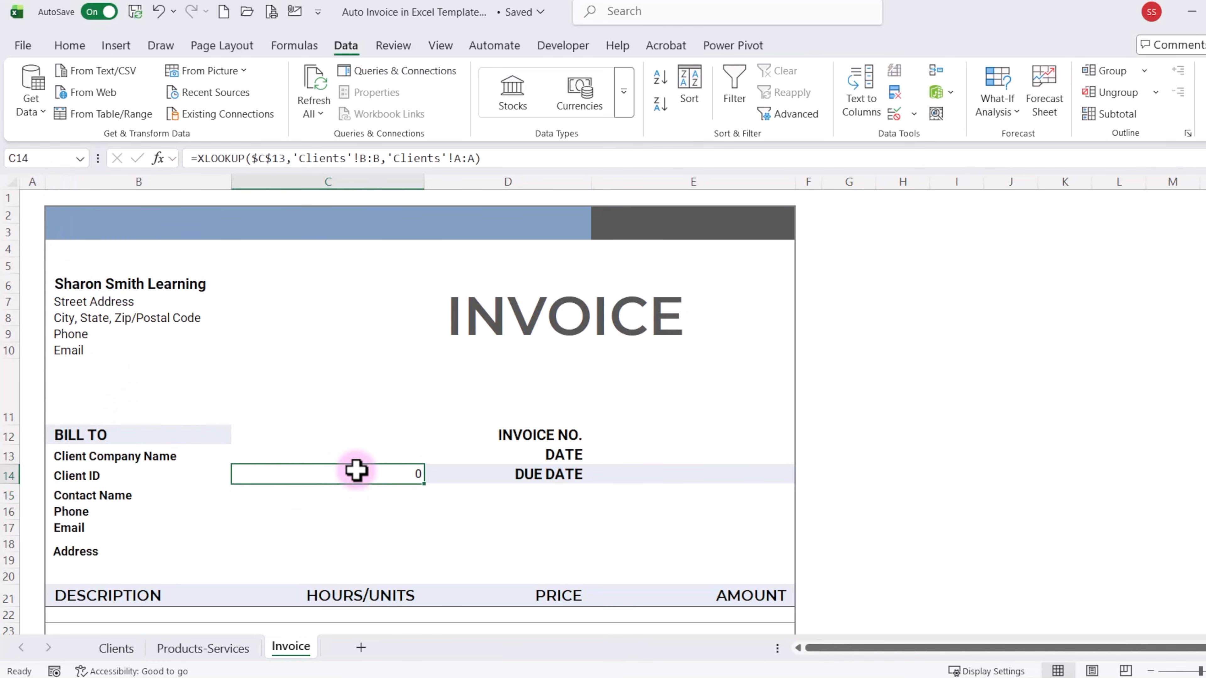
pyautogui.click(333, 452)
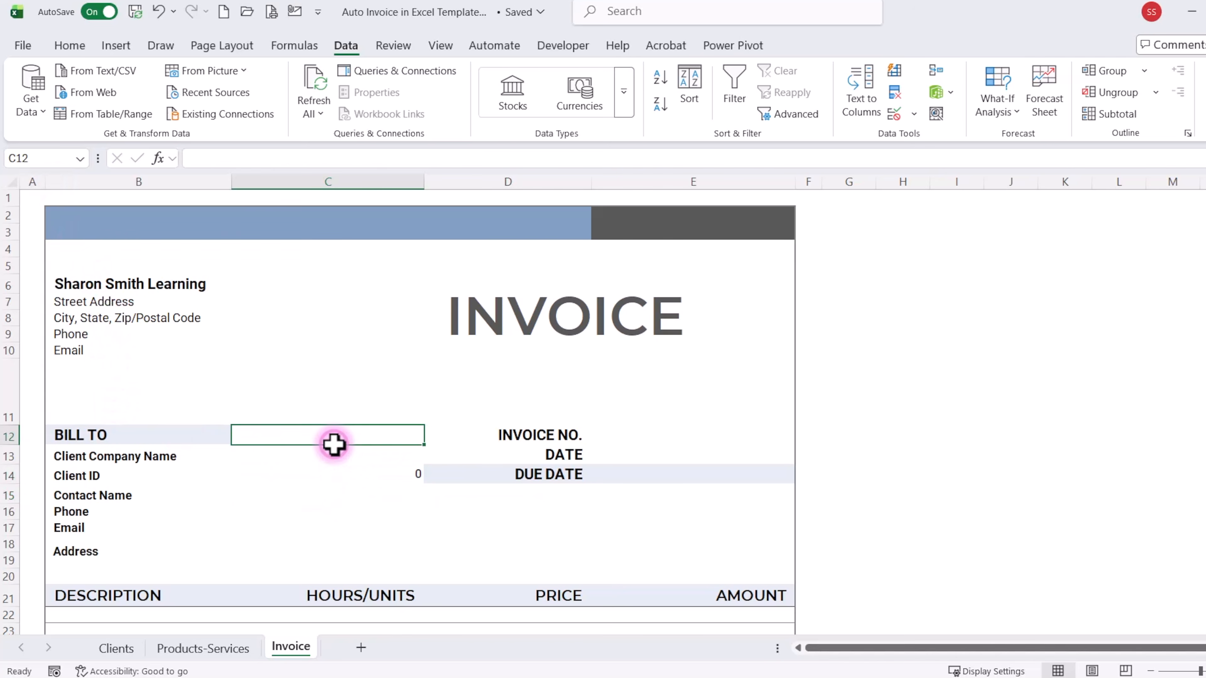
pyautogui.click(431, 457)
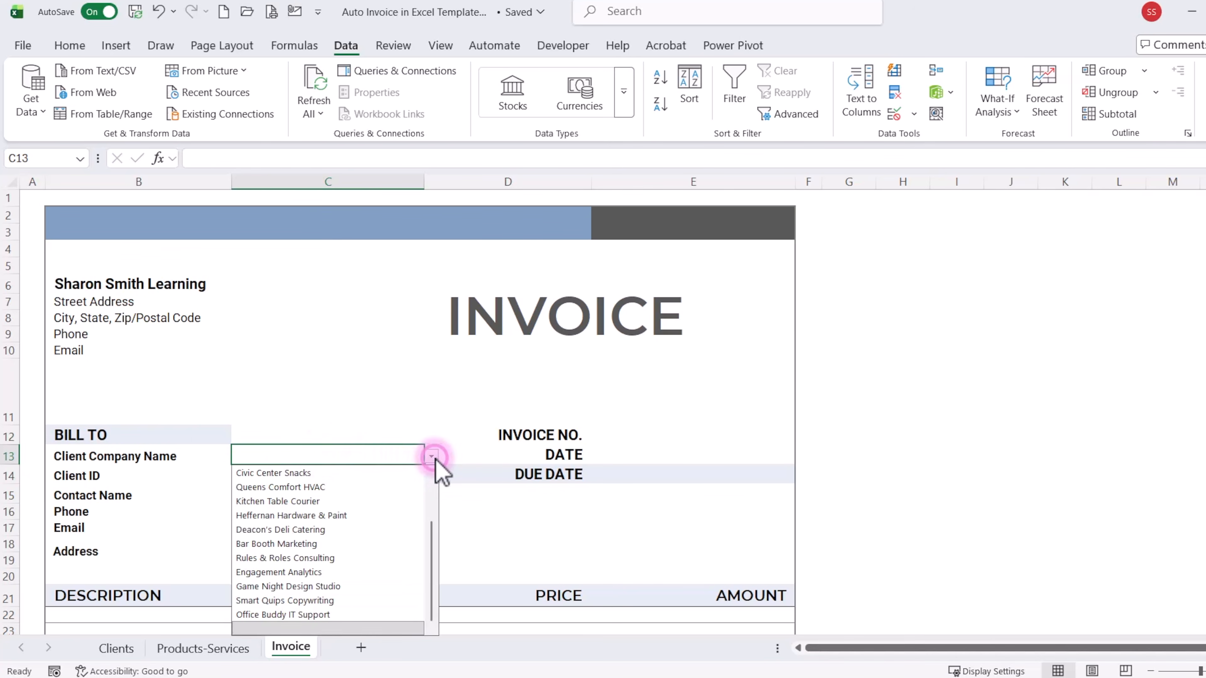
pyautogui.click(377, 486)
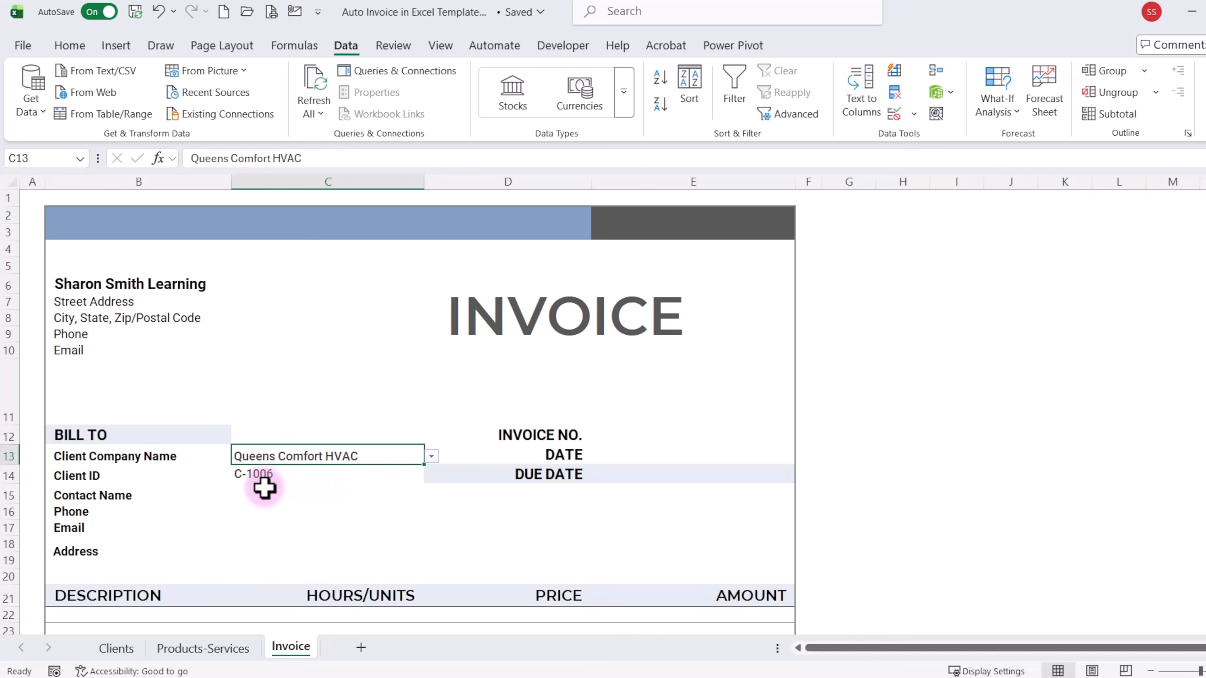
# Begin an XLOOKUP formula in the Contact Name cell C15 with the absolute reference $C$13 as the lookup value.
pyautogui.click(264, 489)
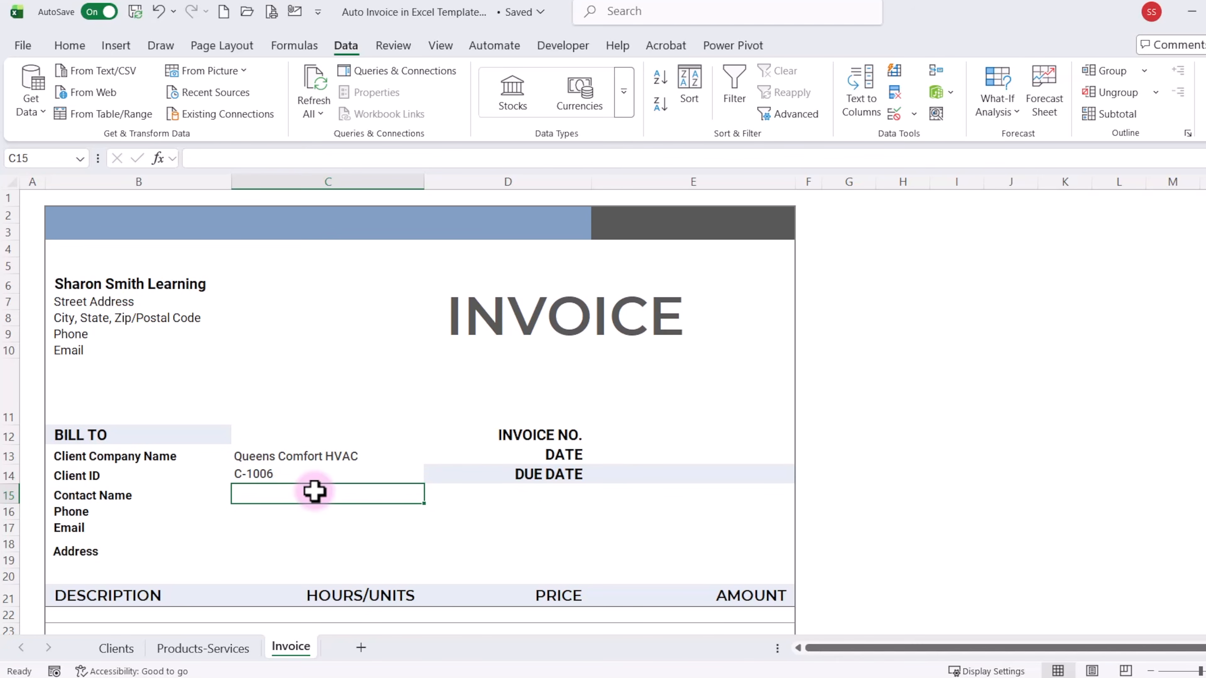
pyautogui.write('=')
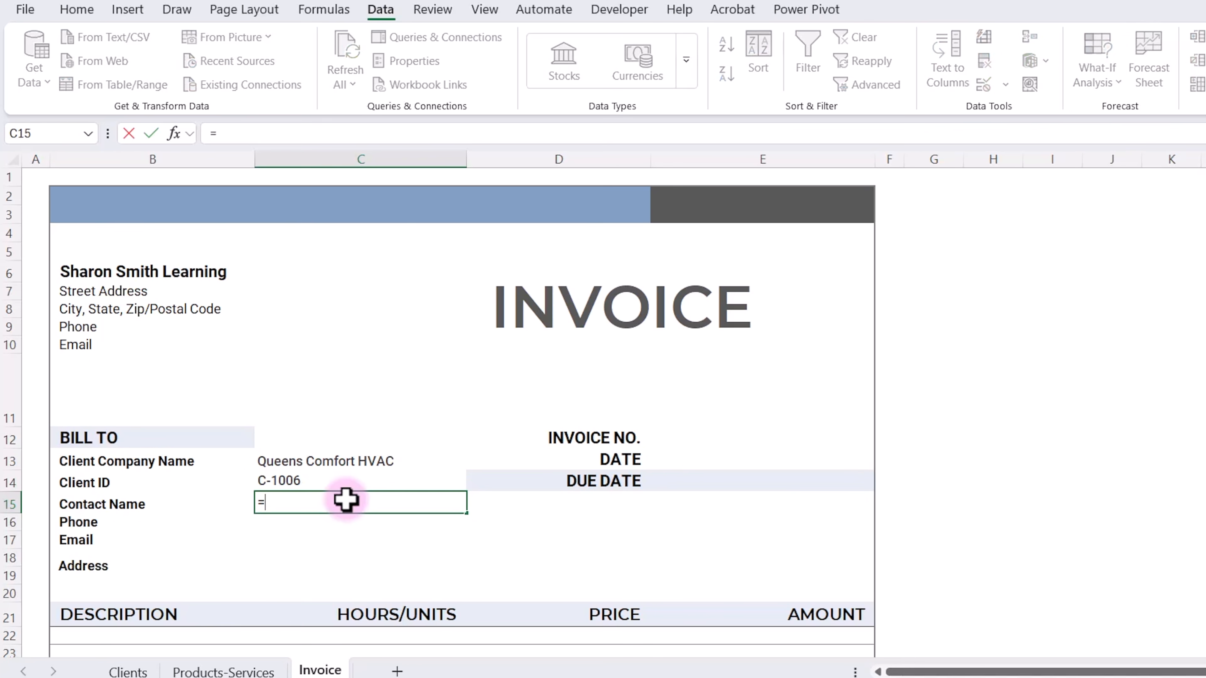
pyautogui.write('XL')
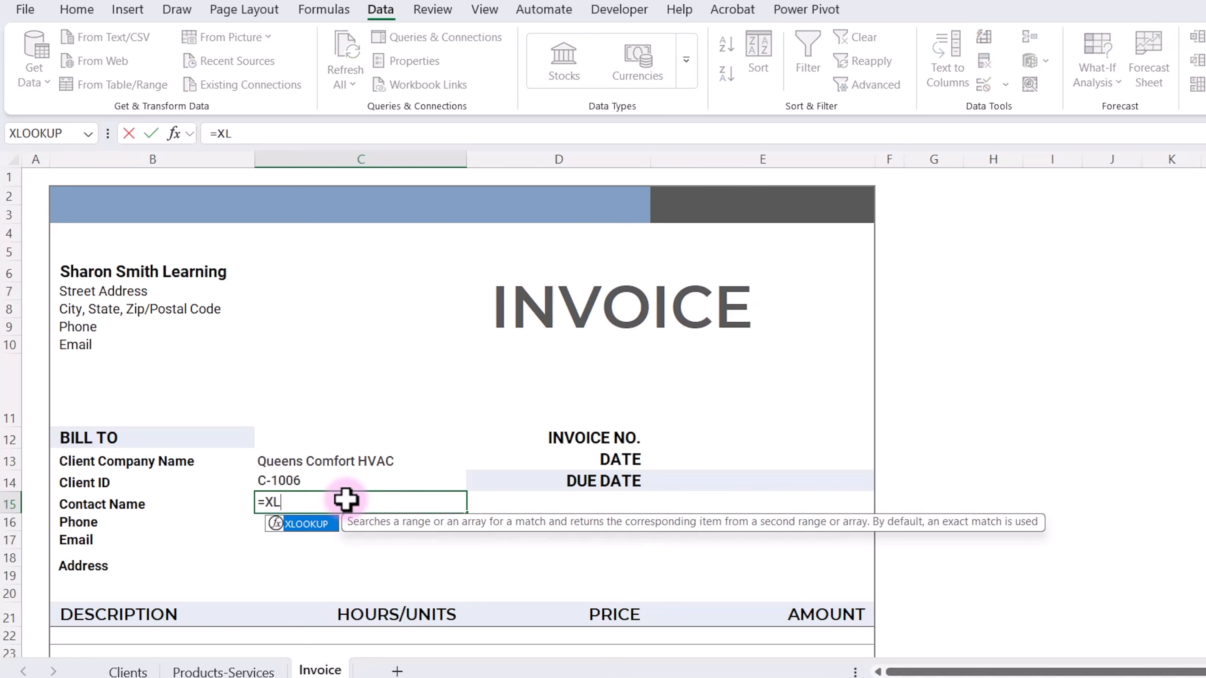
pyautogui.press('Tab')
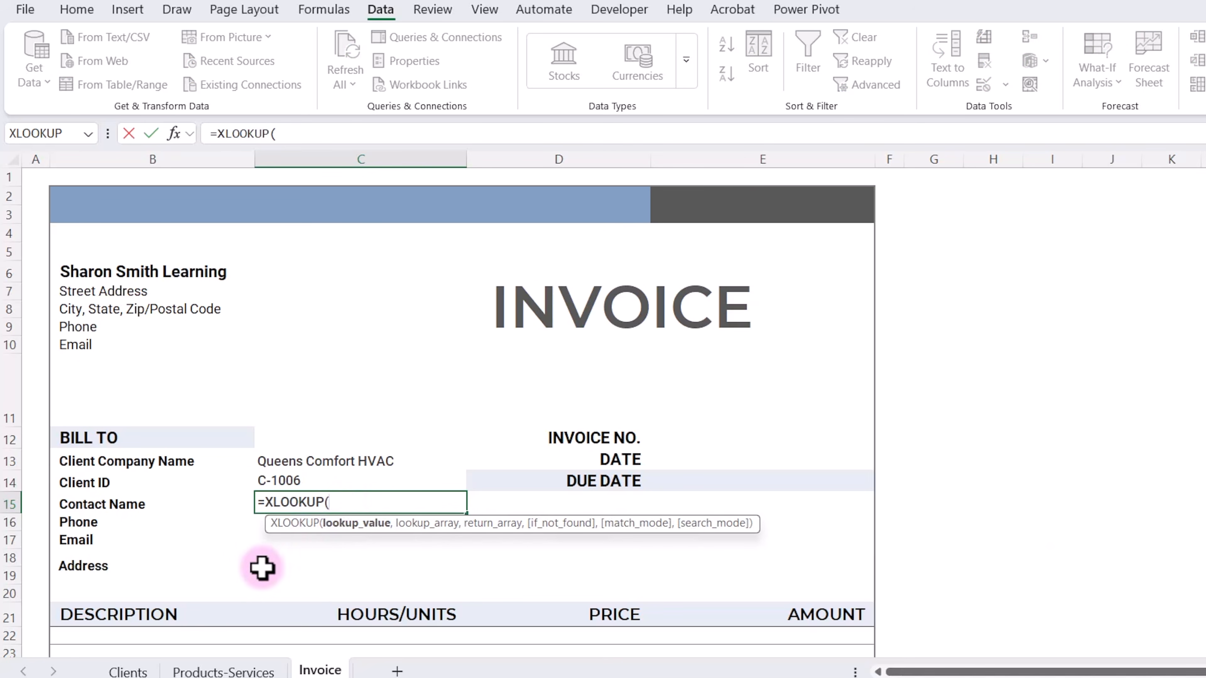
pyautogui.click(297, 462)
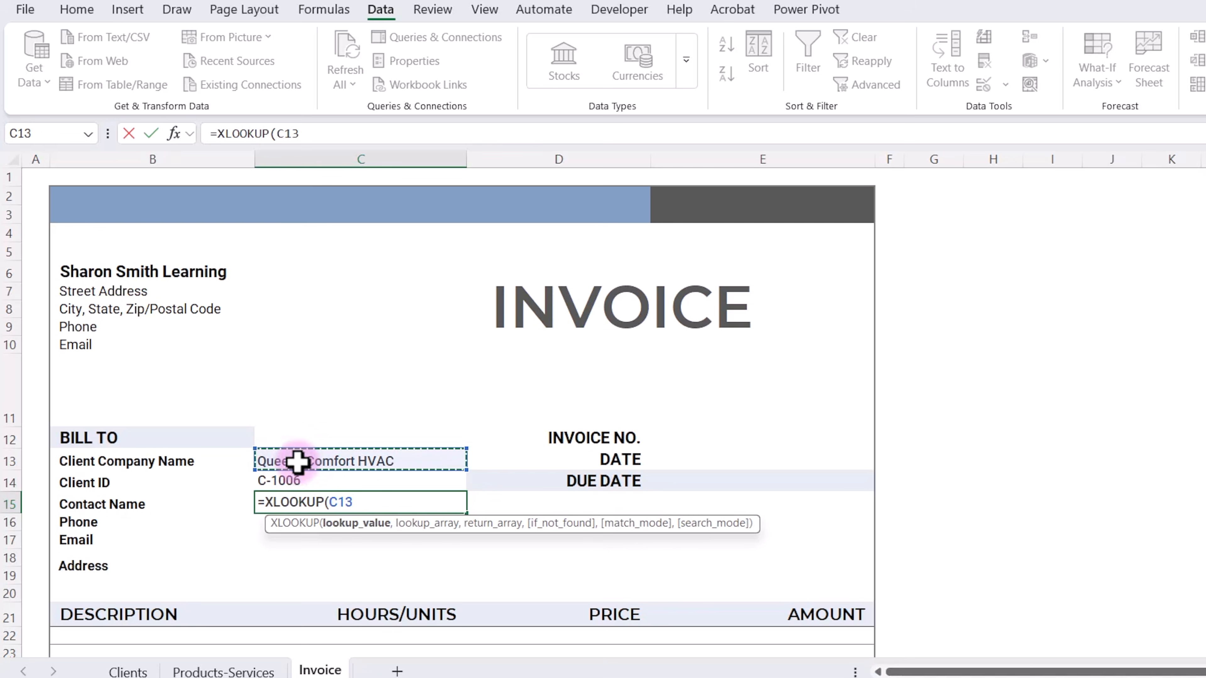
pyautogui.press('F4')
pyautogui.write(',')
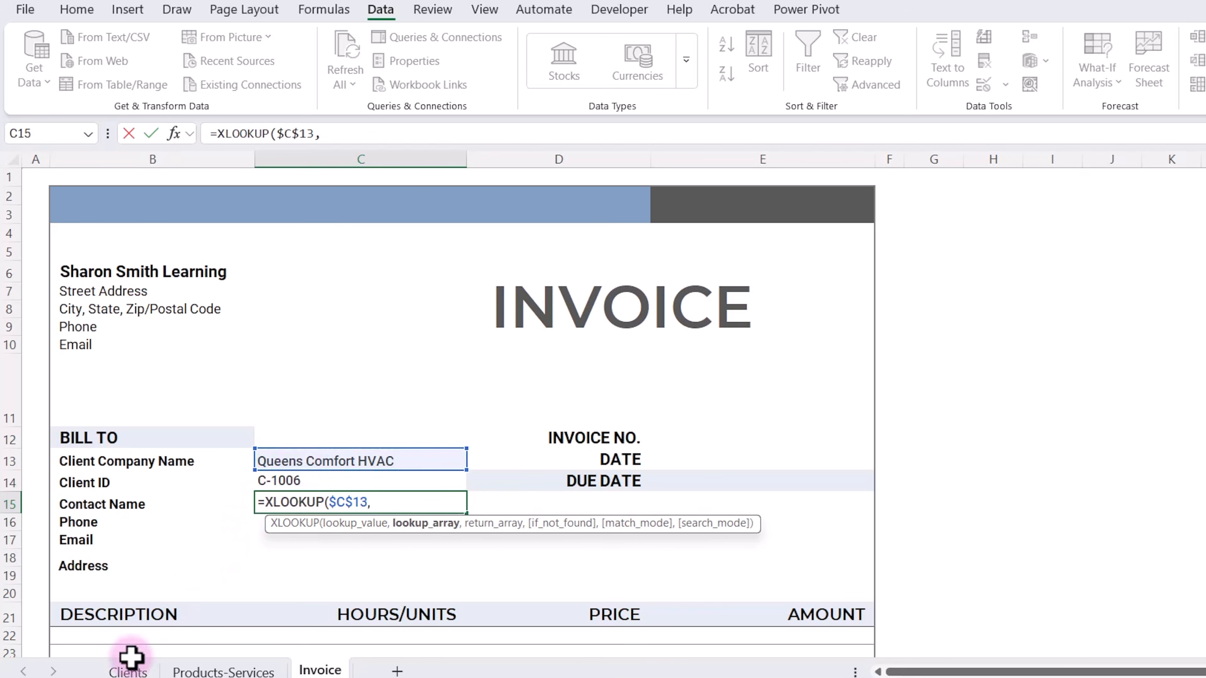
# Complete the Contact Name XLOOKUP with Clients column B:B as the lookup array and Clients column C:C as the return array.
pyautogui.click(127, 669)
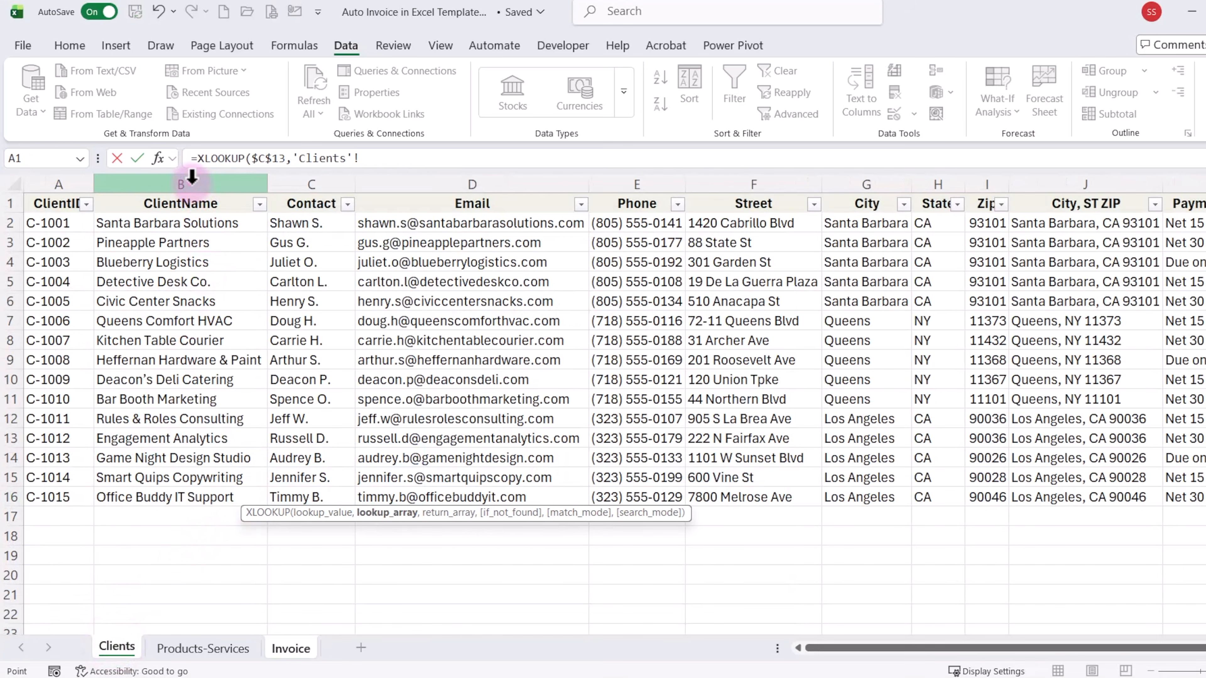
pyautogui.click(203, 170)
pyautogui.write(',')
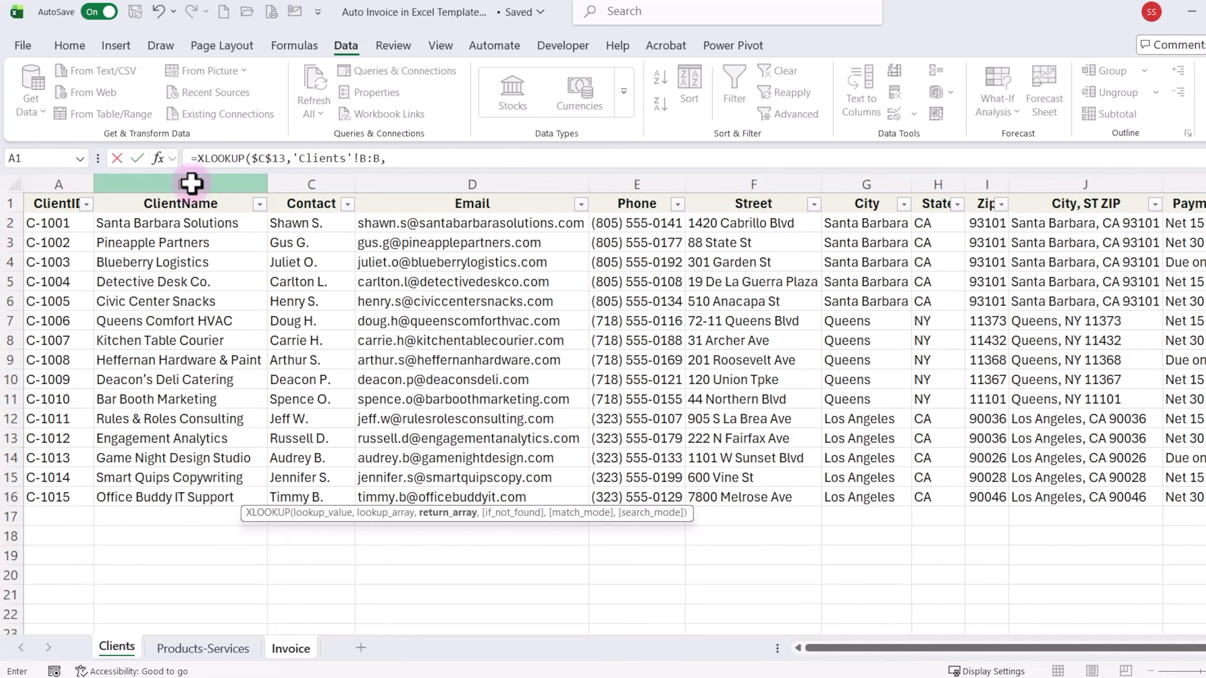
pyautogui.click(303, 184)
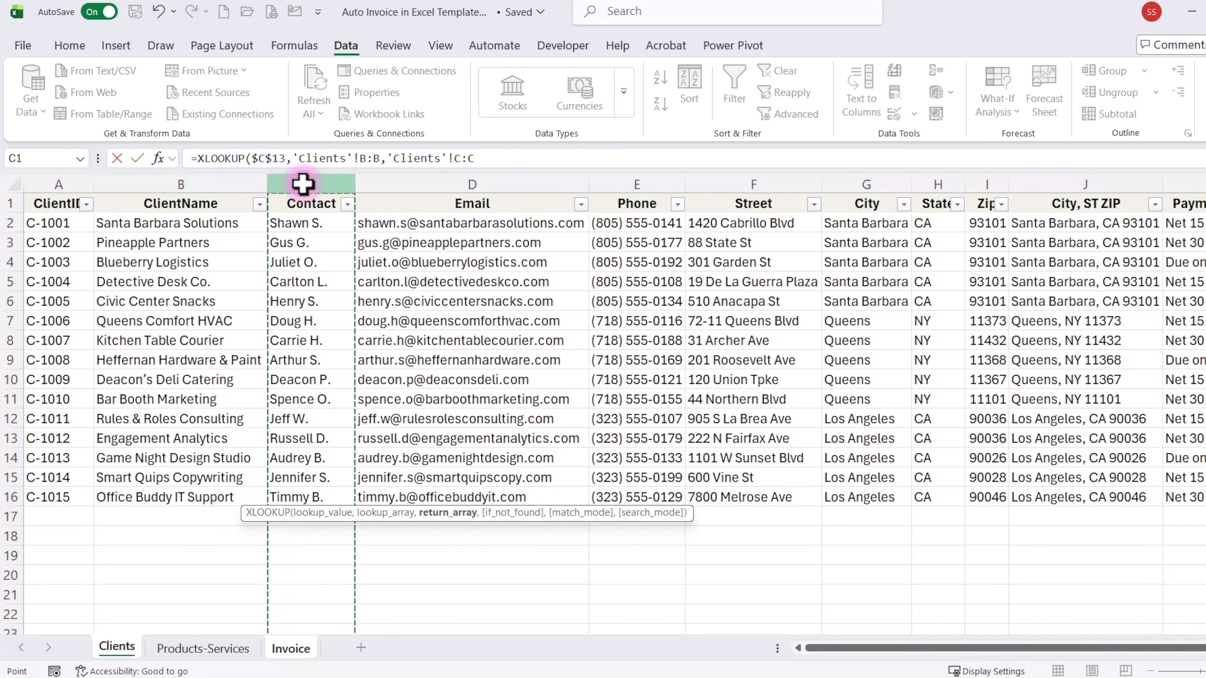
pyautogui.write(')')
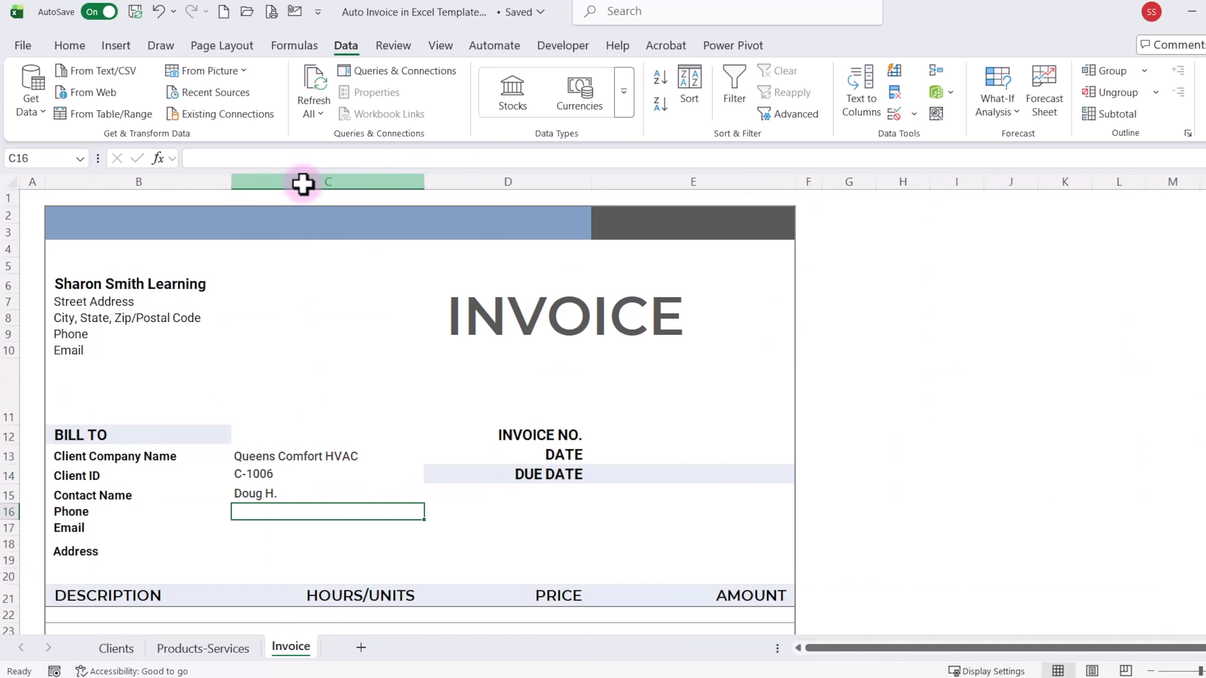
# Clear the client company name from cell C13.
pyautogui.click(350, 456)
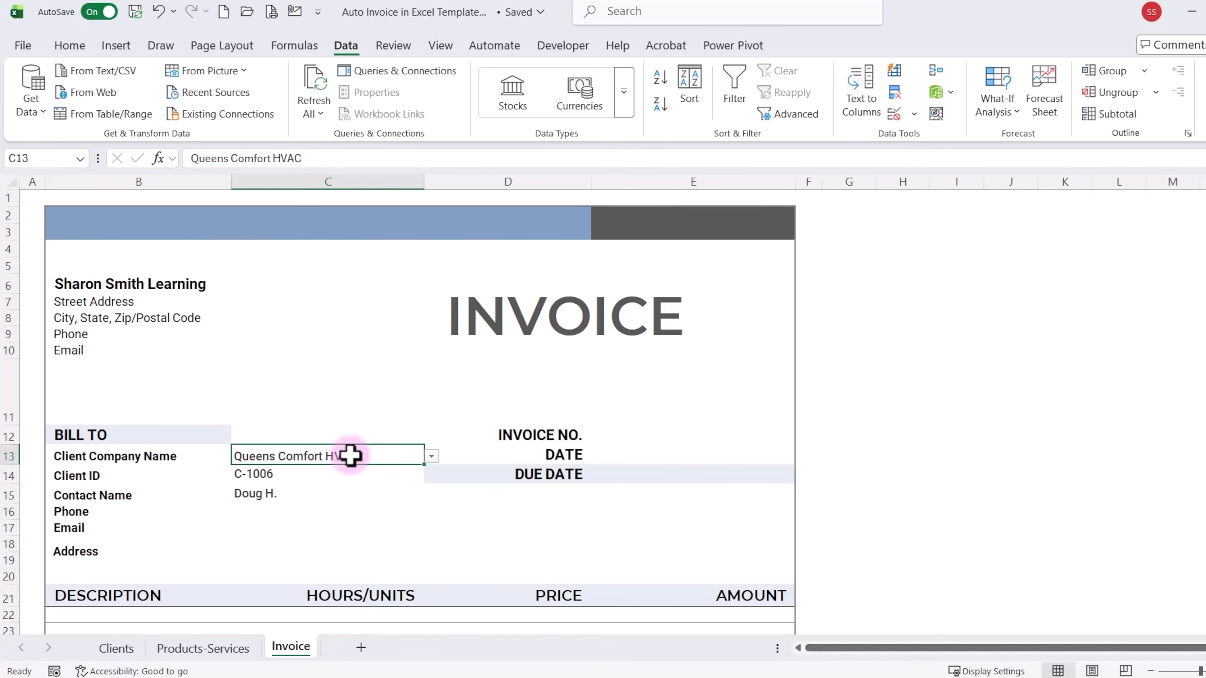
pyautogui.press('Delete')
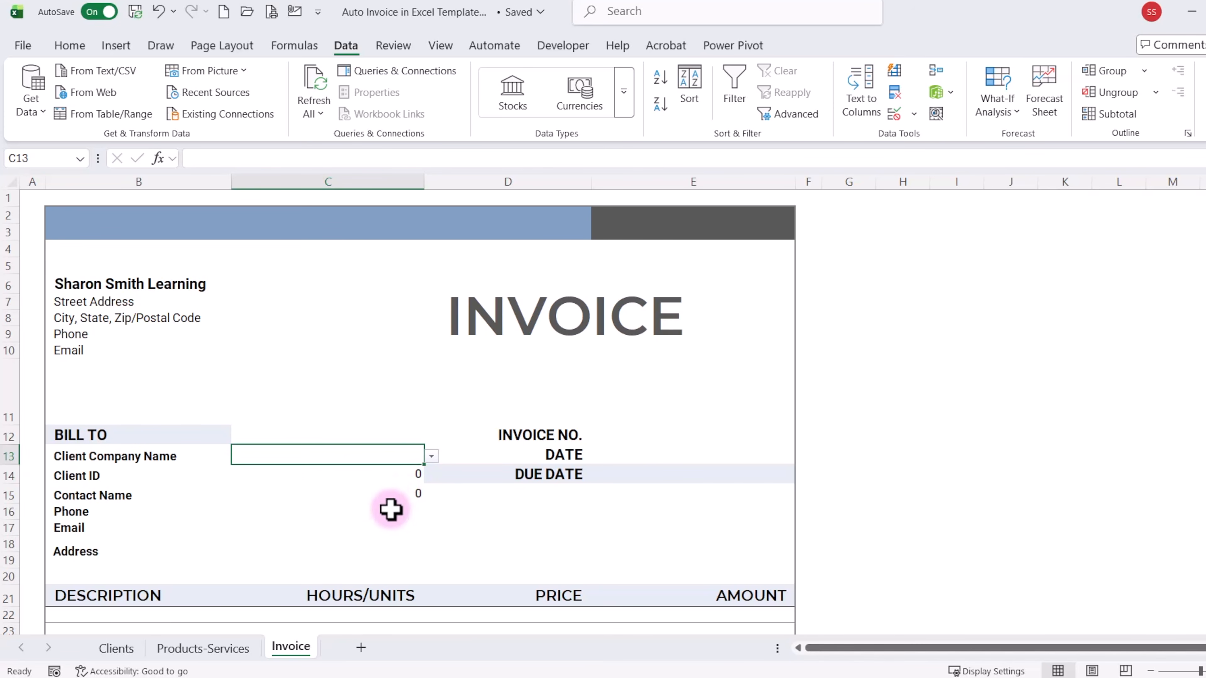
# Insert an IF function before the XLOOKUP in the Client ID cell C14 with the logical test C13="".
pyautogui.click(348, 475)
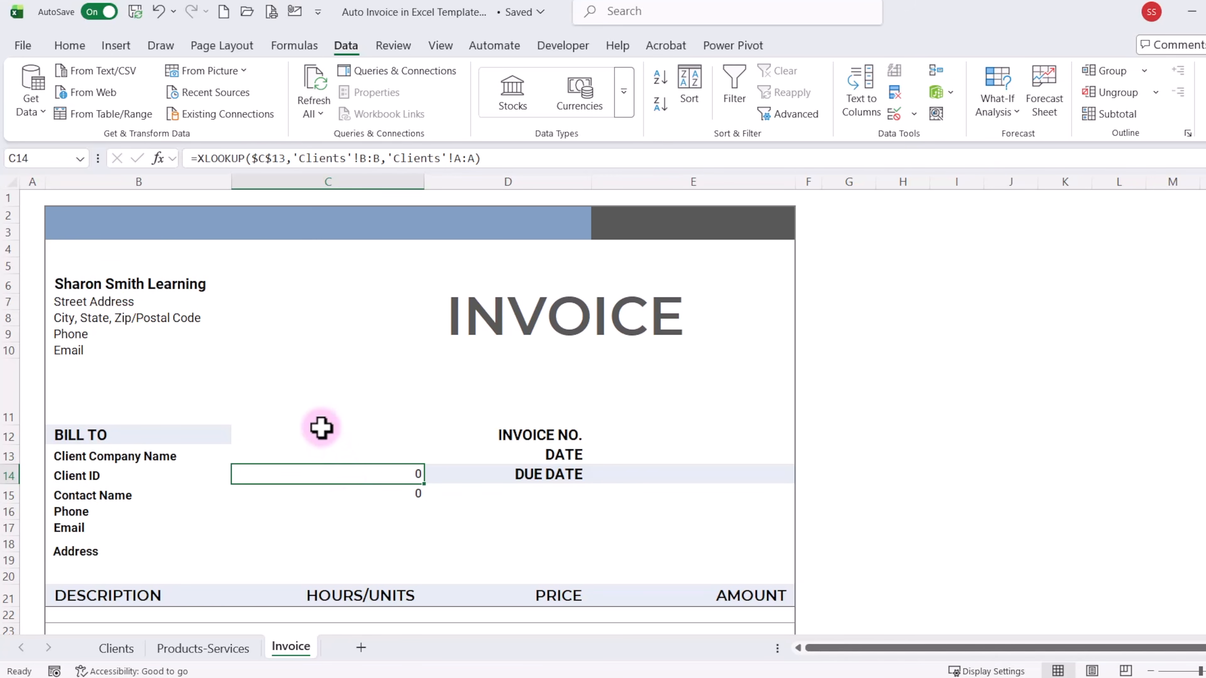
pyautogui.click(197, 159)
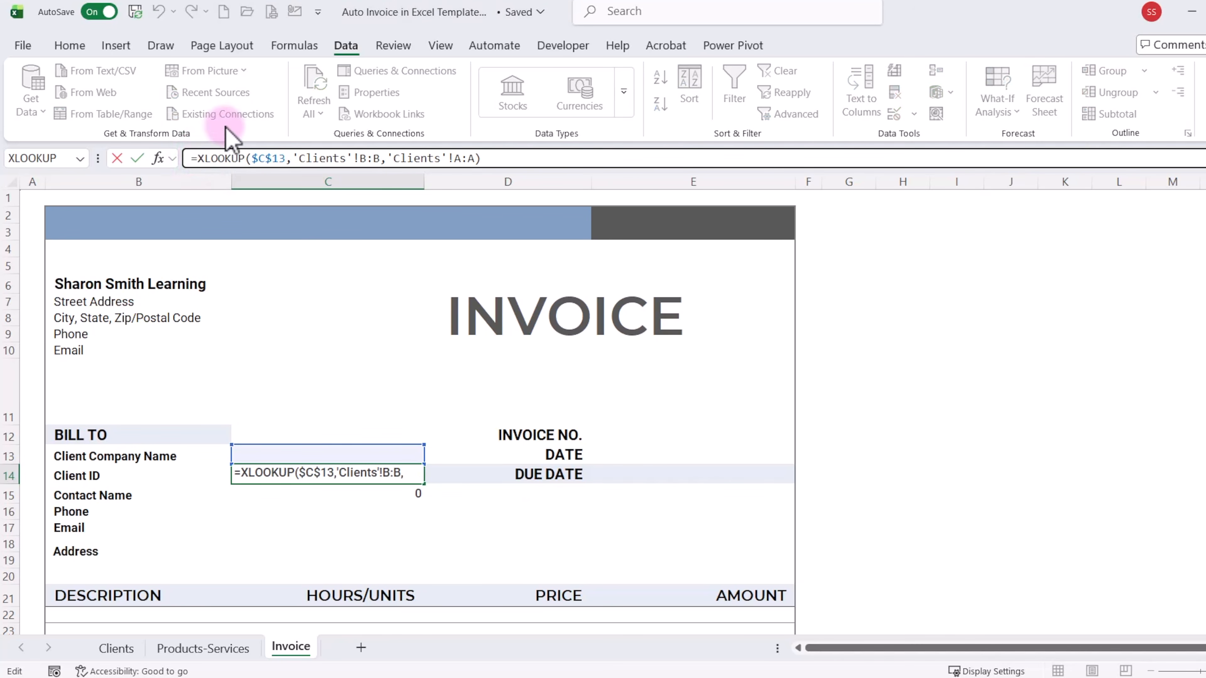
pyautogui.write('if')
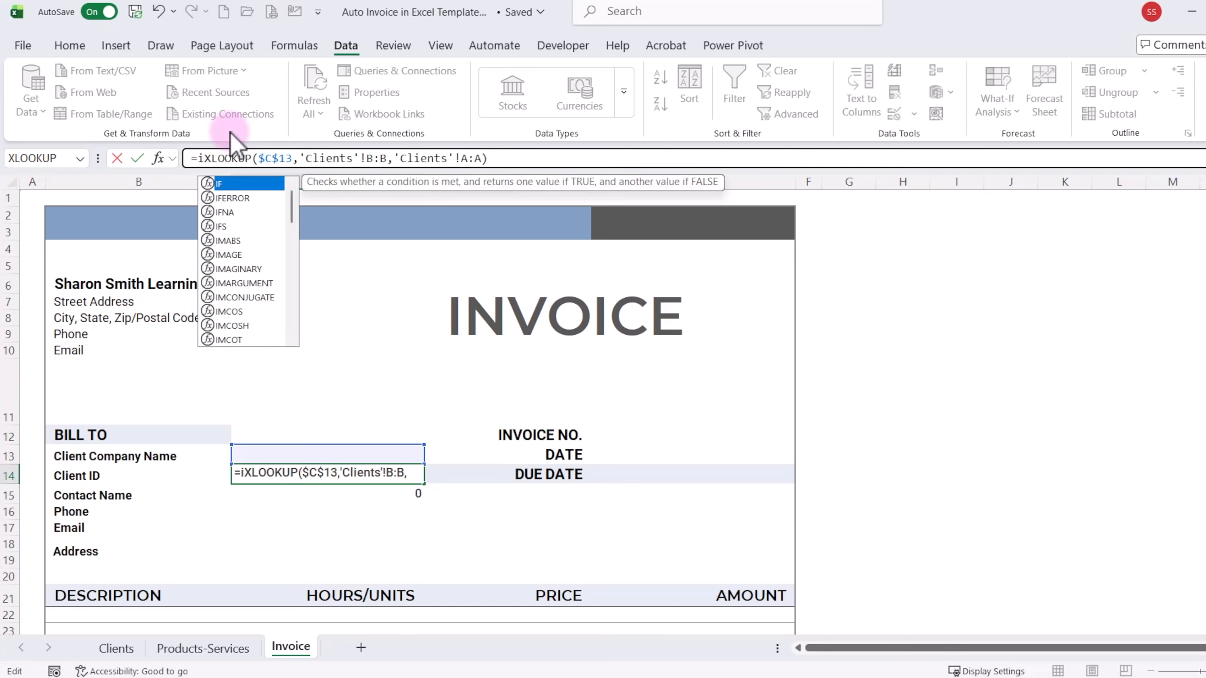
pyautogui.write('(')
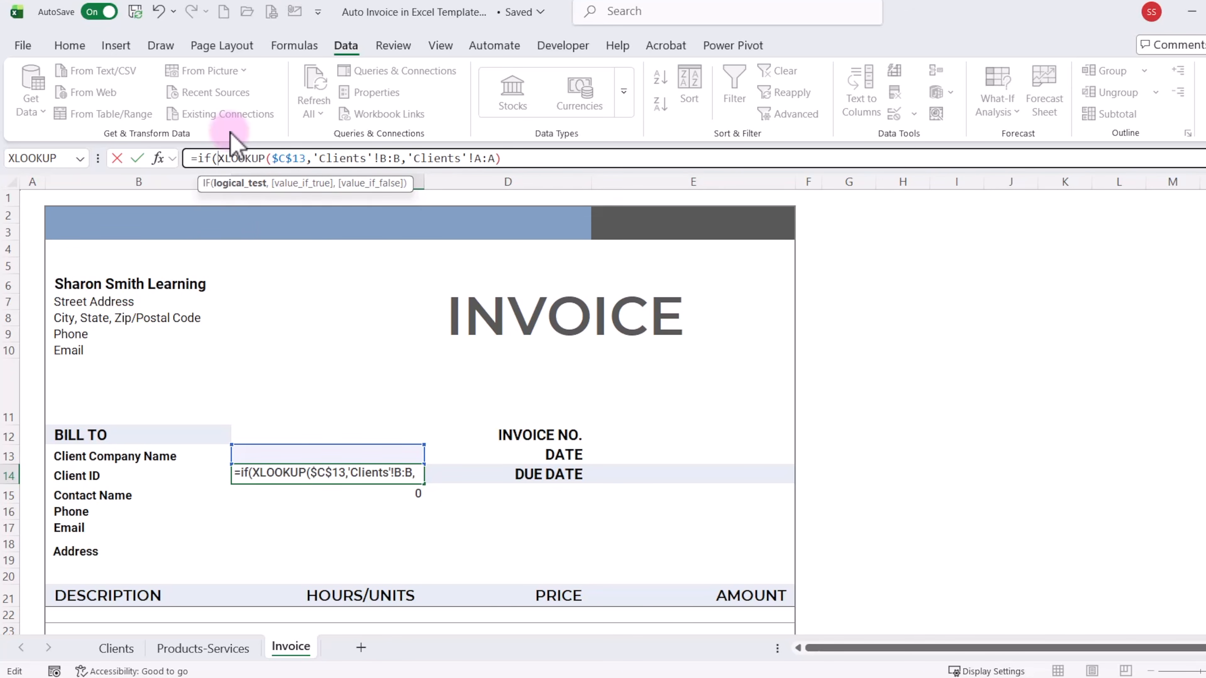
pyautogui.click(267, 455)
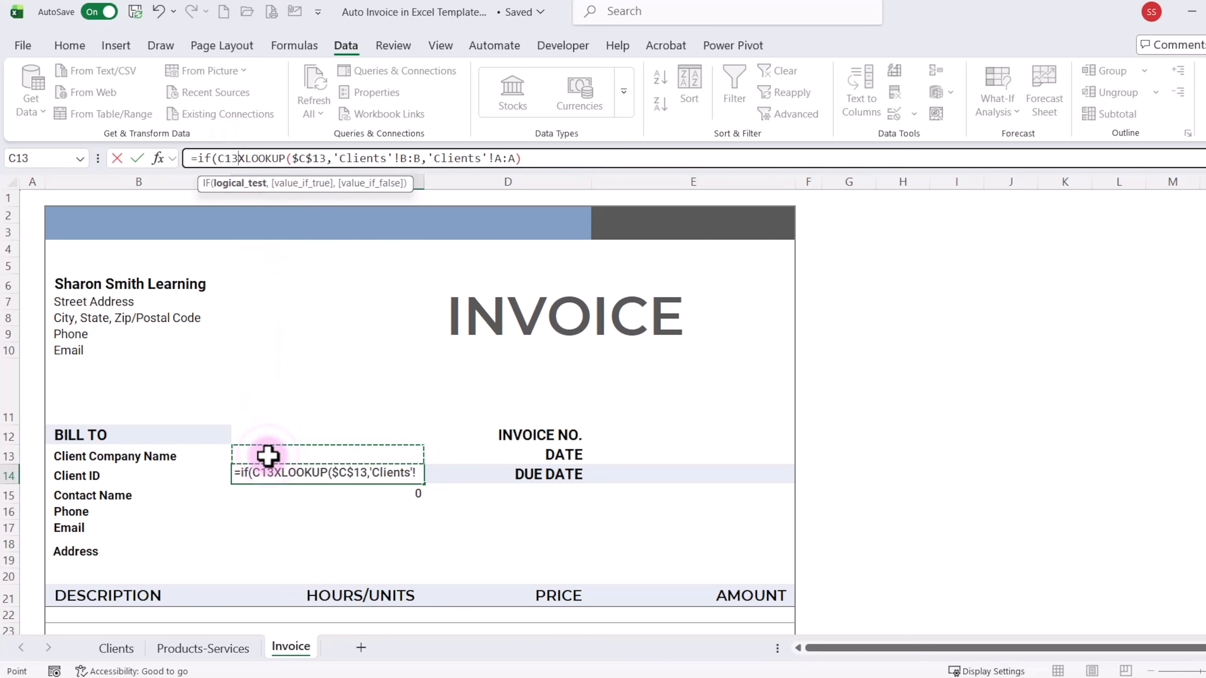
pyautogui.write('=')
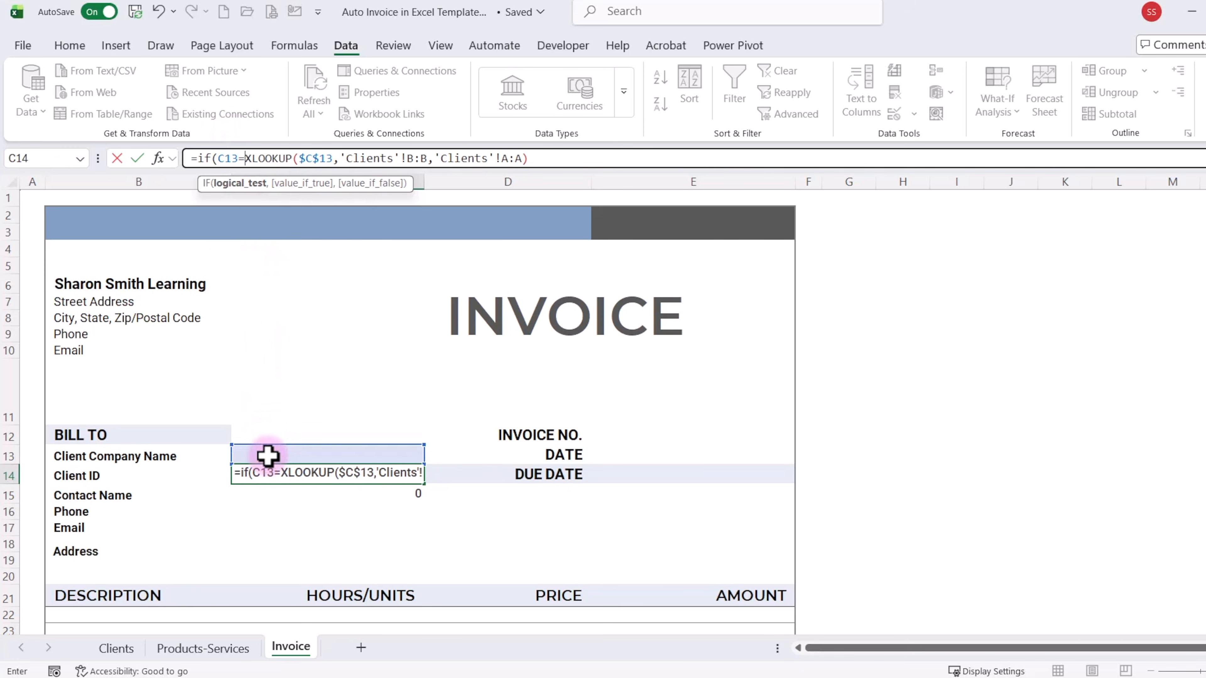
pyautogui.write('""')
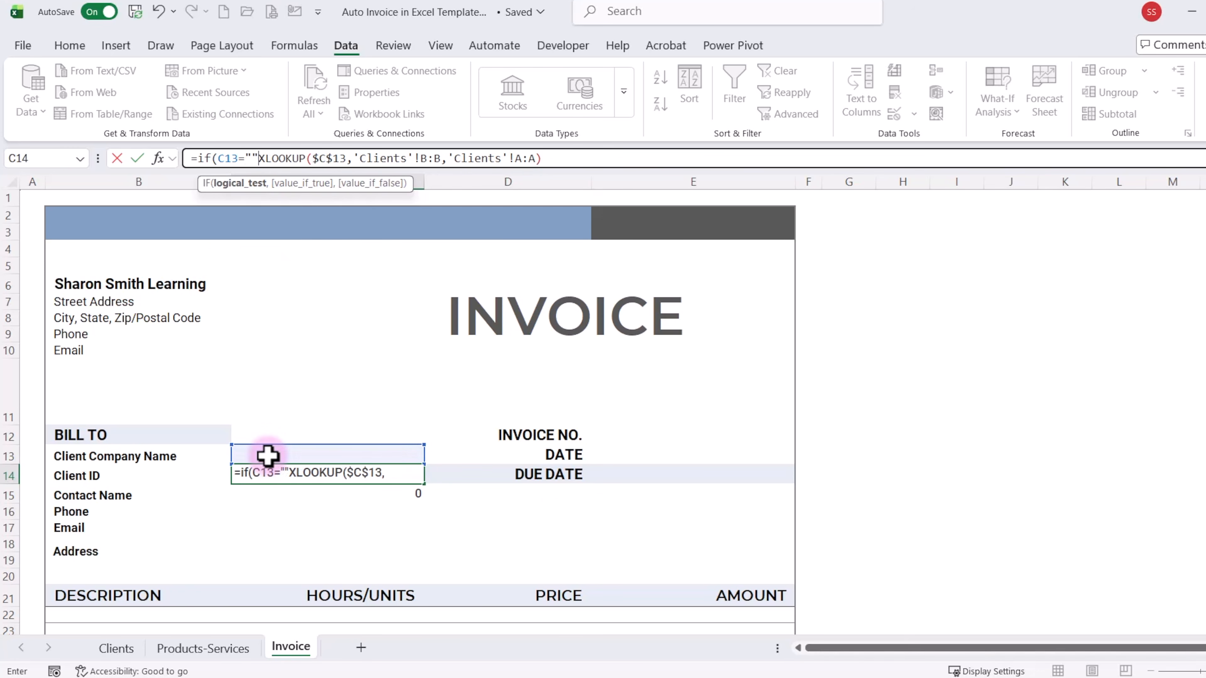
# Finish the IF in C14 with "" as the value if true and the existing XLOOKUP as the value if false.
pyautogui.write(',')
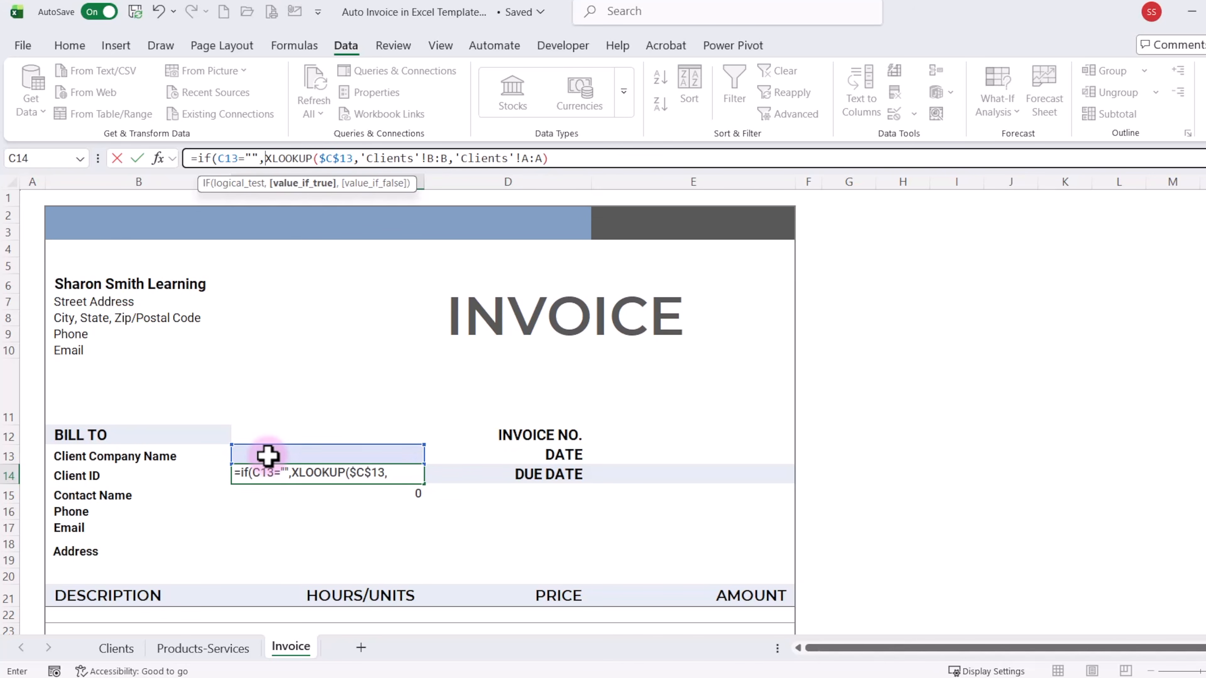
pyautogui.write('"",')
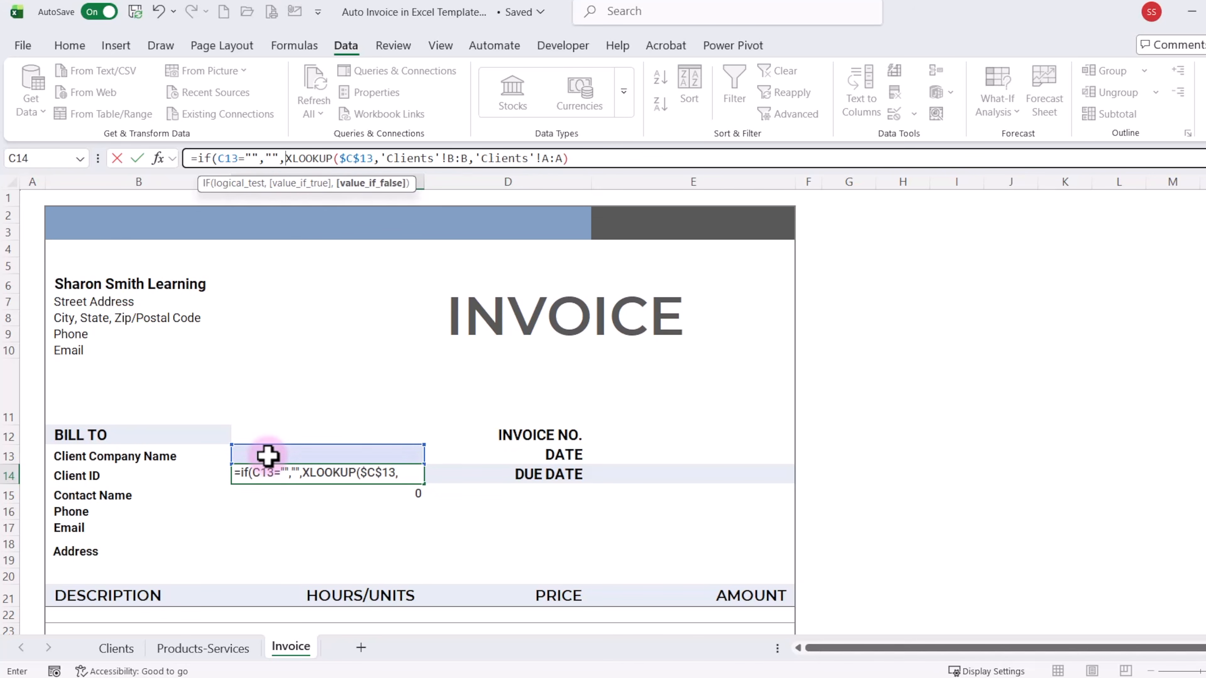
pyautogui.click(577, 160)
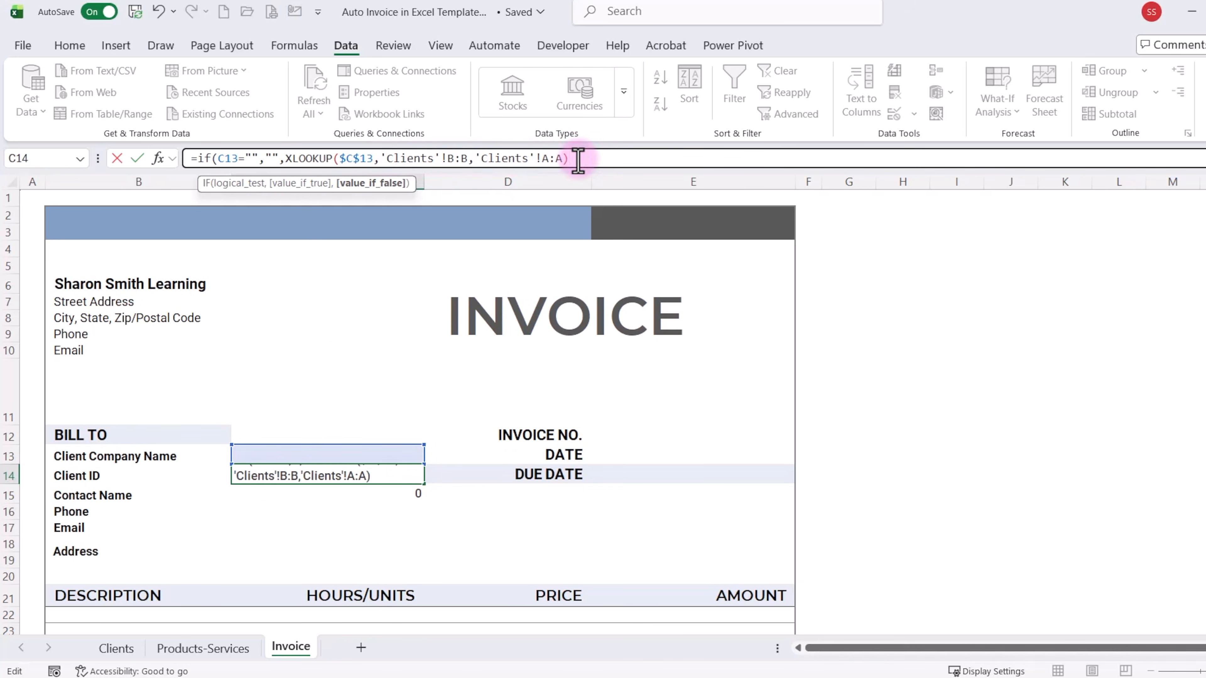
pyautogui.write(')')
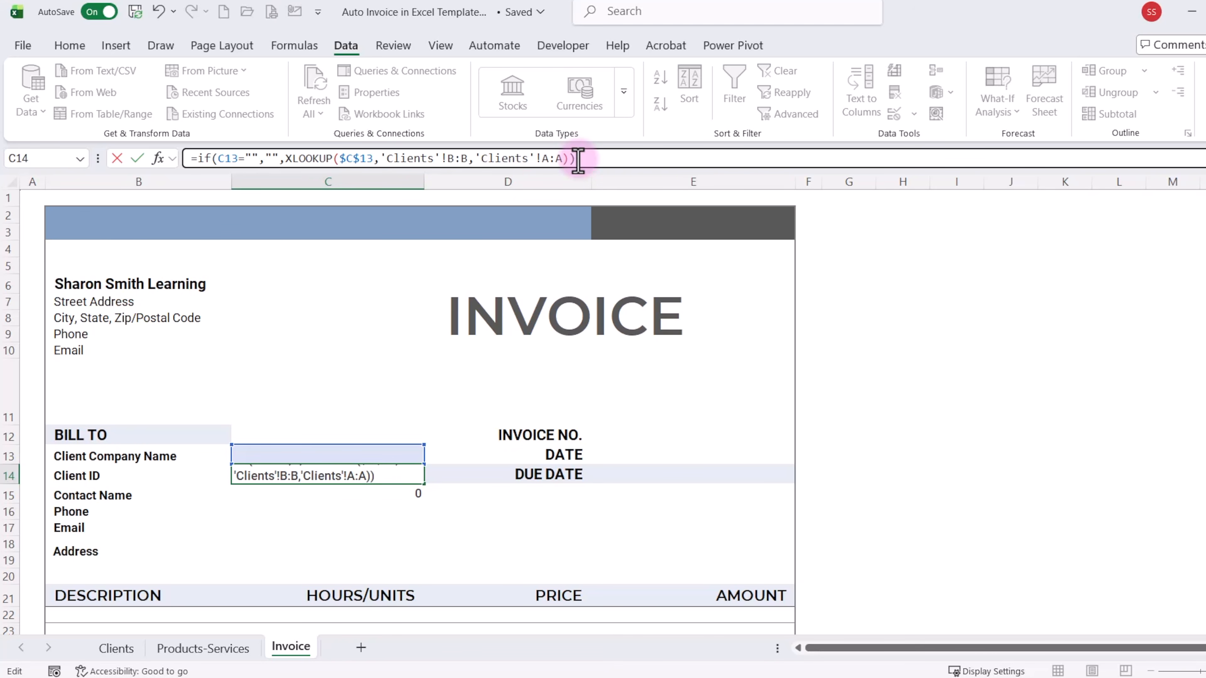
pyautogui.press('Return')
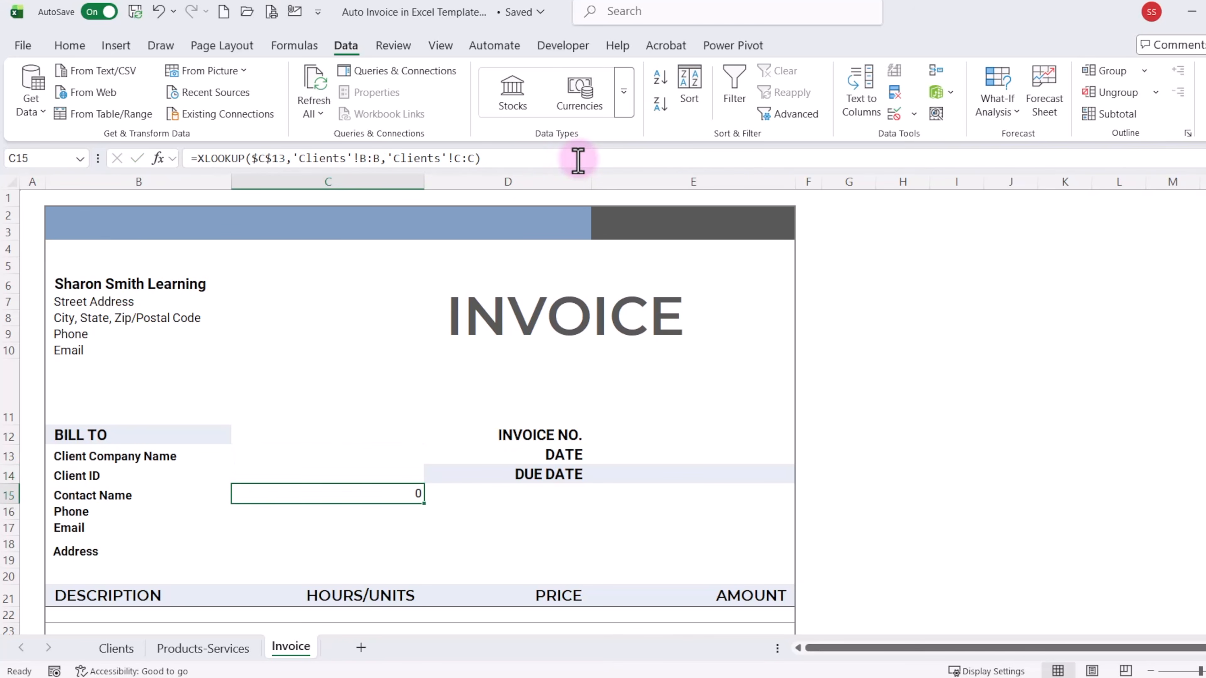
pyautogui.click(380, 472)
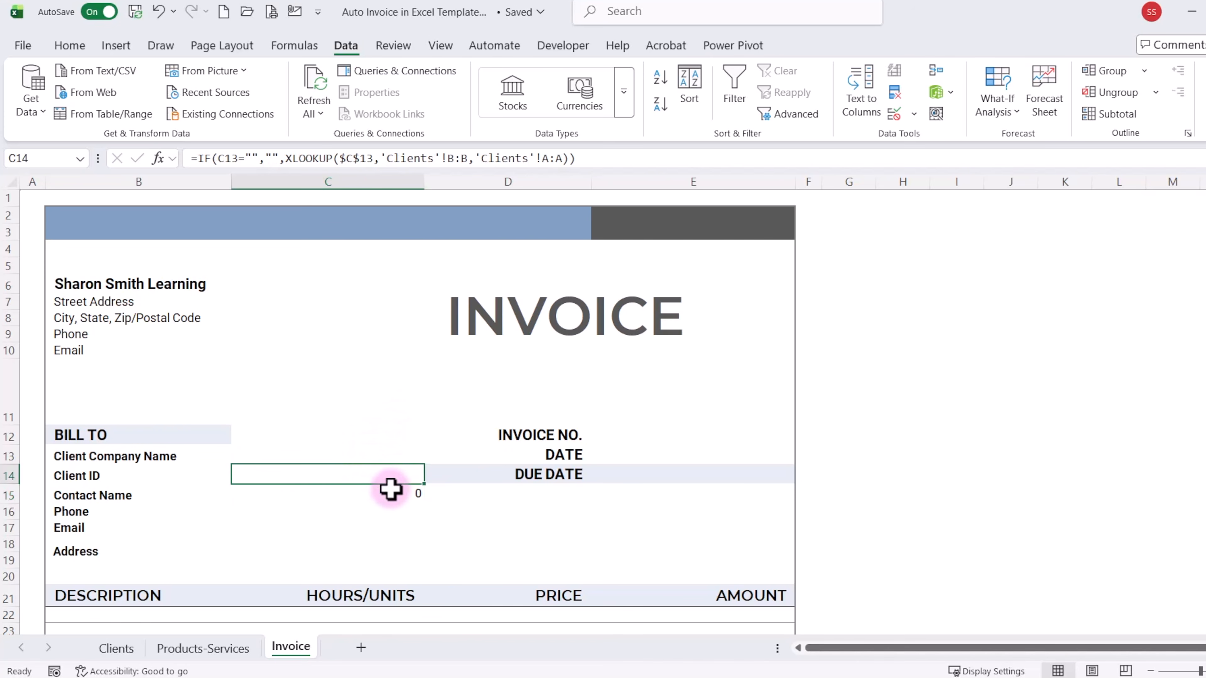
# Insert an IF function before the XLOOKUP in the Contact Name cell C15 with the logical test C13="".
pyautogui.click(375, 493)
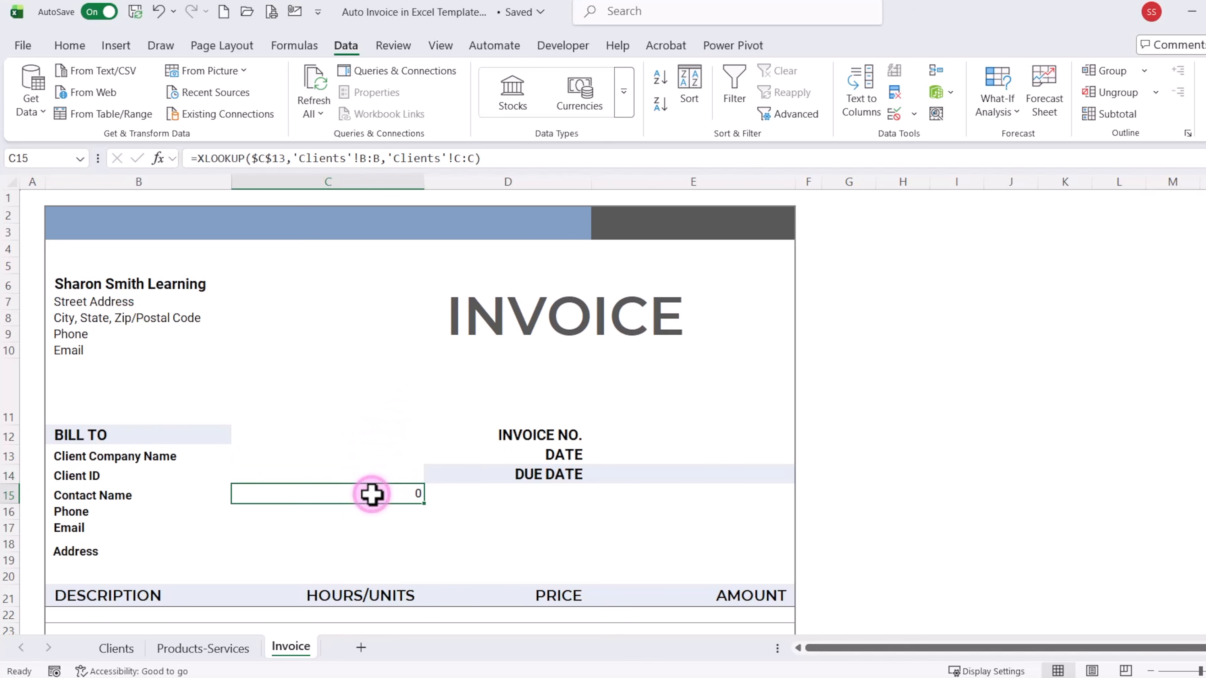
pyautogui.click(196, 159)
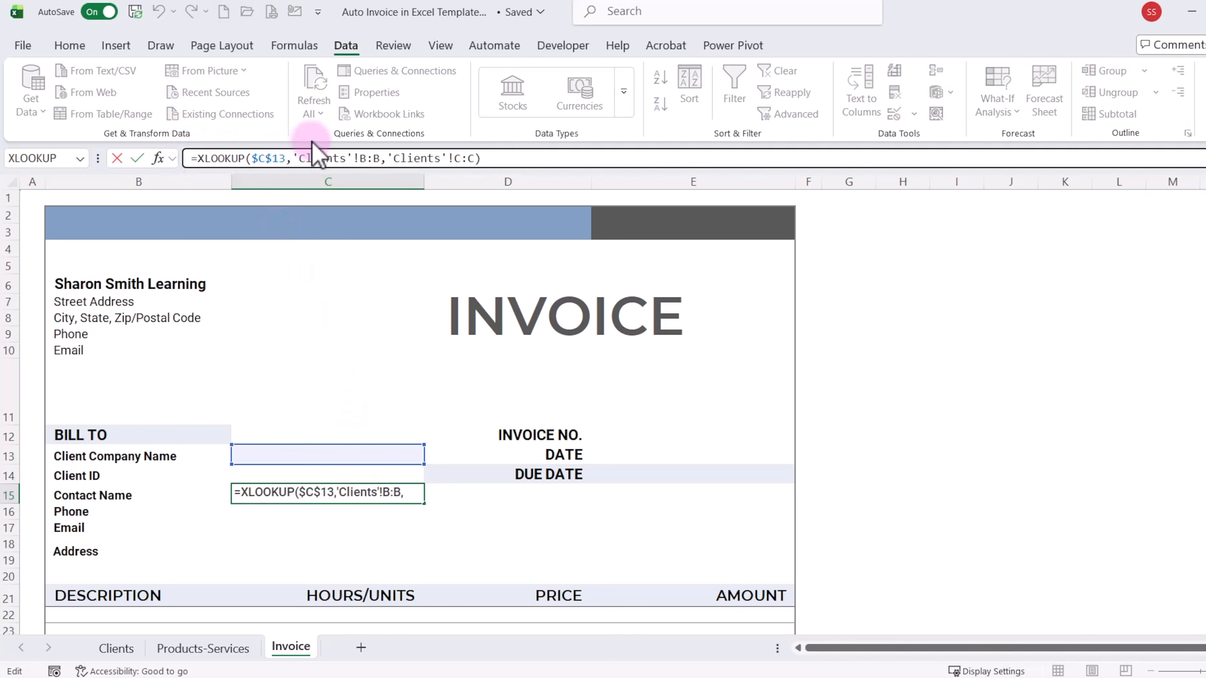
pyautogui.write('IF')
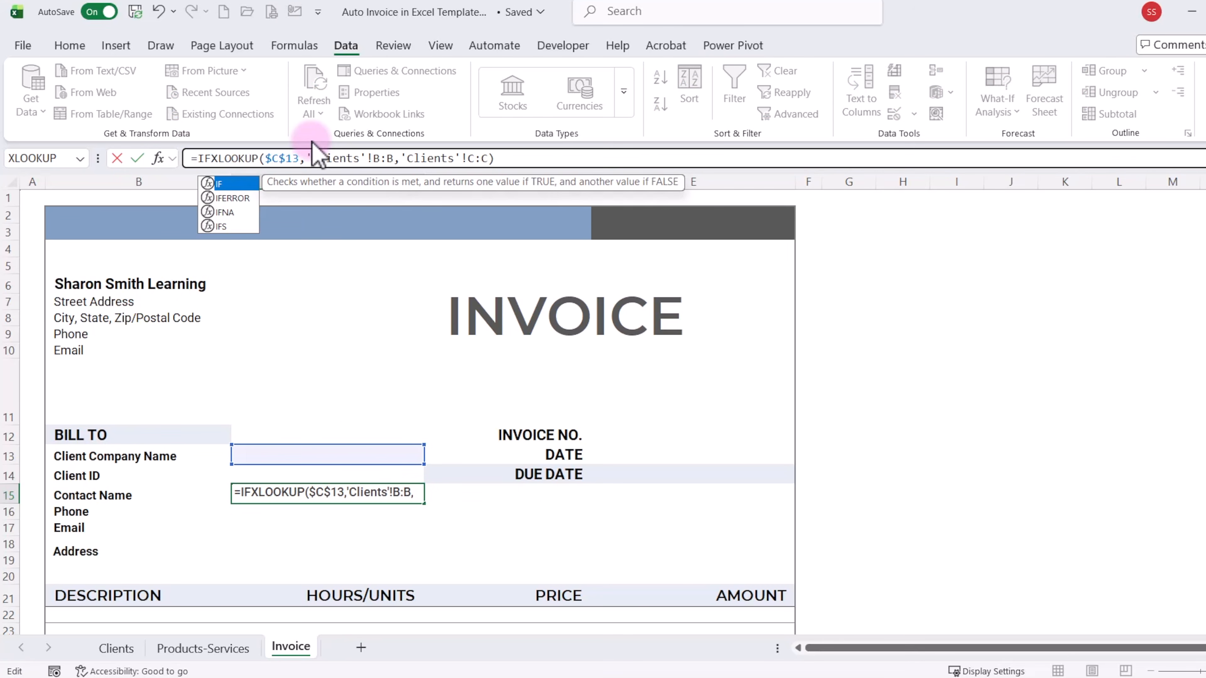
pyautogui.write('(')
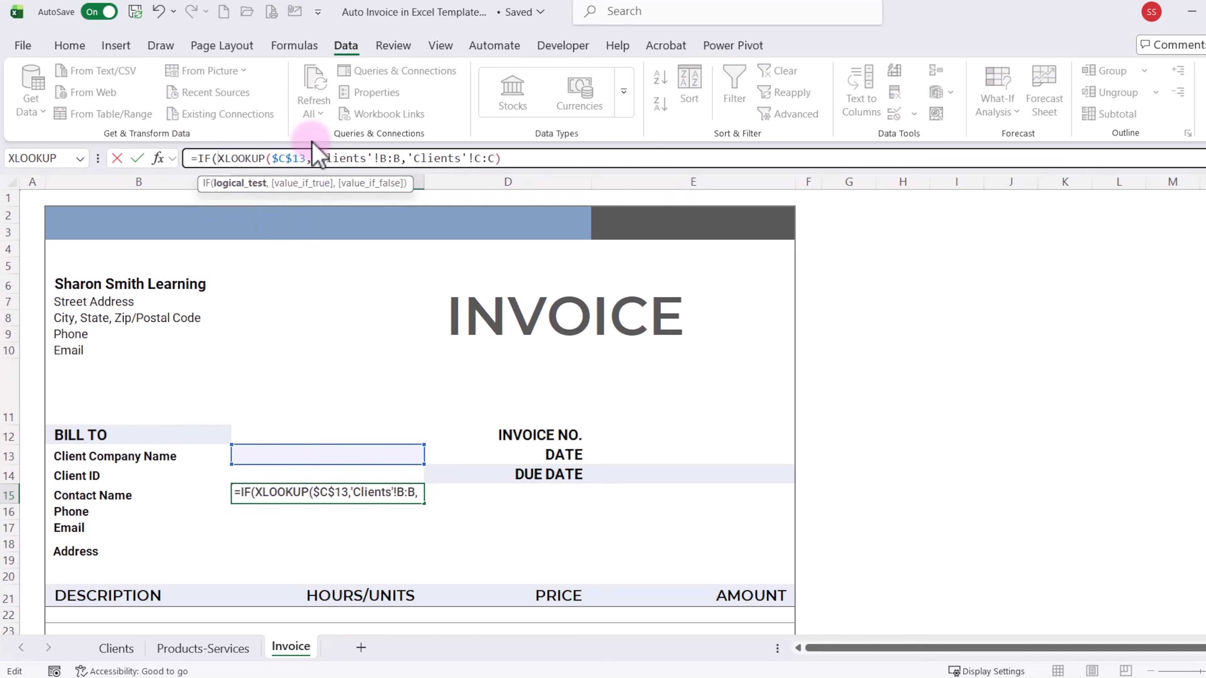
pyautogui.click(295, 453)
pyautogui.write('=')
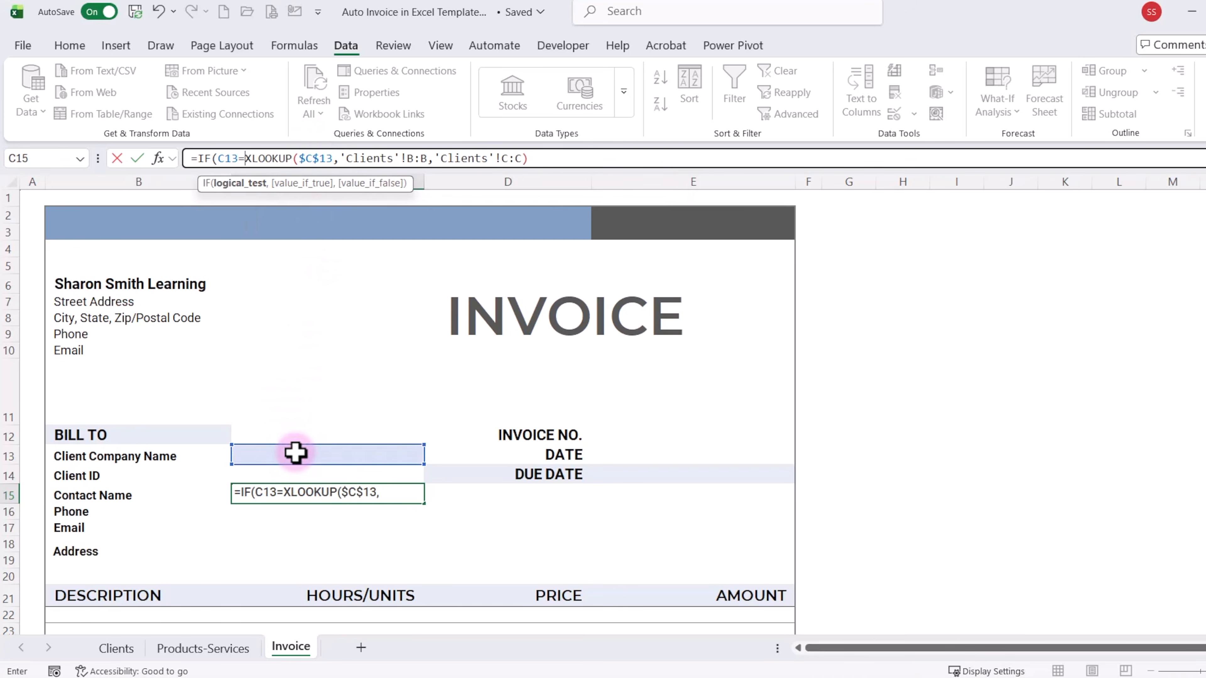
pyautogui.write('""')
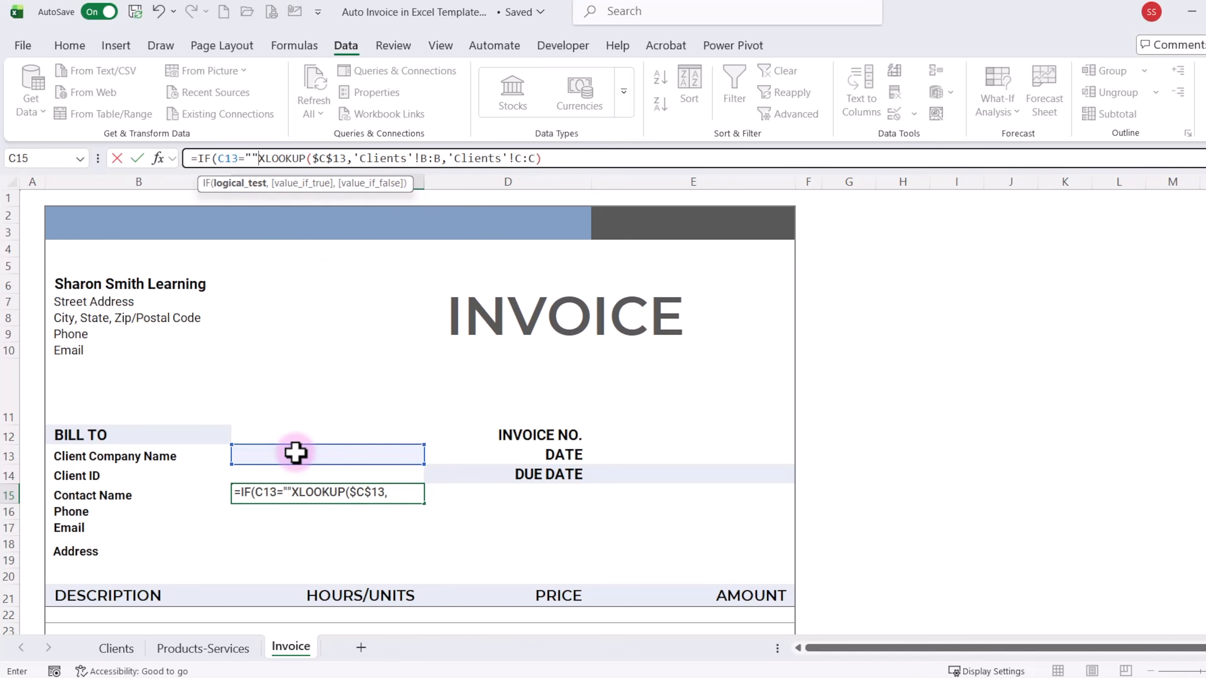
# Finish the IF in C15 with "" as the value if true and the existing XLOOKUP as the value if false.
pyautogui.write(',""')
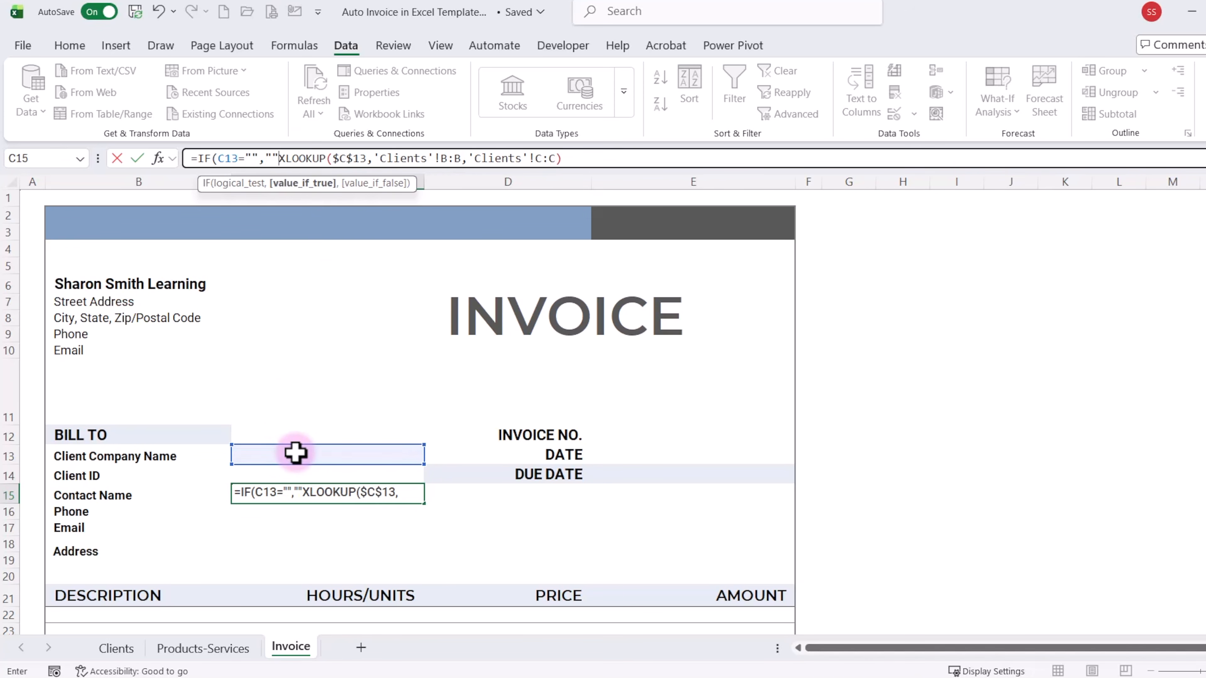
pyautogui.write(',')
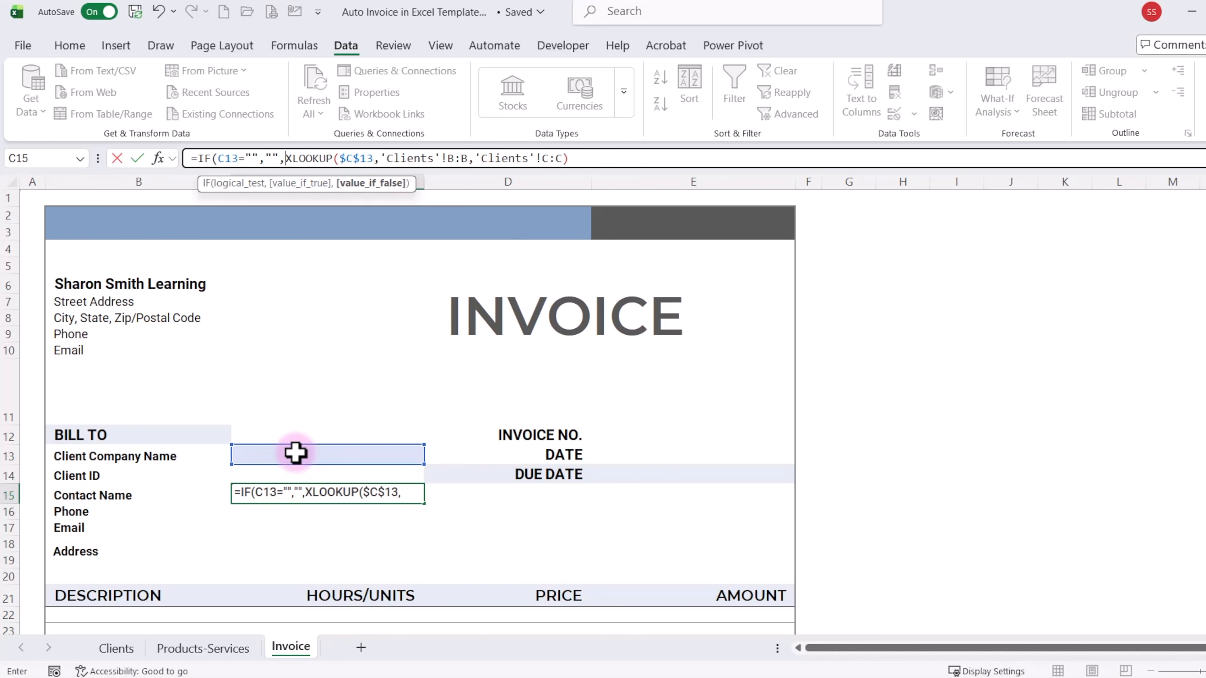
pyautogui.click(596, 157)
pyautogui.write(')')
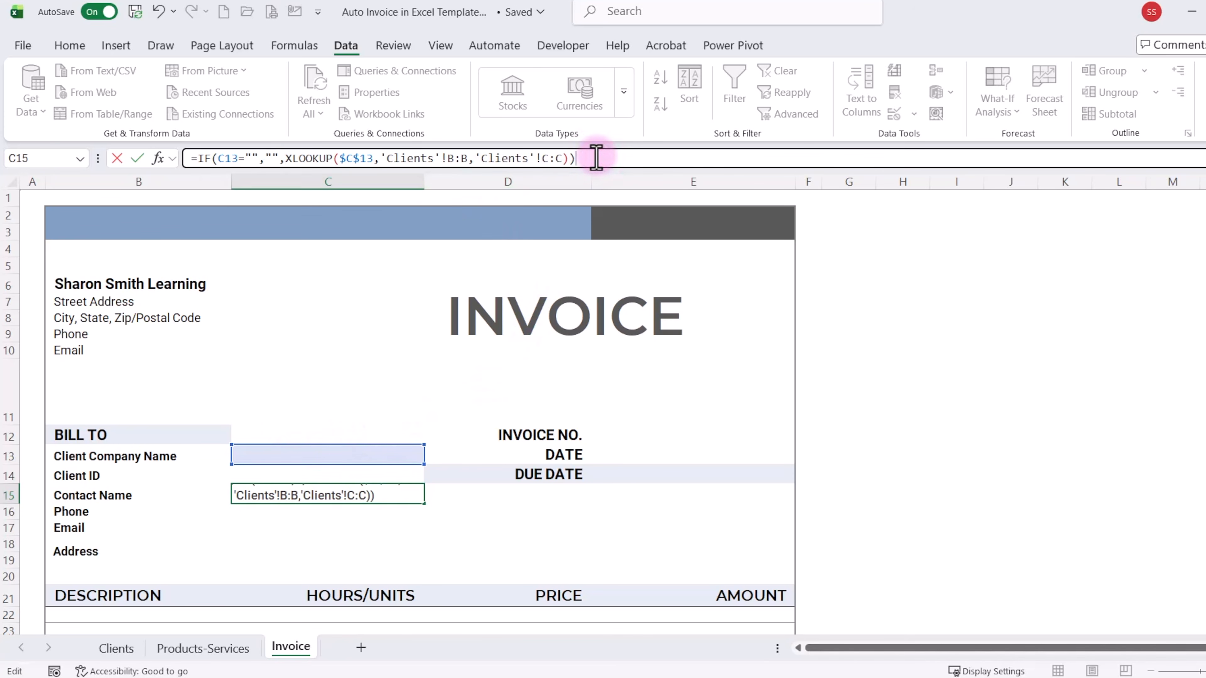
pyautogui.press('Return')
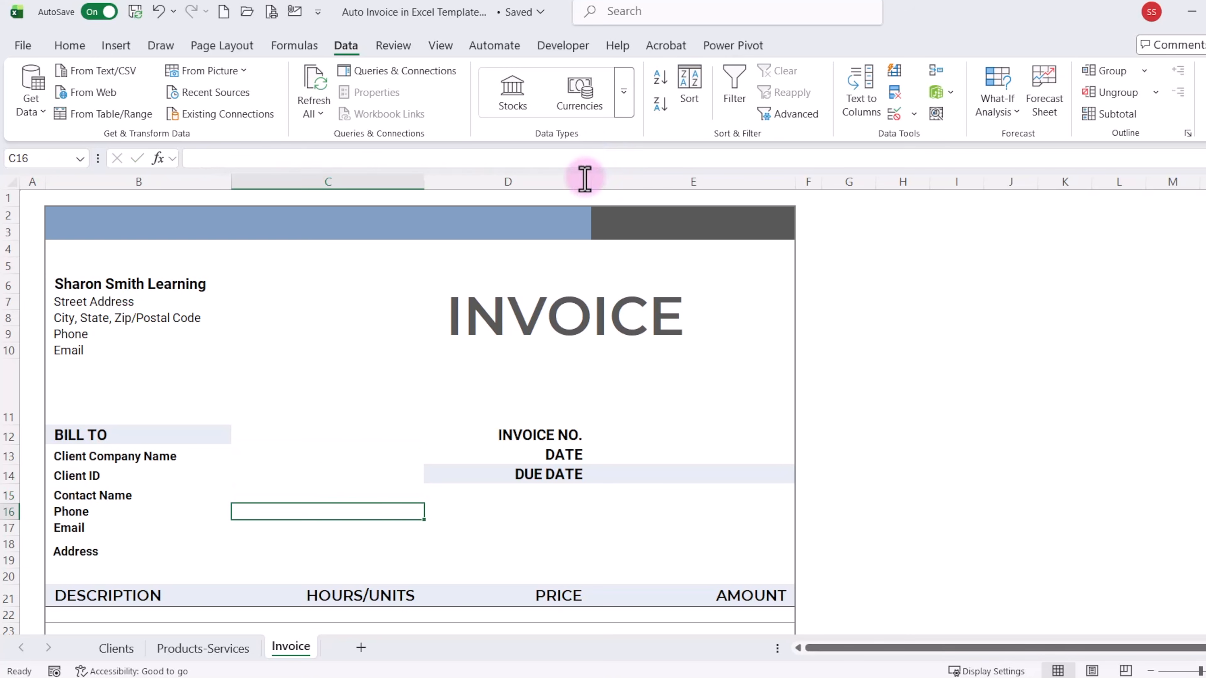
# Test the client dropdown in C13 with Queens Comfort HVAC and Detective Desk Co., and clear the cell.
pyautogui.click(323, 449)
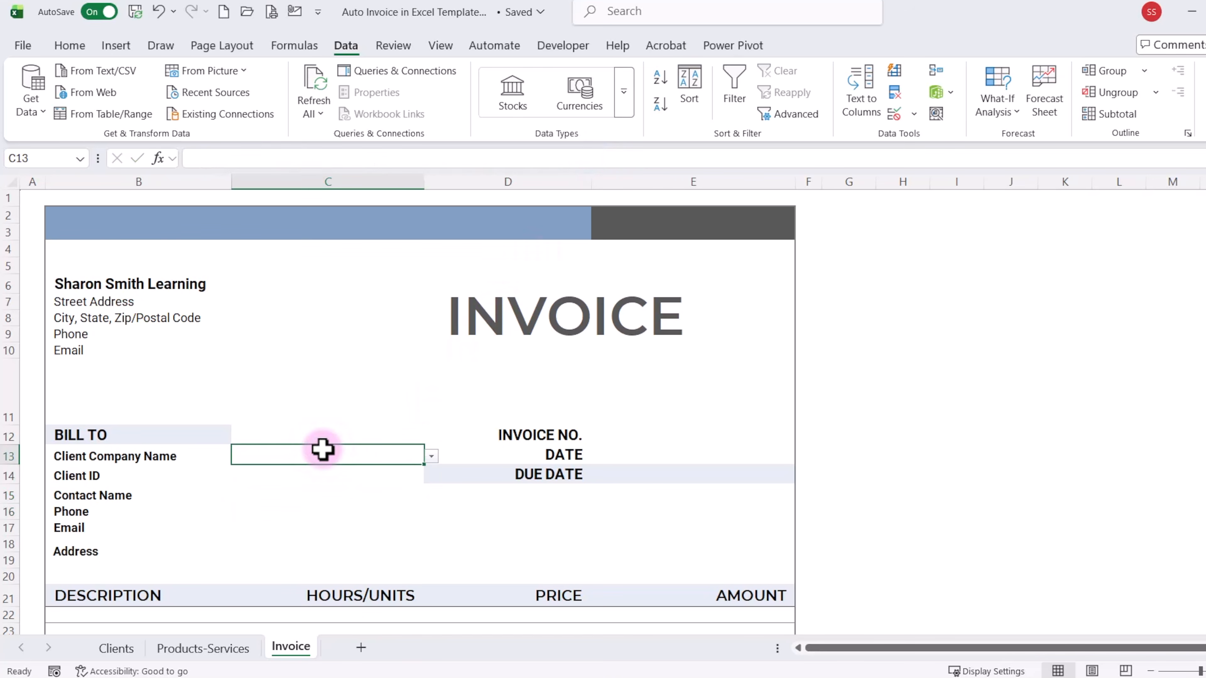
pyautogui.click(431, 456)
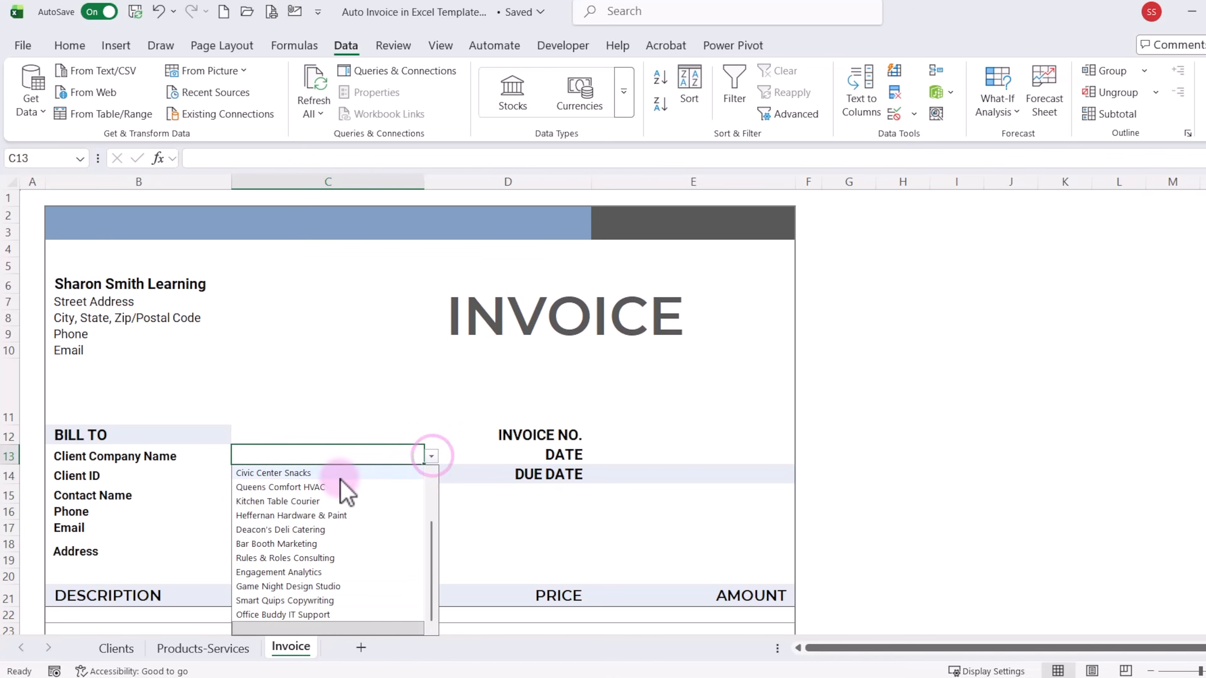
pyautogui.click(332, 487)
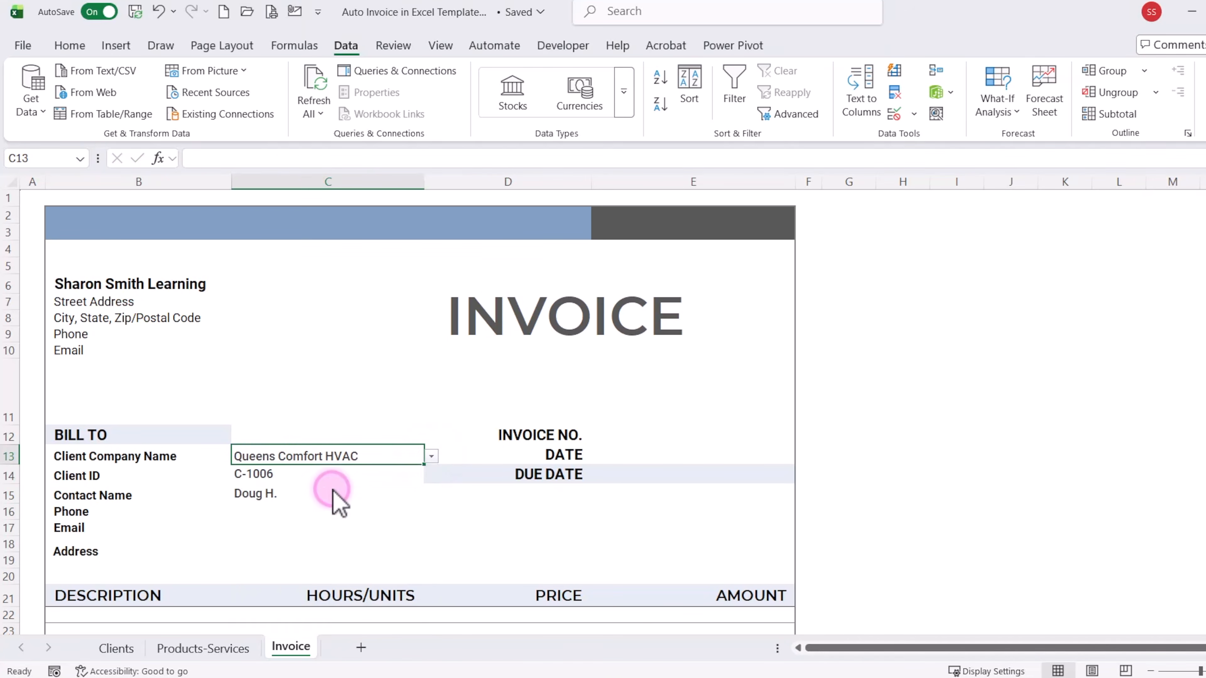
pyautogui.click(431, 456)
pyautogui.click(334, 529)
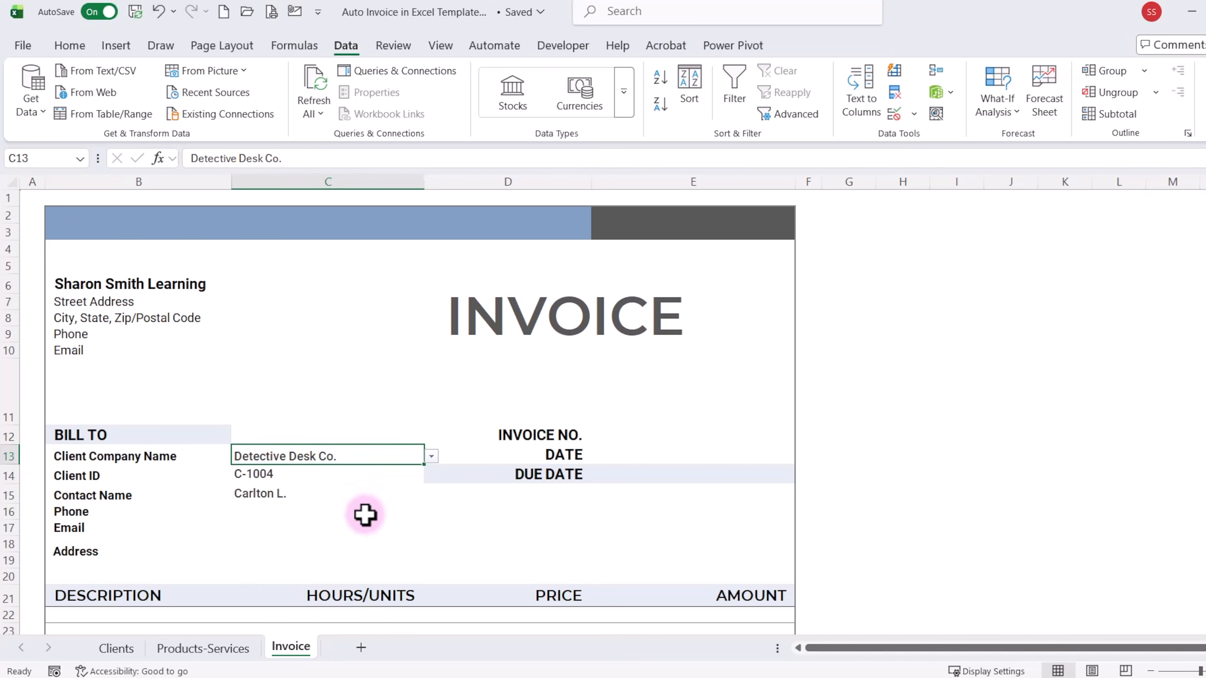
pyautogui.press('Delete')
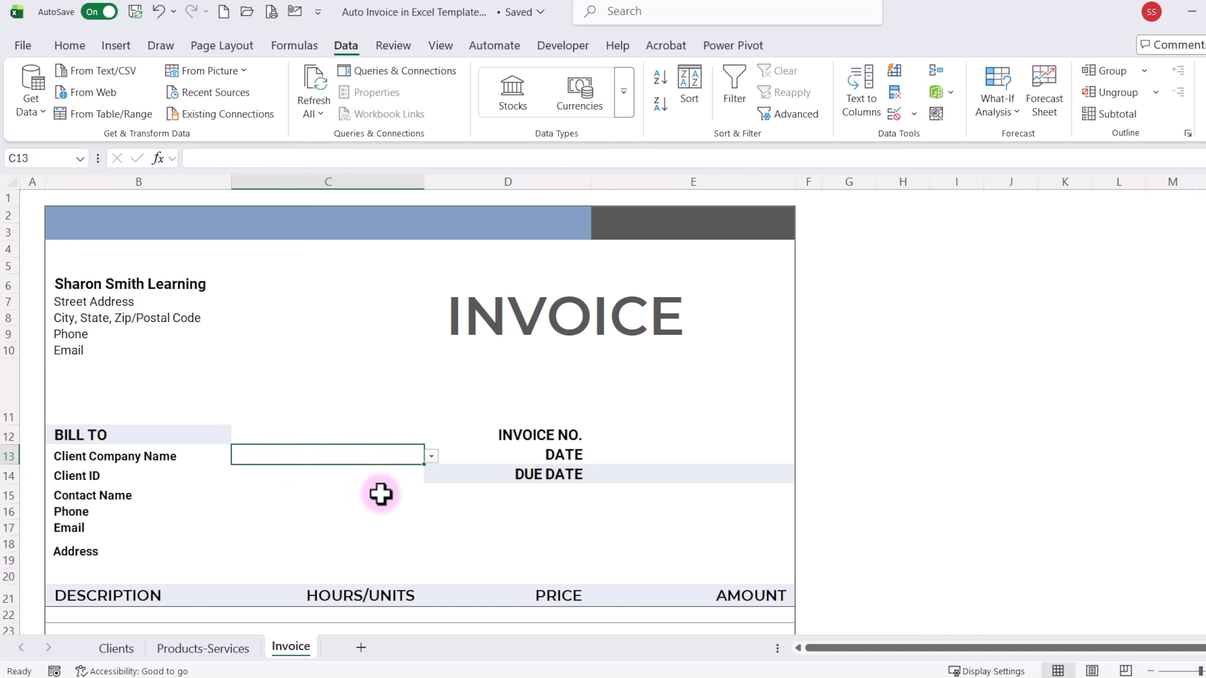
pyautogui.click(380, 495)
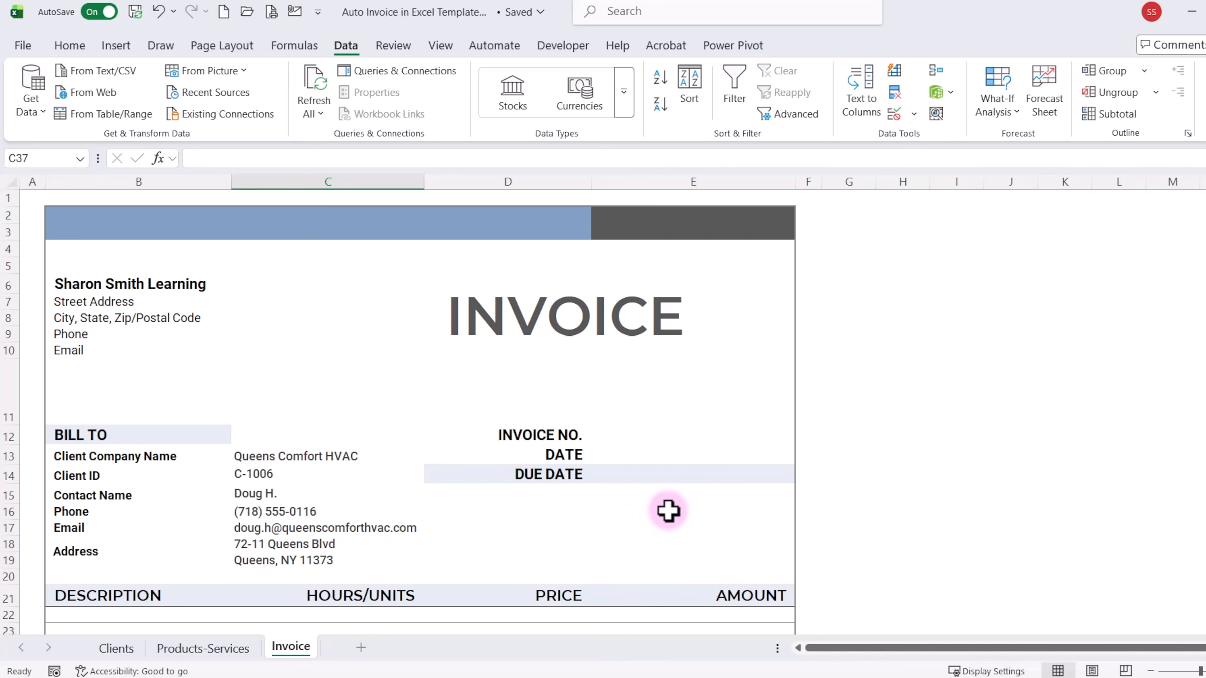
# Enter =TODAY() in the invoice DATE cell E13.
pyautogui.click(625, 454)
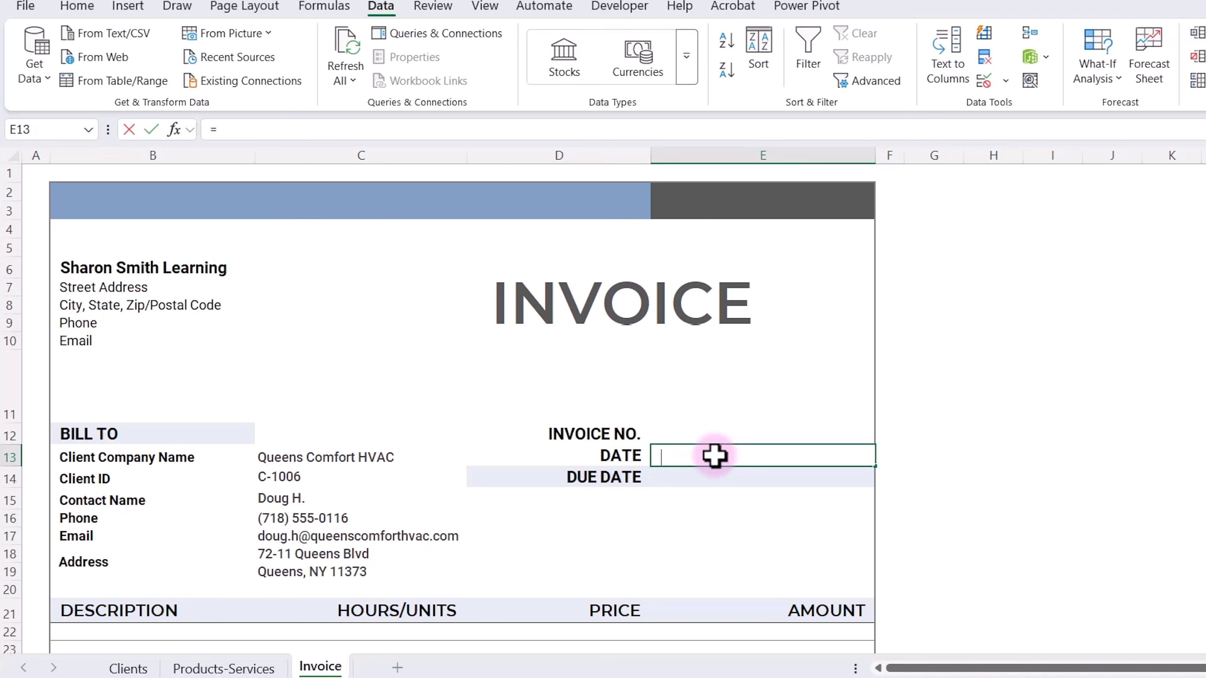
pyautogui.write('=TODAY(')
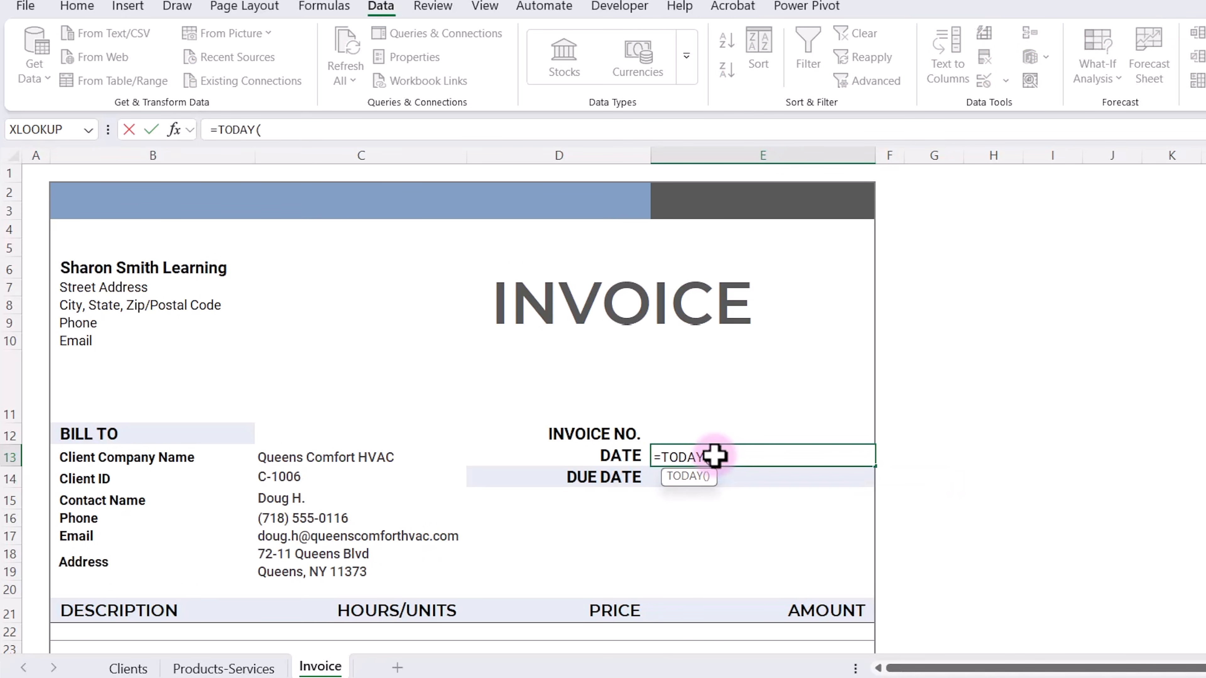
pyautogui.write(')')
pyautogui.press('Return')
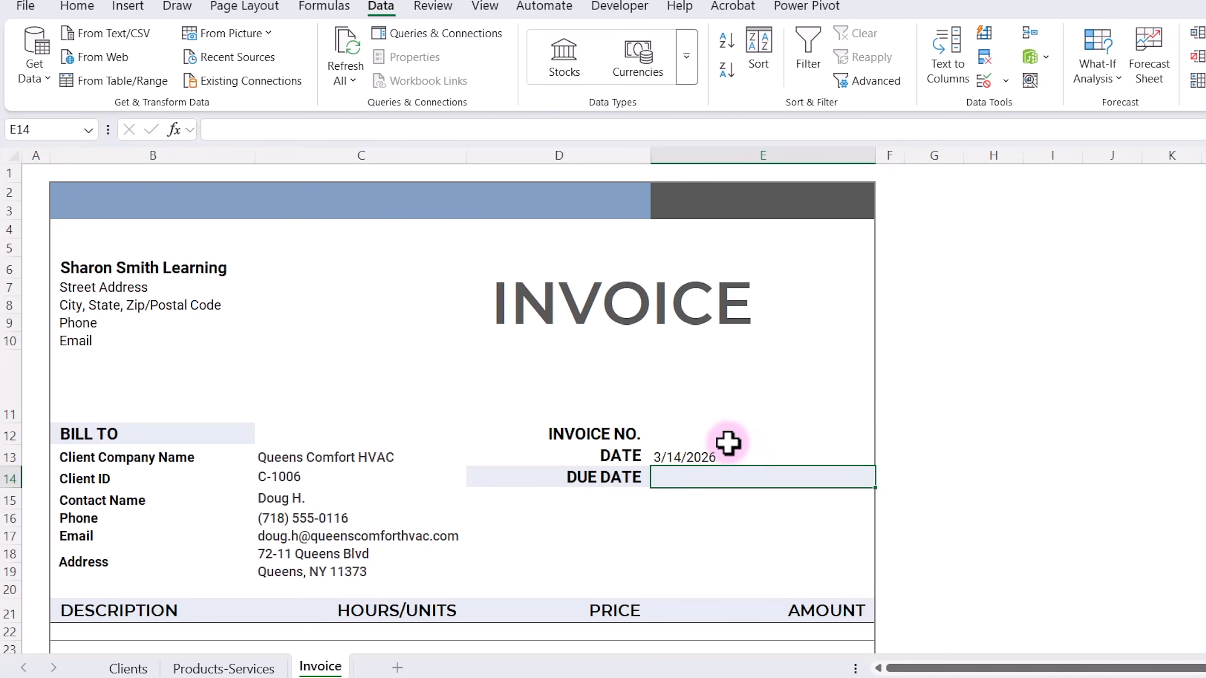
# Start the INVOICE NO. formula in E12 by joining the text "INV - ", the Client ID cell C14 and the separator " - ".
pyautogui.click(710, 435)
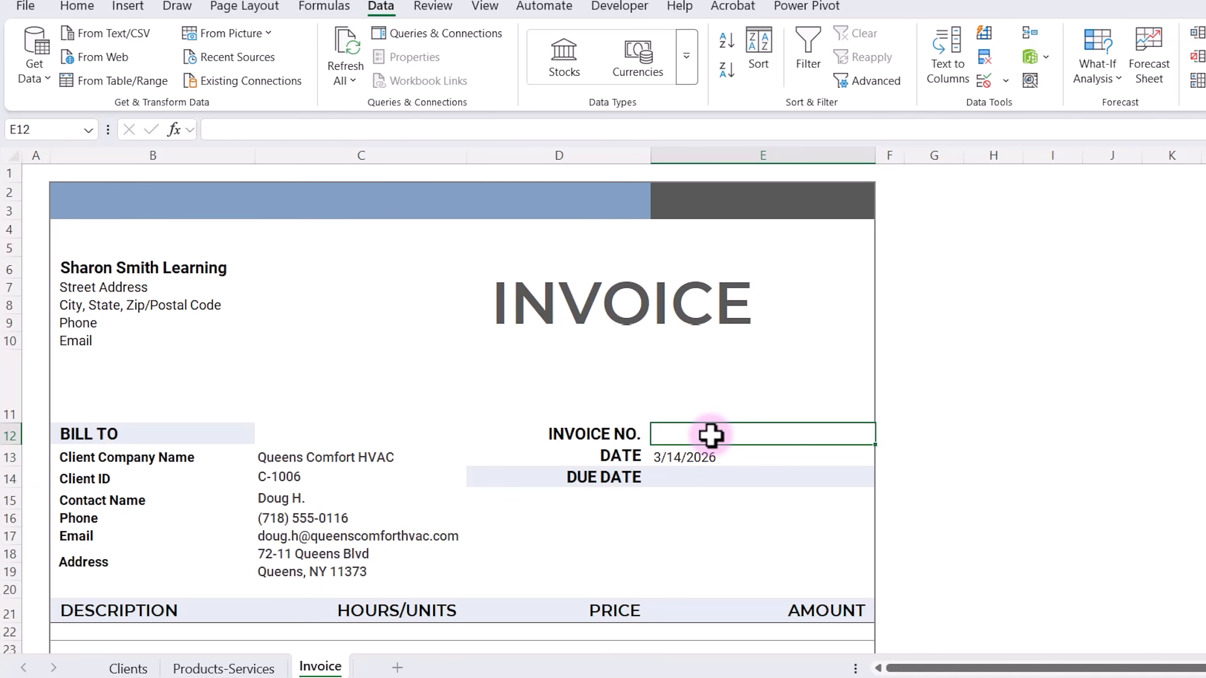
pyautogui.write('=')
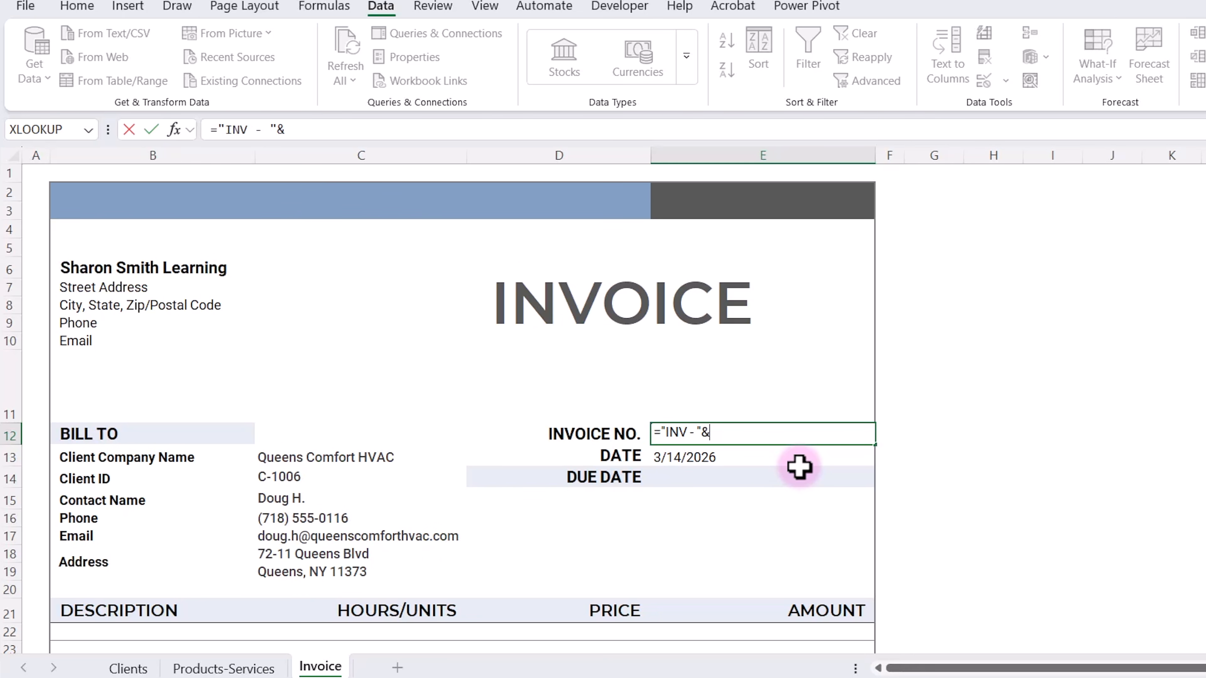
pyautogui.write('"INV - "&')
pyautogui.click(321, 479)
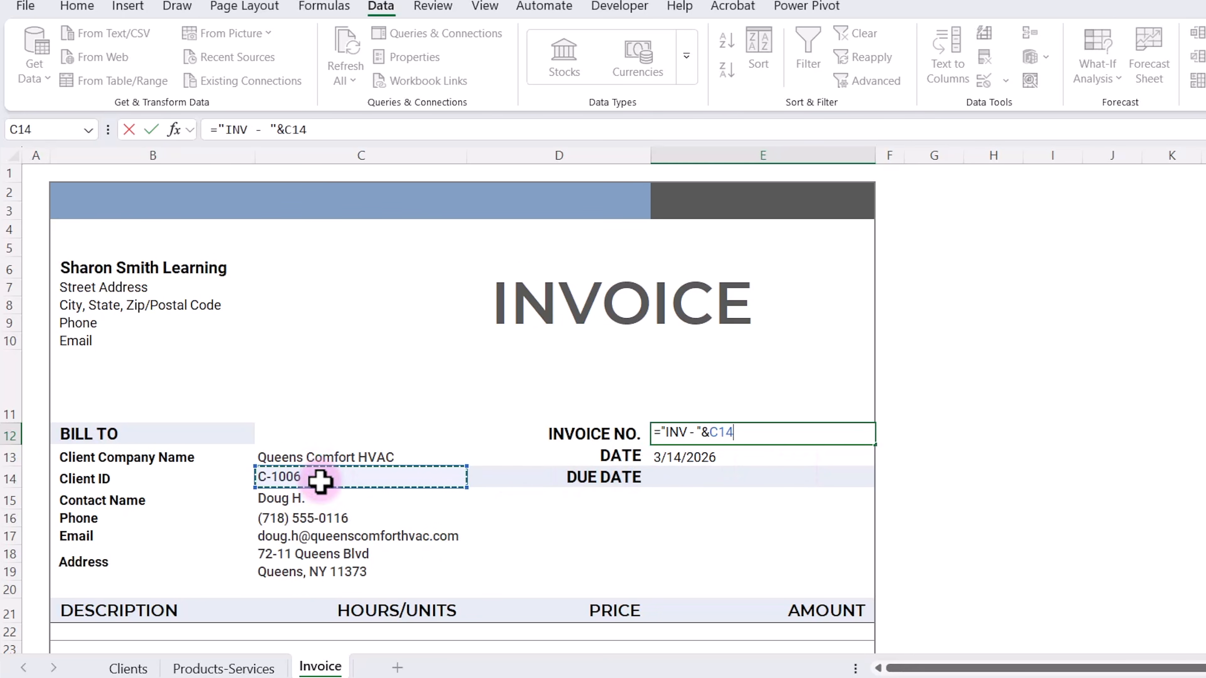
pyautogui.write('&" - "&')
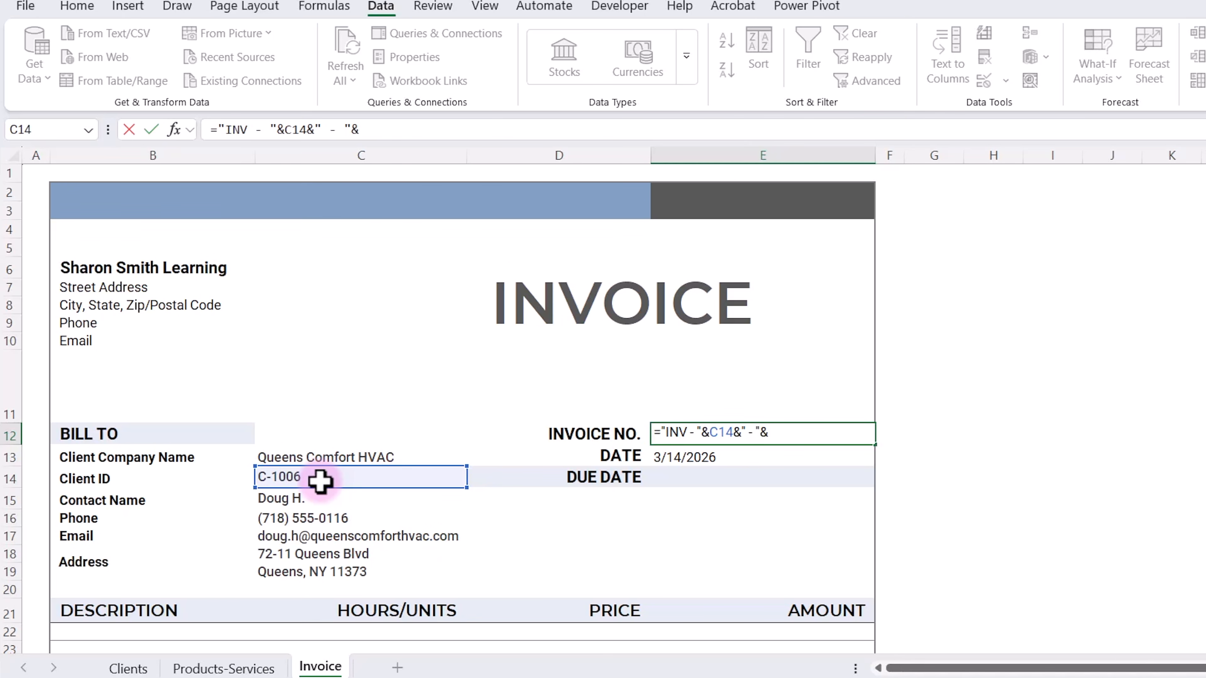
# Complete the invoice number formula in E12 with TEXT($E$13,"mmddyy") to append the date.
pyautogui.write('T')
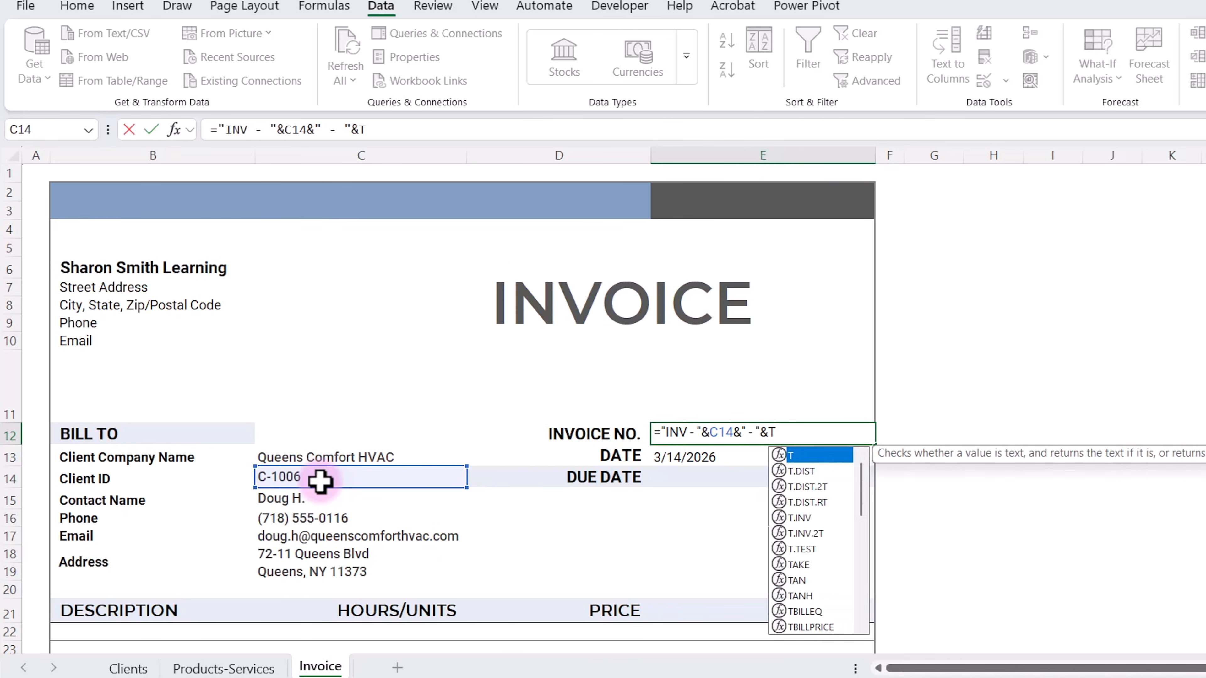
pyautogui.write('EXT')
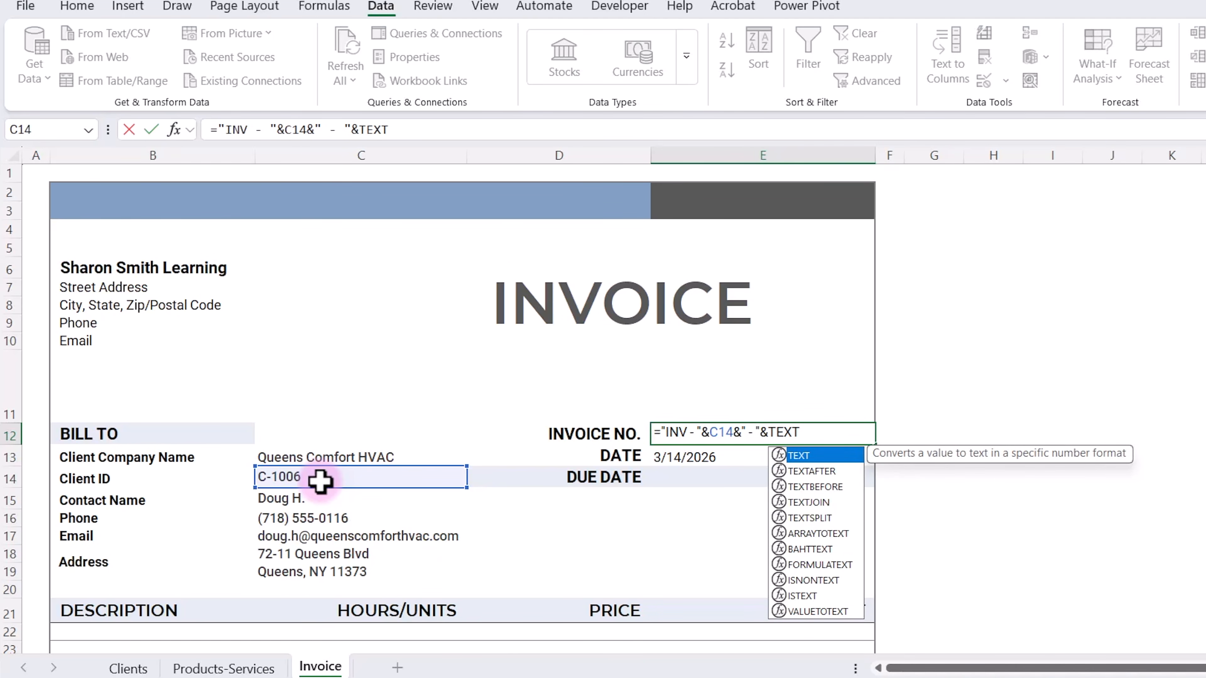
pyautogui.write('(')
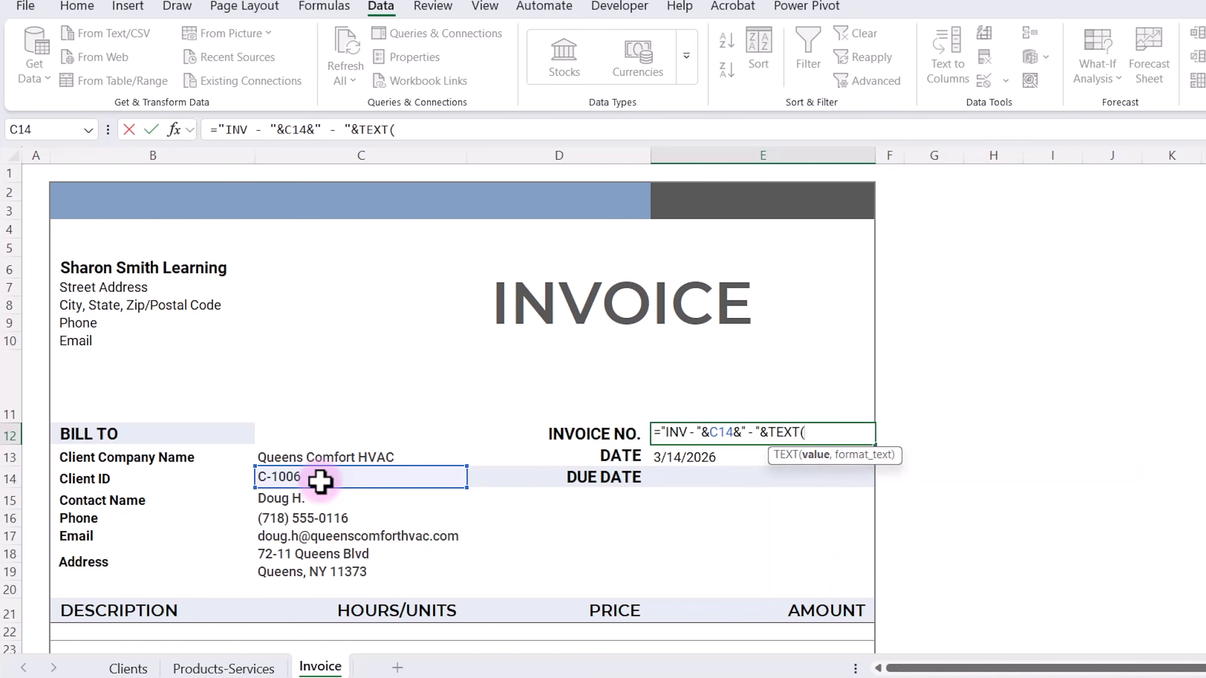
pyautogui.click(707, 456)
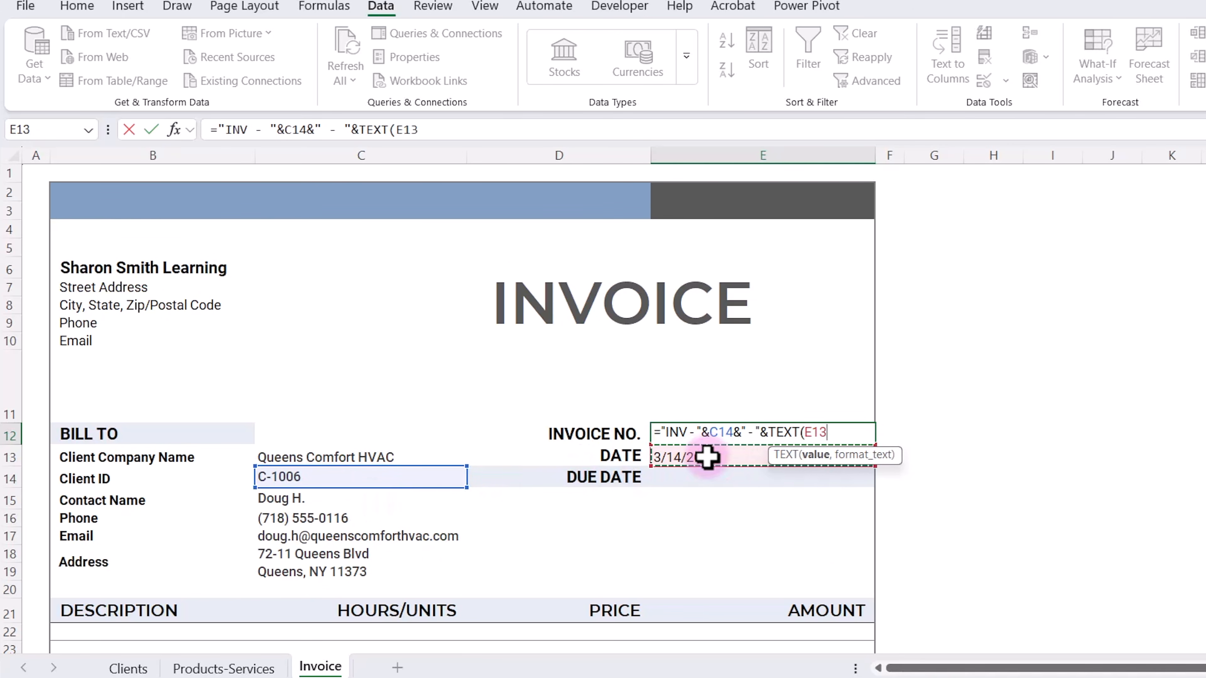
pyautogui.press('F4')
pyautogui.write(',"mmddyy')
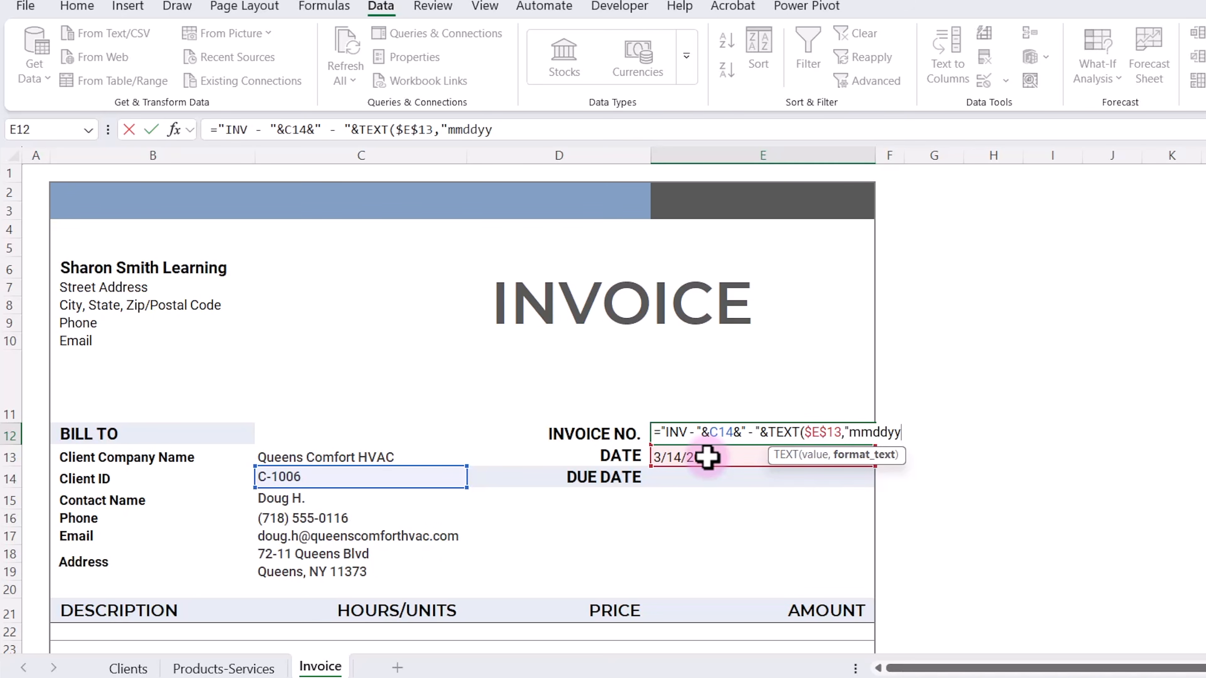
pyautogui.write('")')
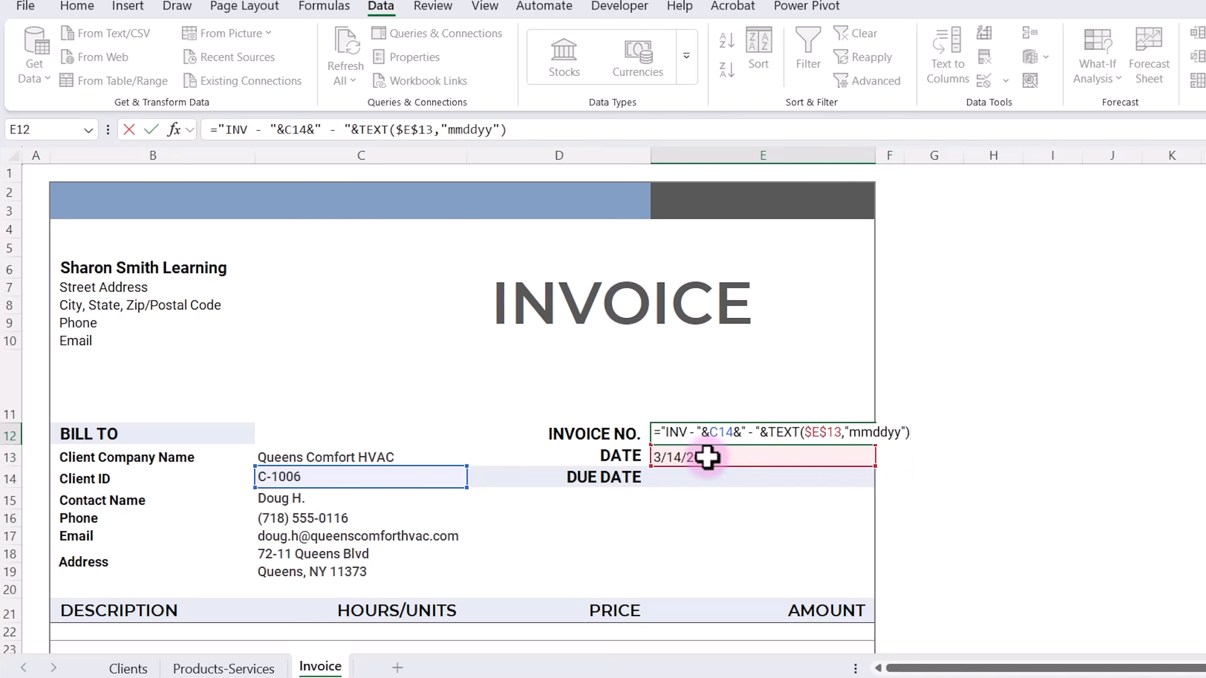
pyautogui.press('Return')
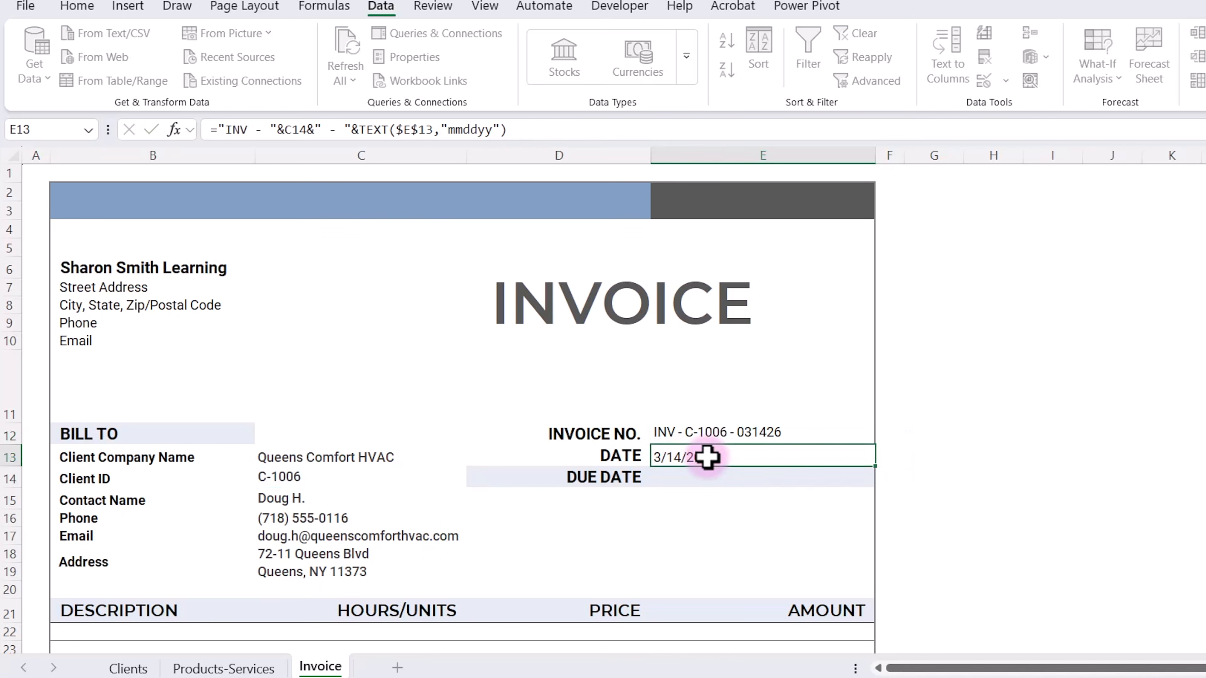
# Choose Detective Desk Co. as the client company in C13.
pyautogui.click(318, 459)
pyautogui.click(474, 457)
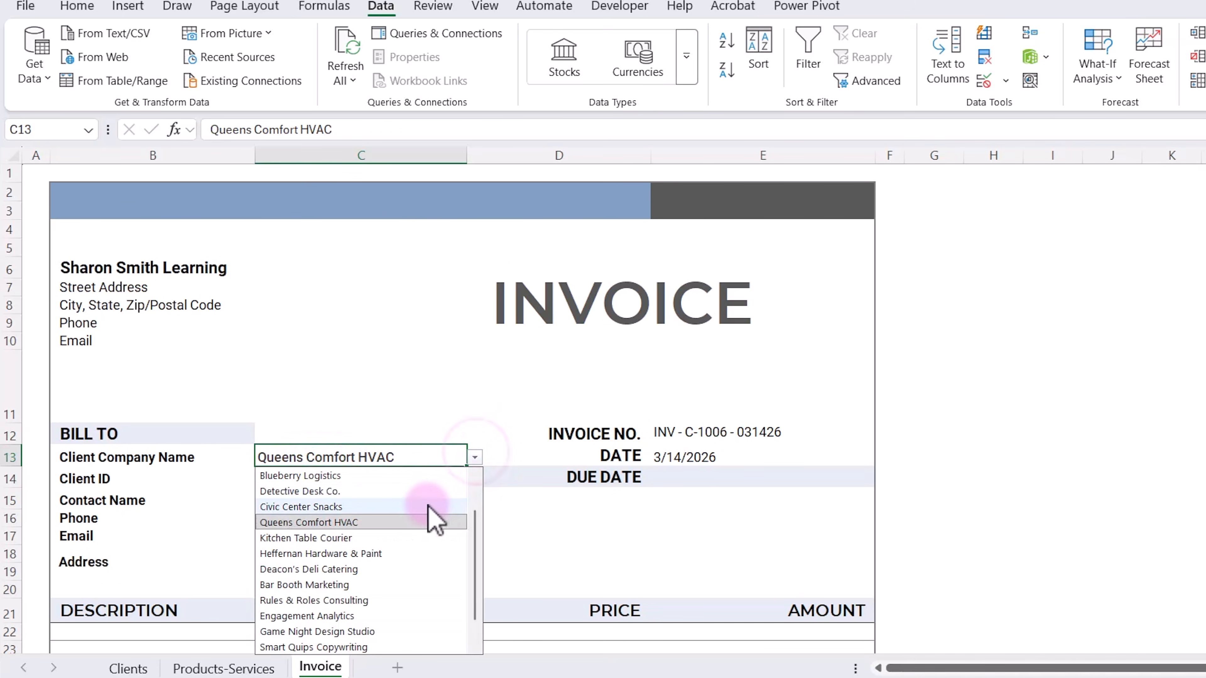
pyautogui.click(411, 496)
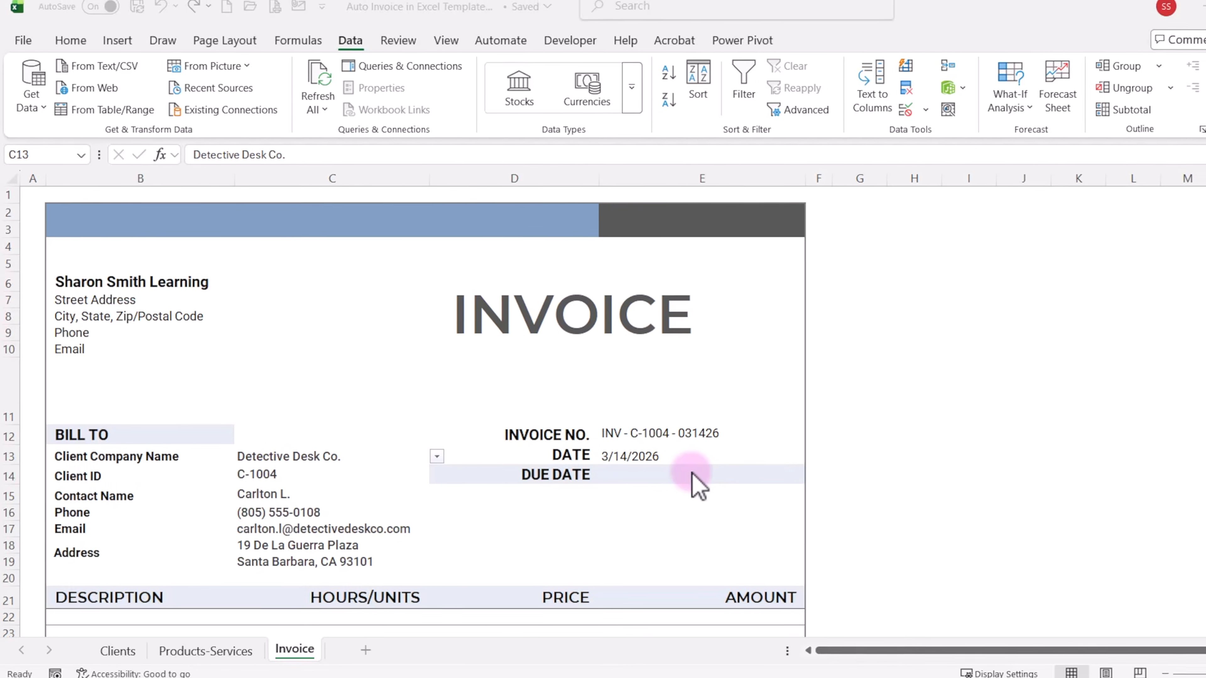
# Start an IF formula in the DUE DATE cell E14 with the logical test C36="Net 15" on the terms cell.
pyautogui.scroll(-5, 318, 532)
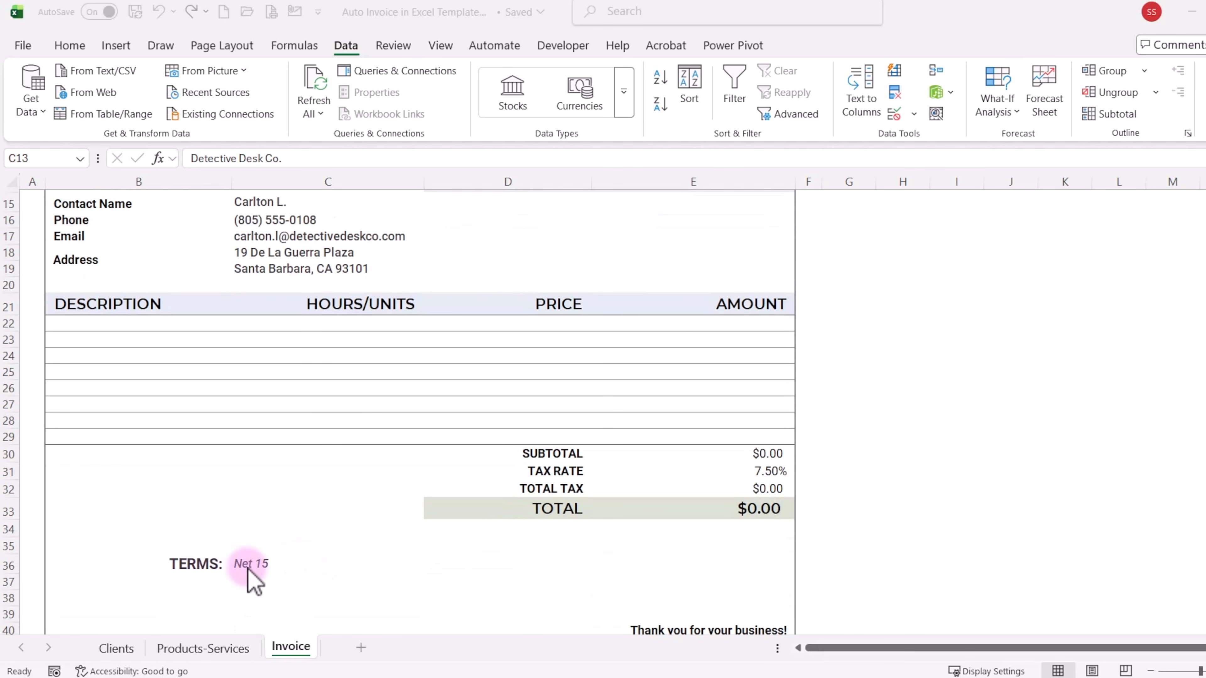
pyautogui.scroll(2, 417, 527)
pyautogui.scroll(2, 419, 524)
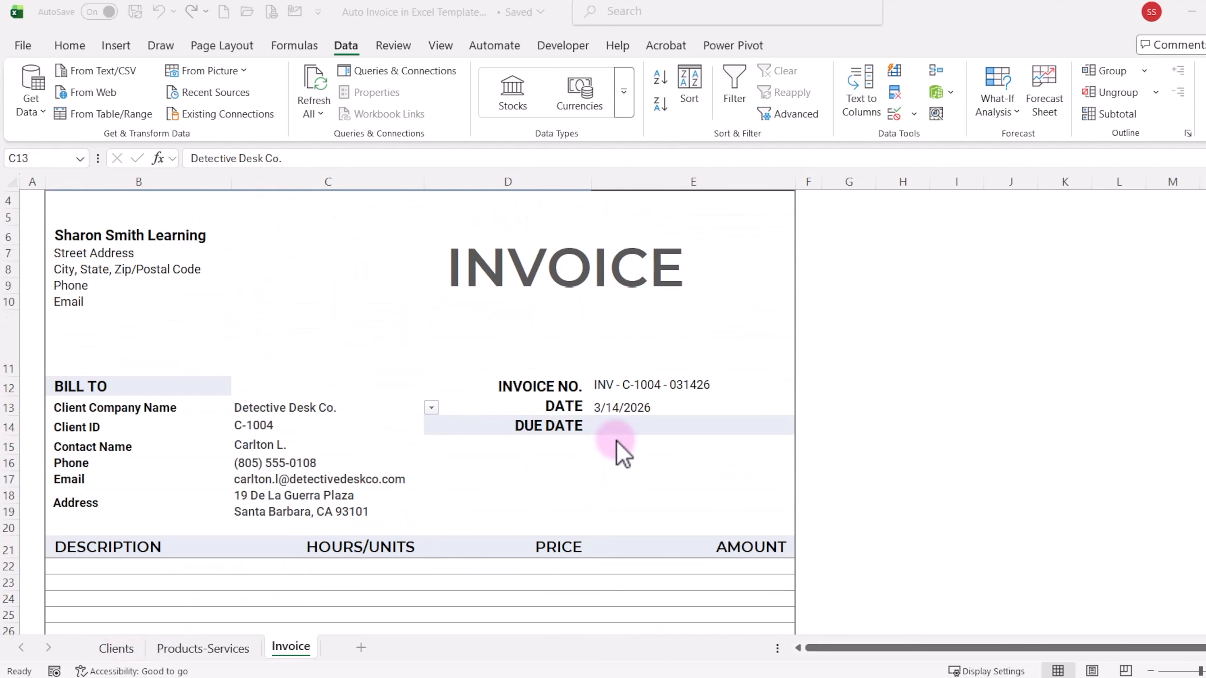
pyautogui.click(636, 425)
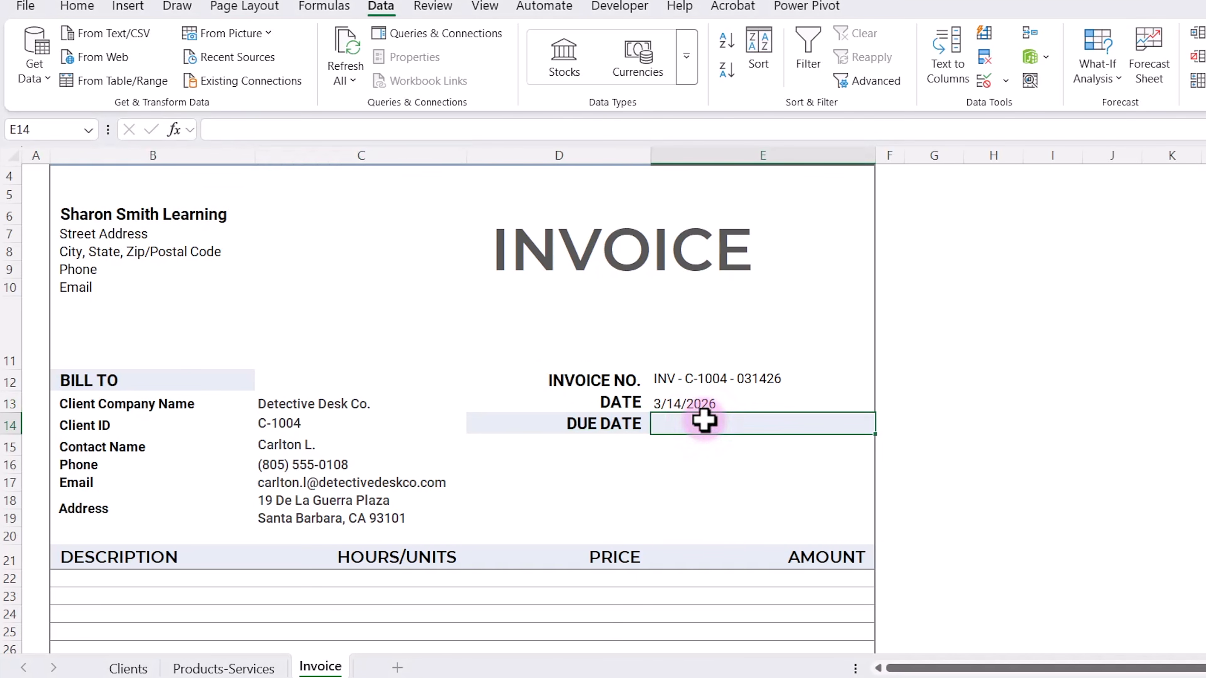
pyautogui.write('=')
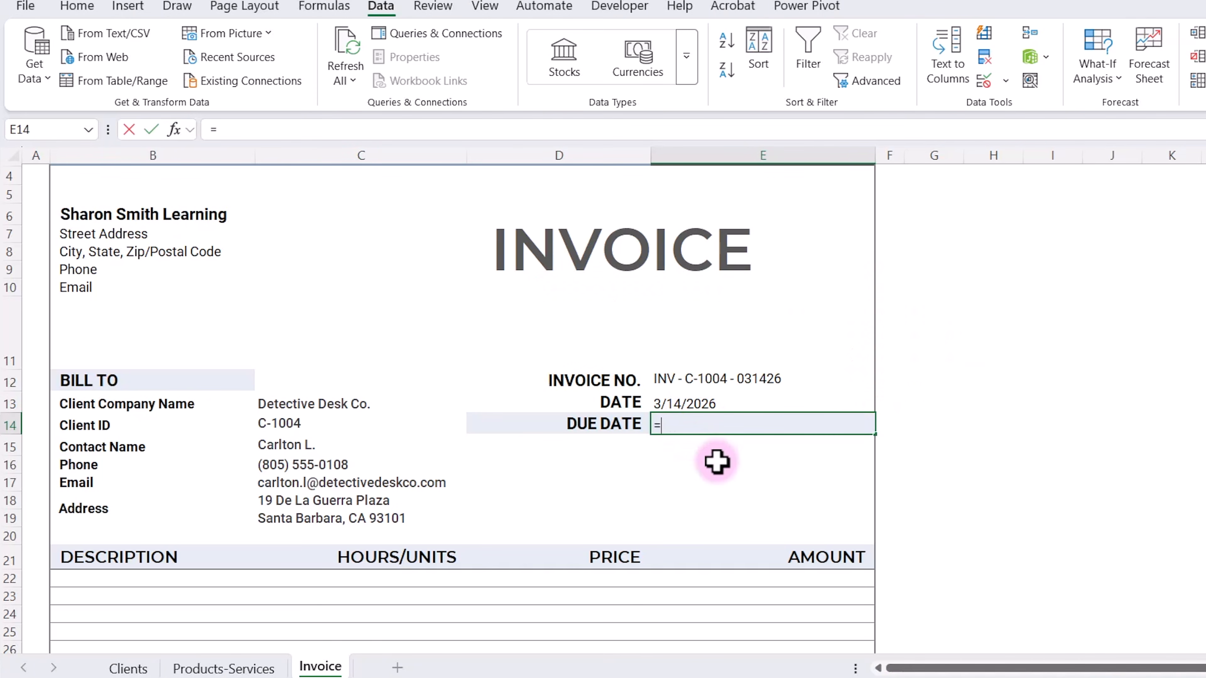
pyautogui.write('IF(')
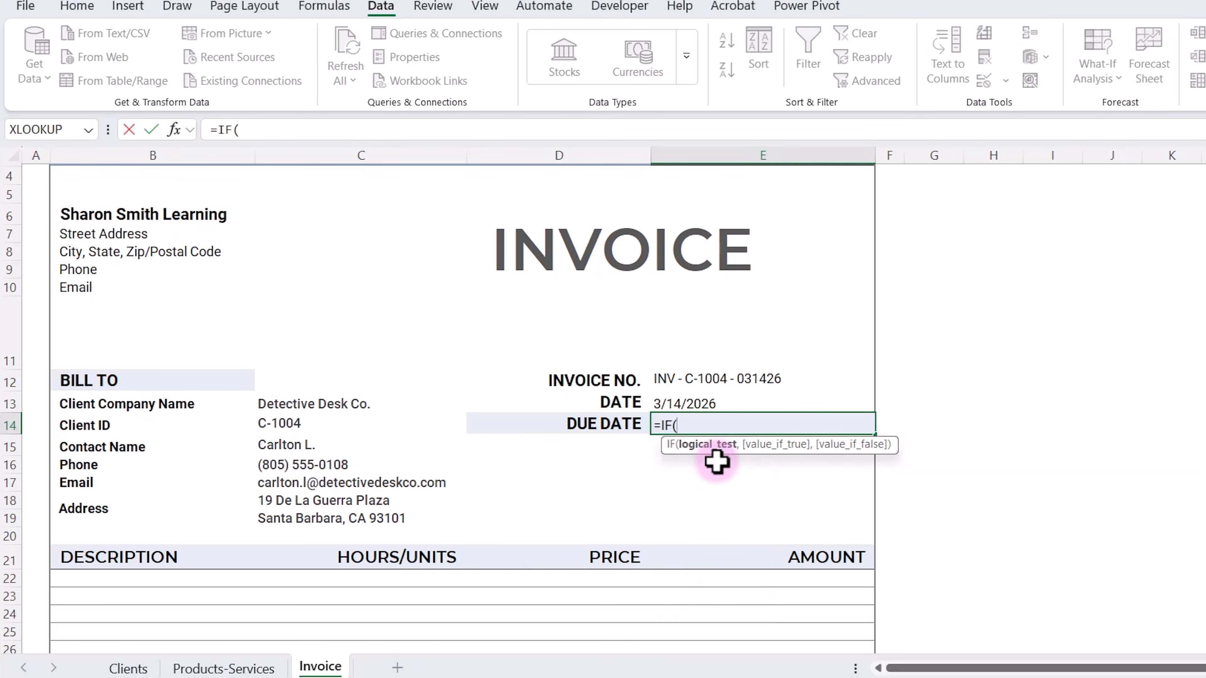
pyautogui.scroll(-3, 550, 474)
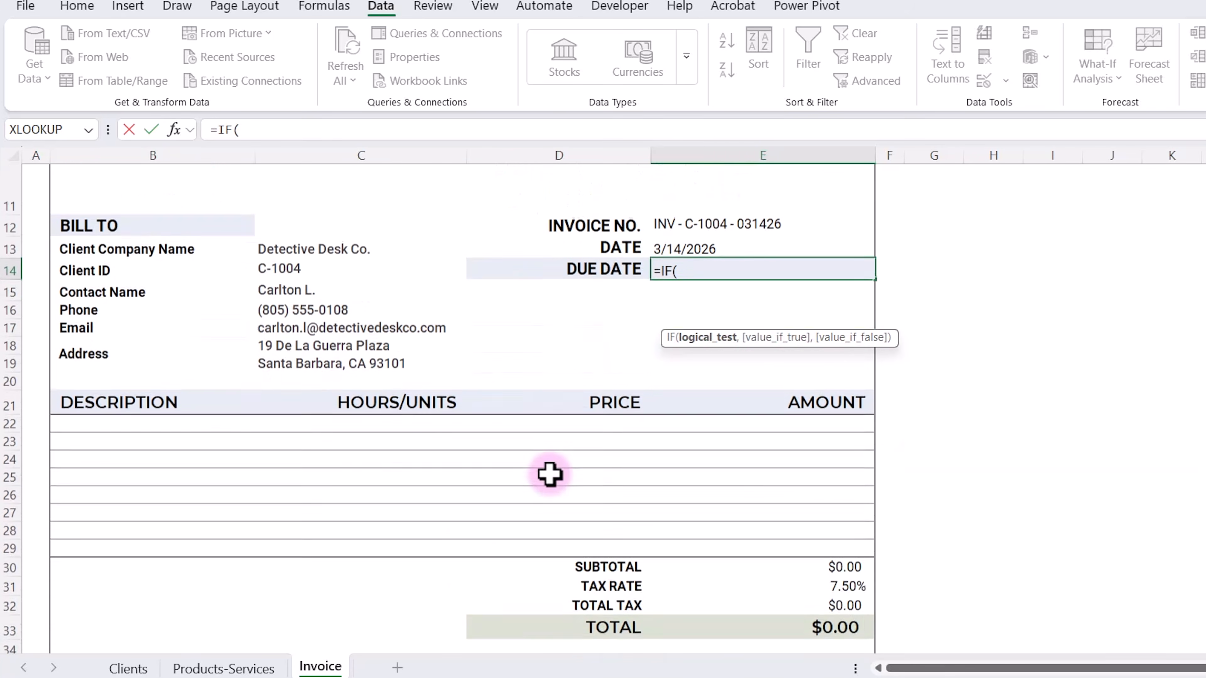
pyautogui.scroll(-1, 550, 474)
pyautogui.click(291, 631)
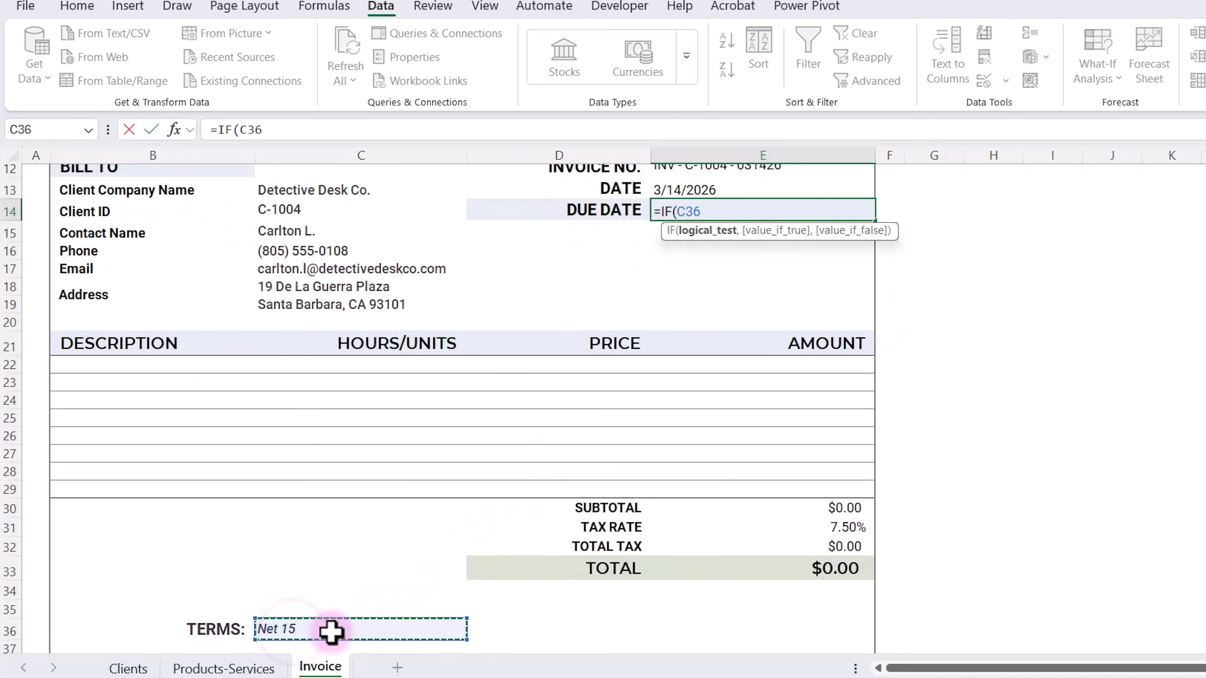
pyautogui.scroll(1, 436, 565)
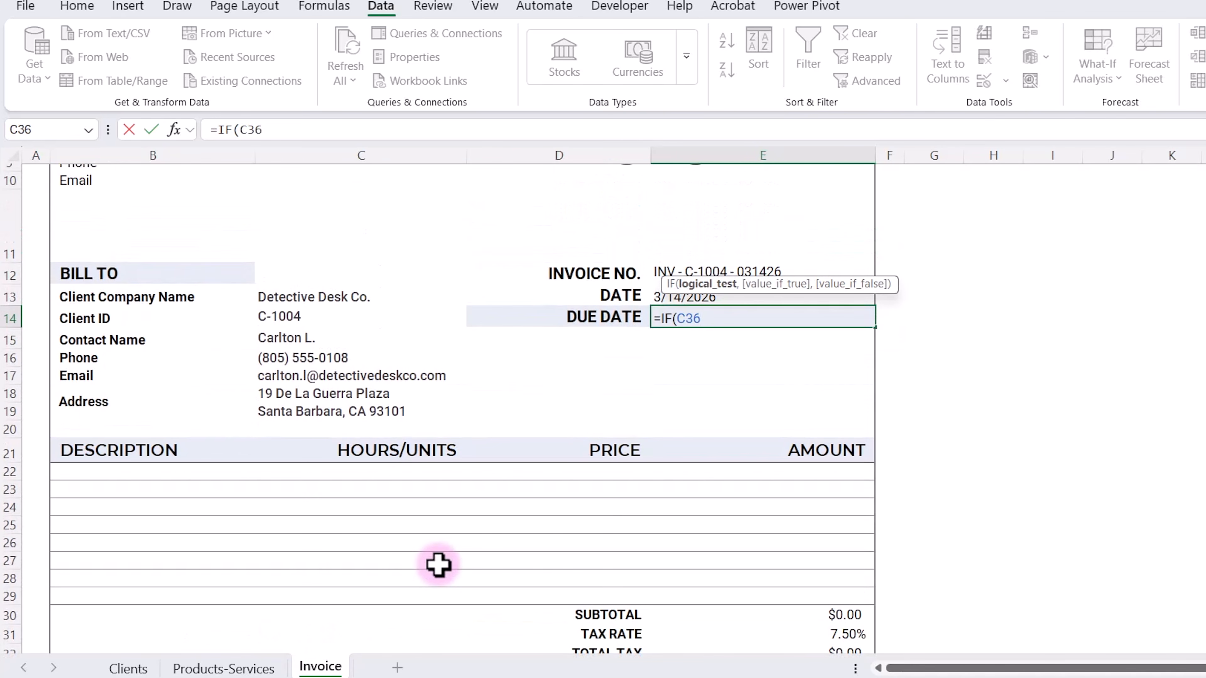
pyautogui.write('="Net 15')
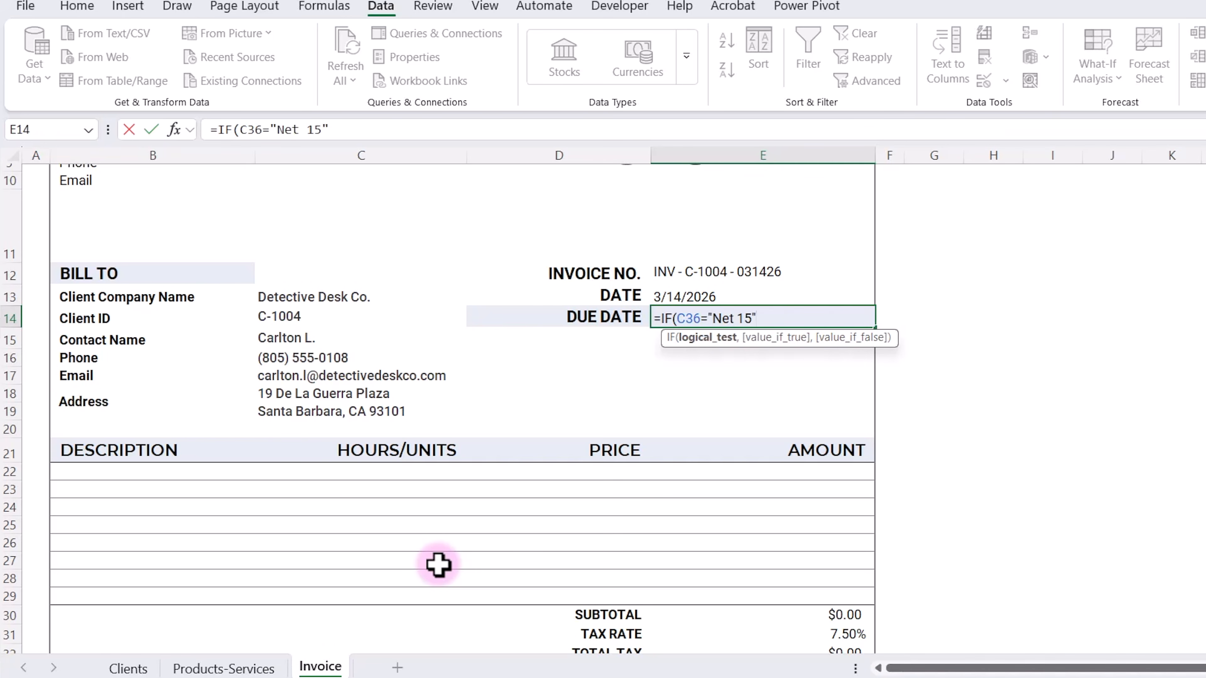
pyautogui.write('",')
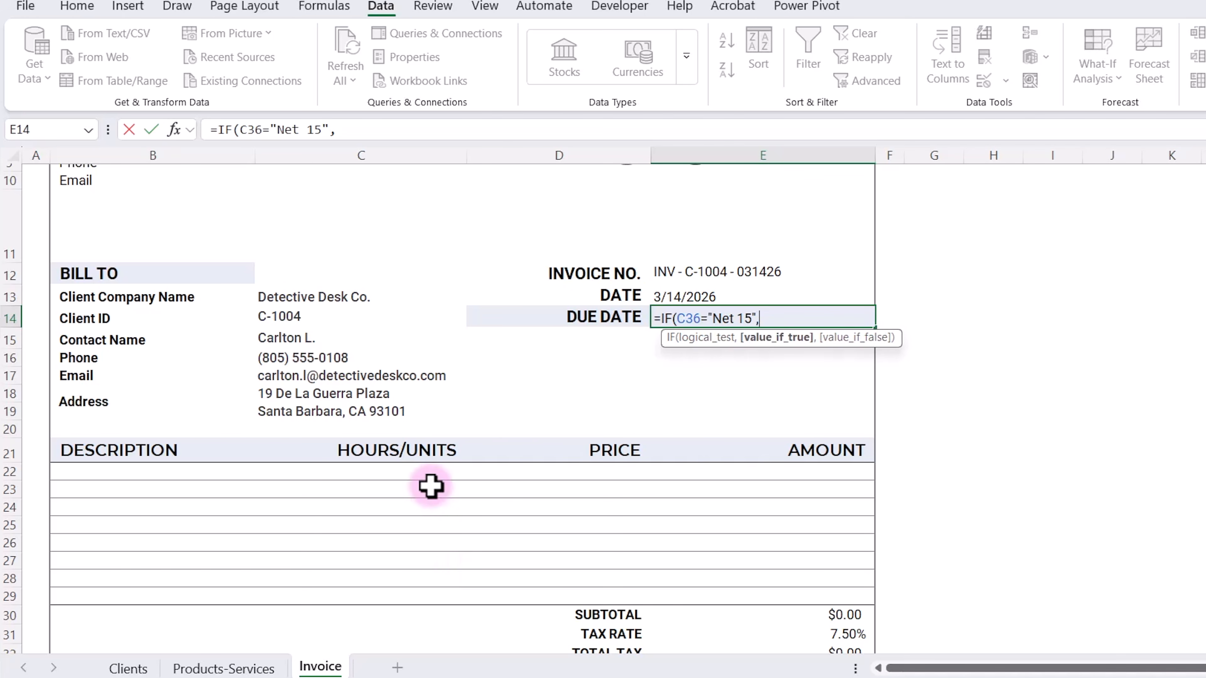
# Add E13+15 as the value-if-true of the Net 15 test in the DUE DATE formula in E14.
pyautogui.click(679, 296)
pyautogui.write('+15')
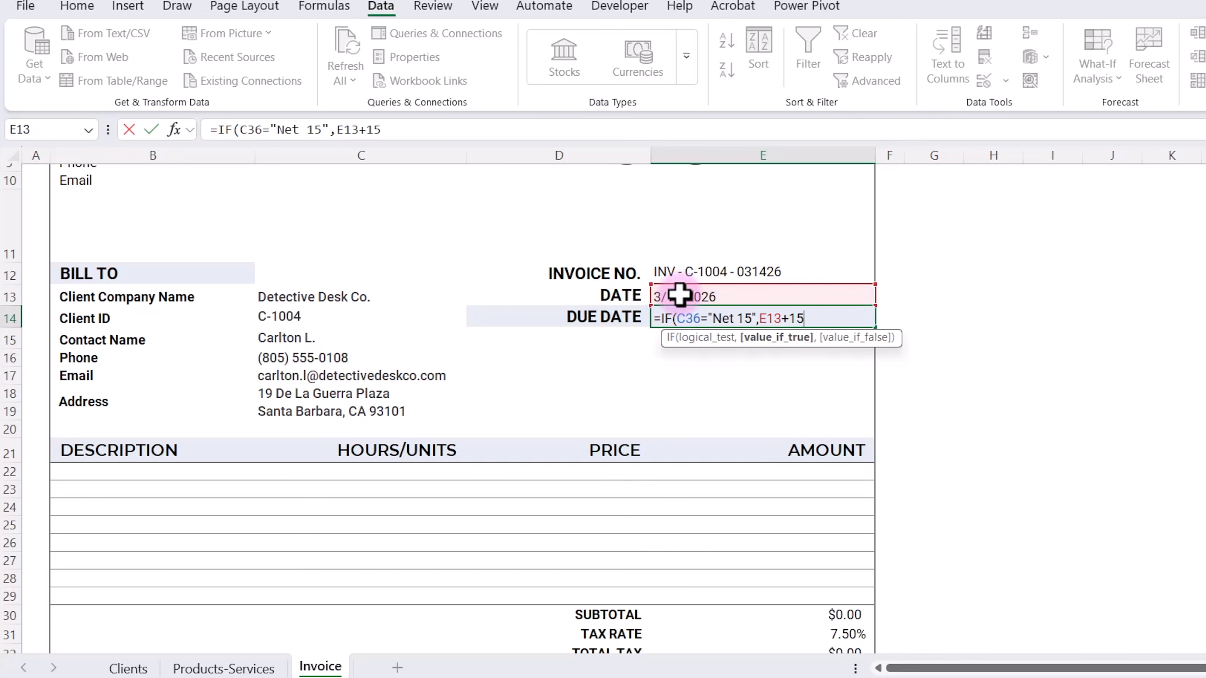
pyautogui.write(',')
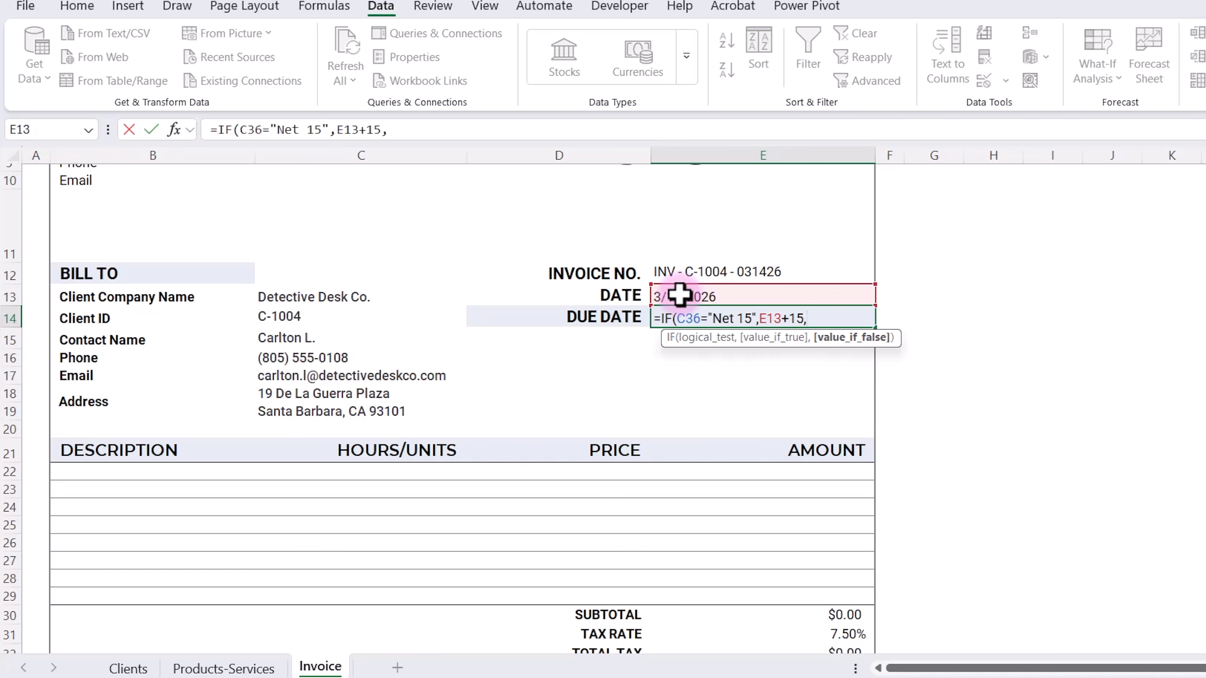
# Nest a second IF in the due date formula that tests C36="Net 30" and returns E13+30 when true.
pyautogui.write('If(')
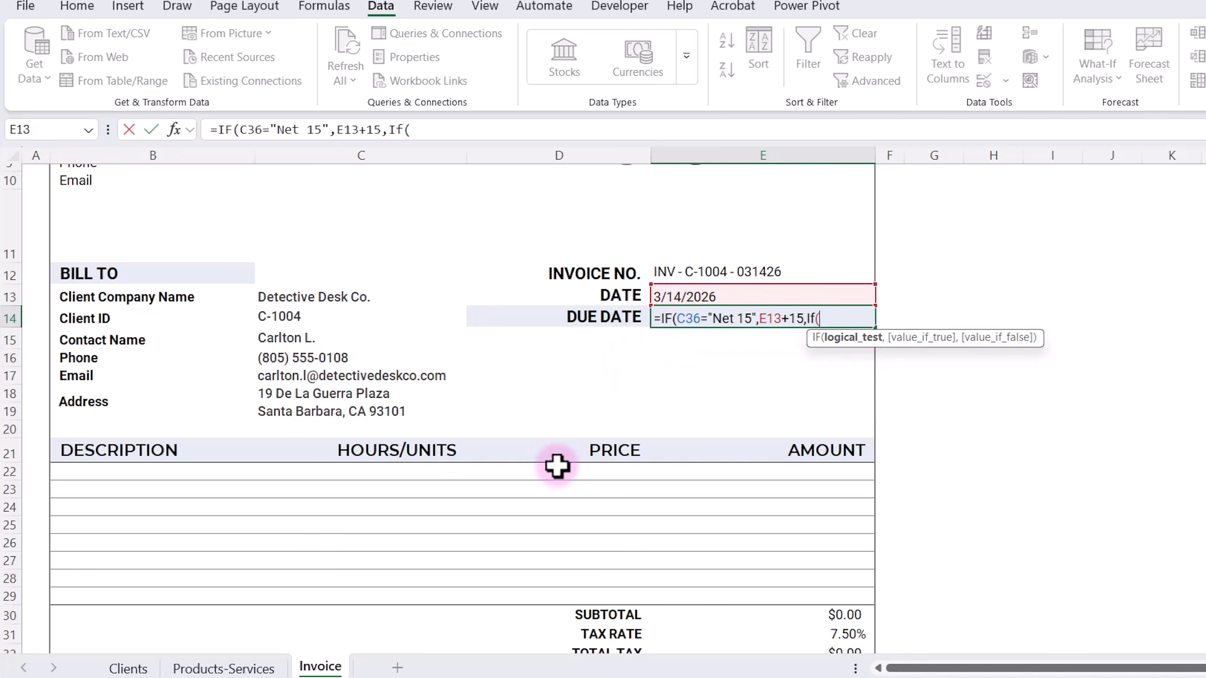
pyautogui.scroll(-2, 559, 458)
pyautogui.click(324, 540)
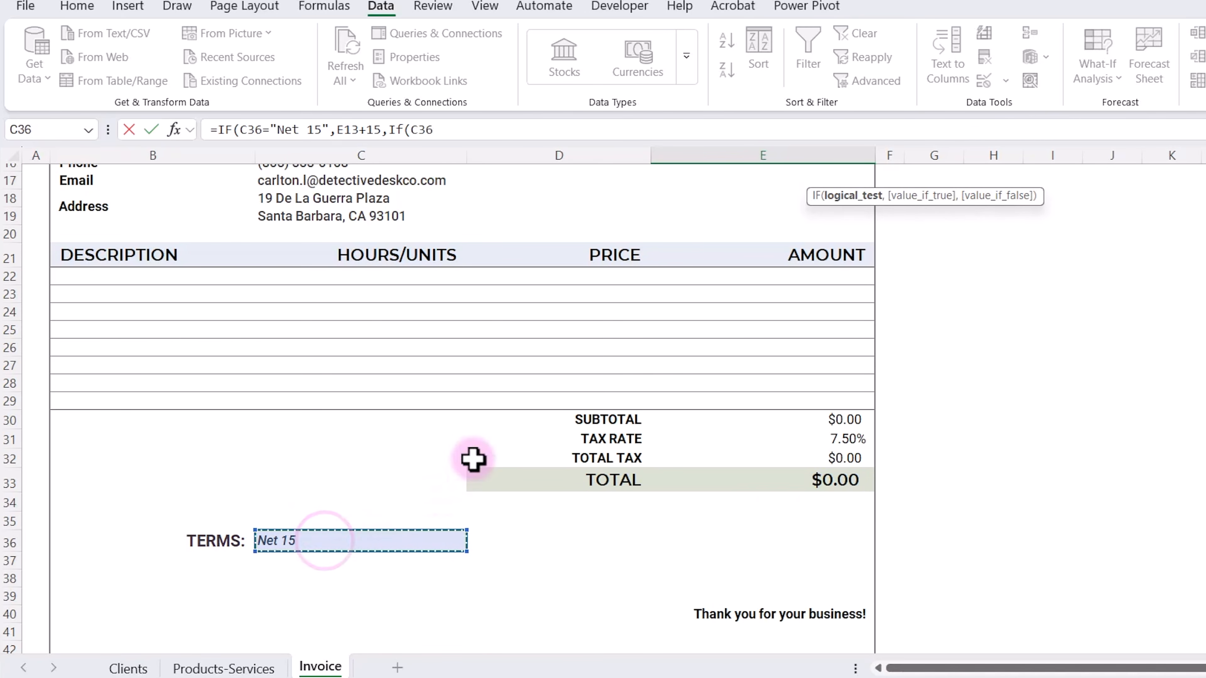
pyautogui.scroll(3, 474, 458)
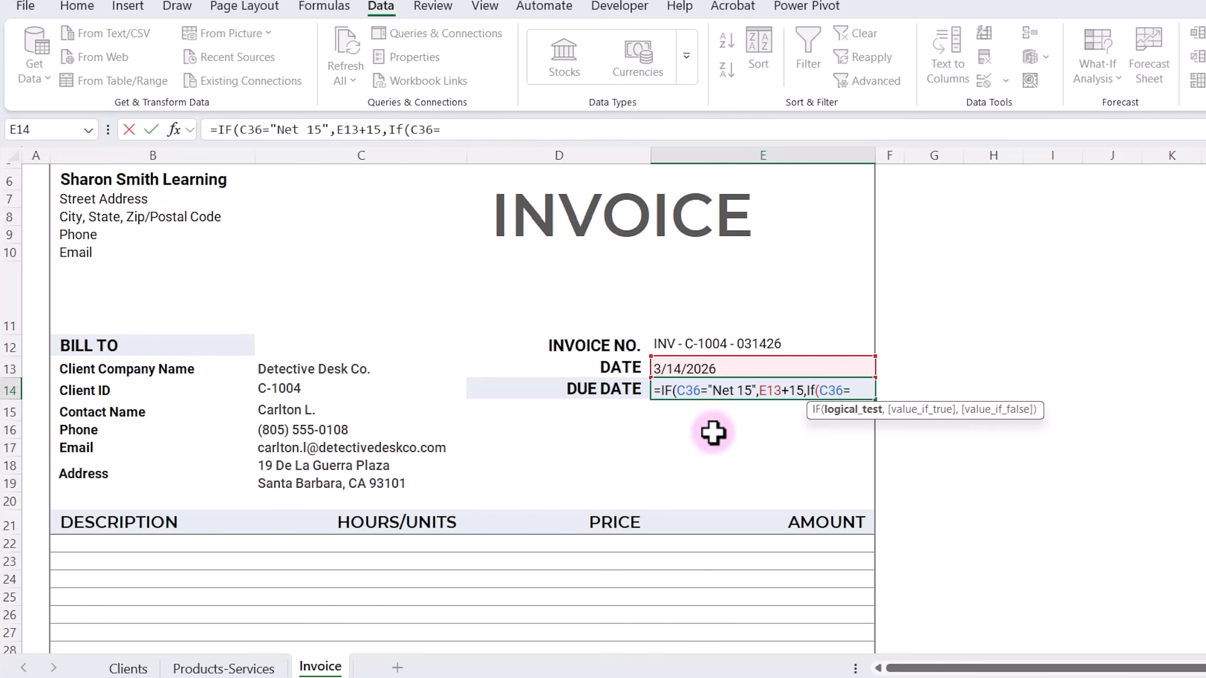
pyautogui.write('="Net')
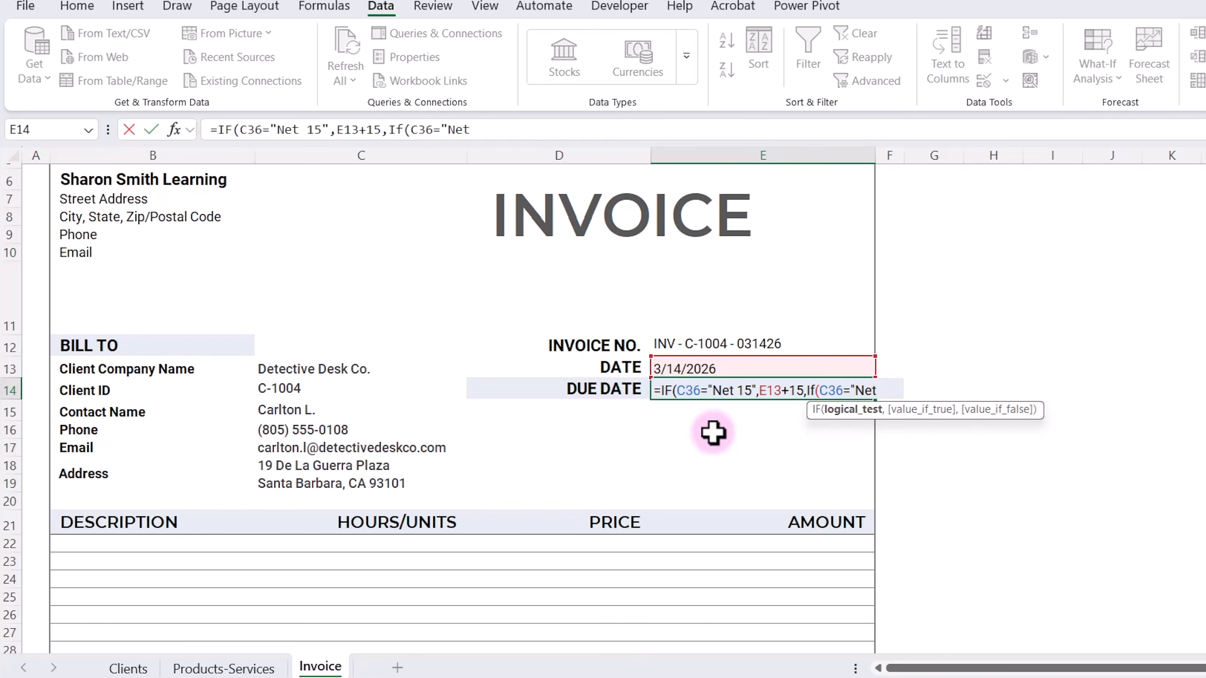
pyautogui.write(' 30",')
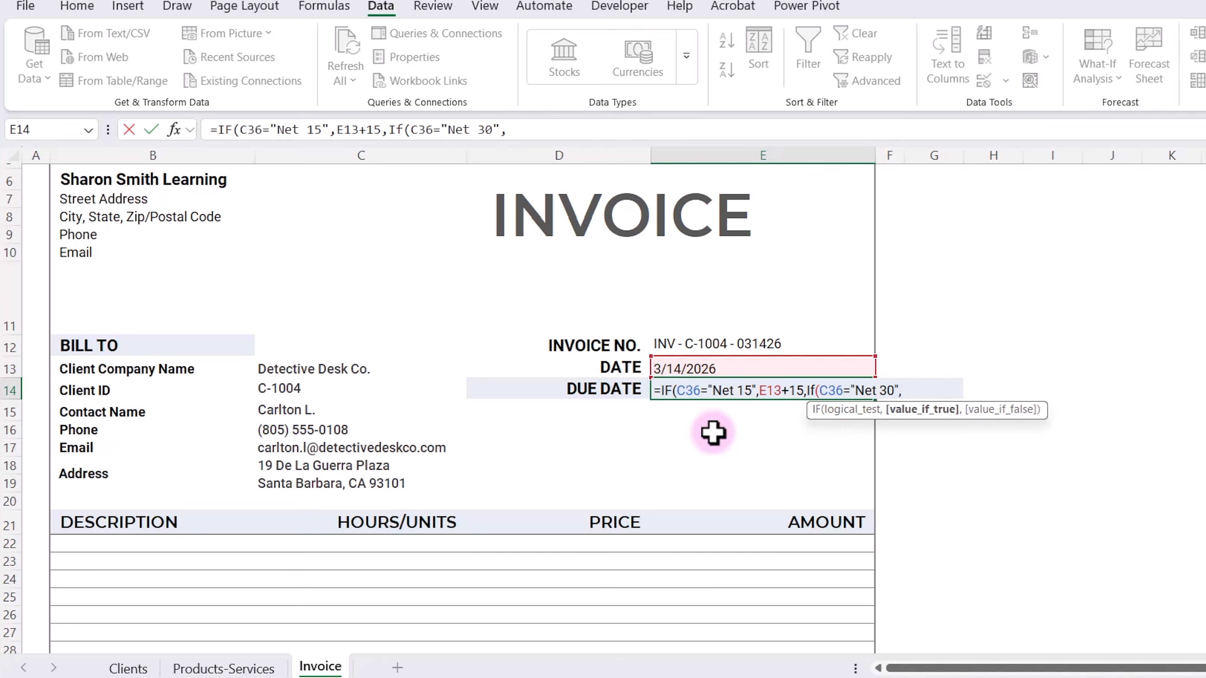
pyautogui.click(701, 364)
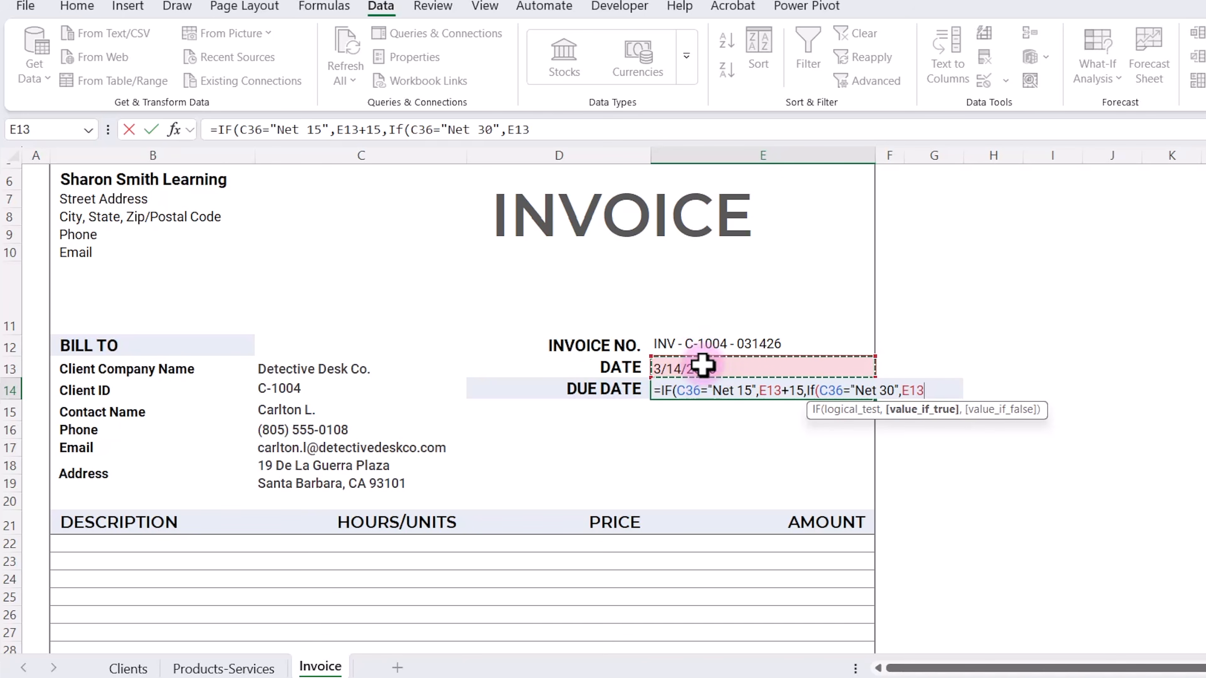
pyautogui.write('+')
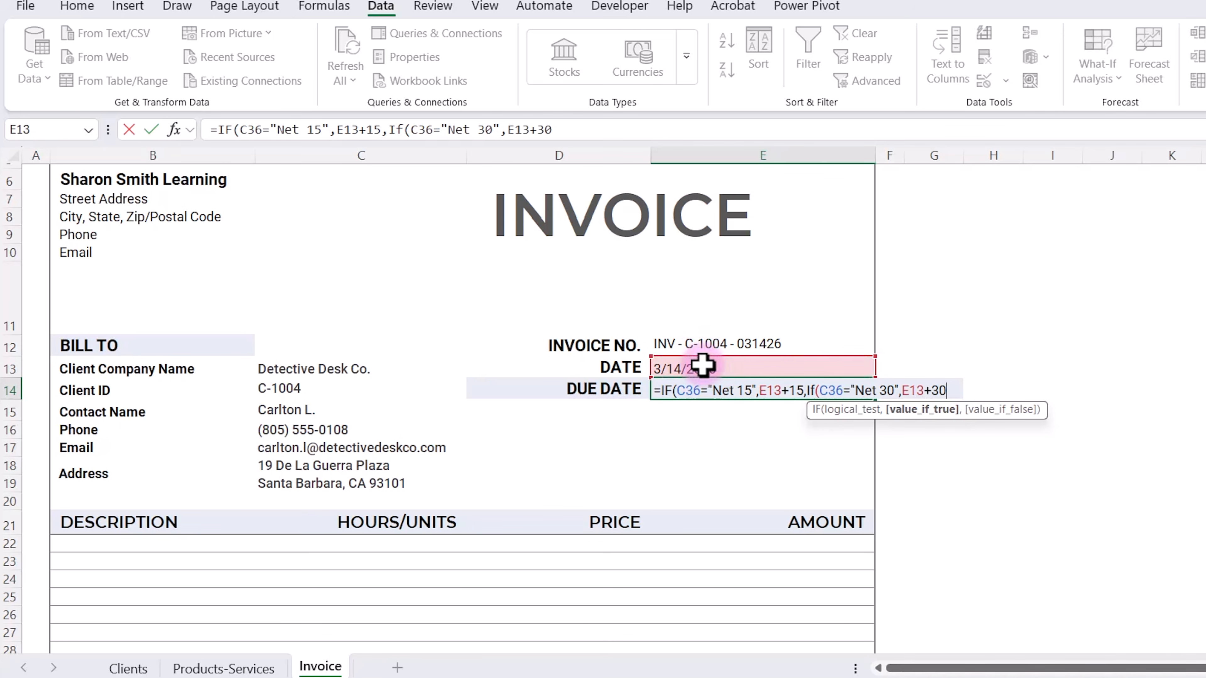
pyautogui.write('30,')
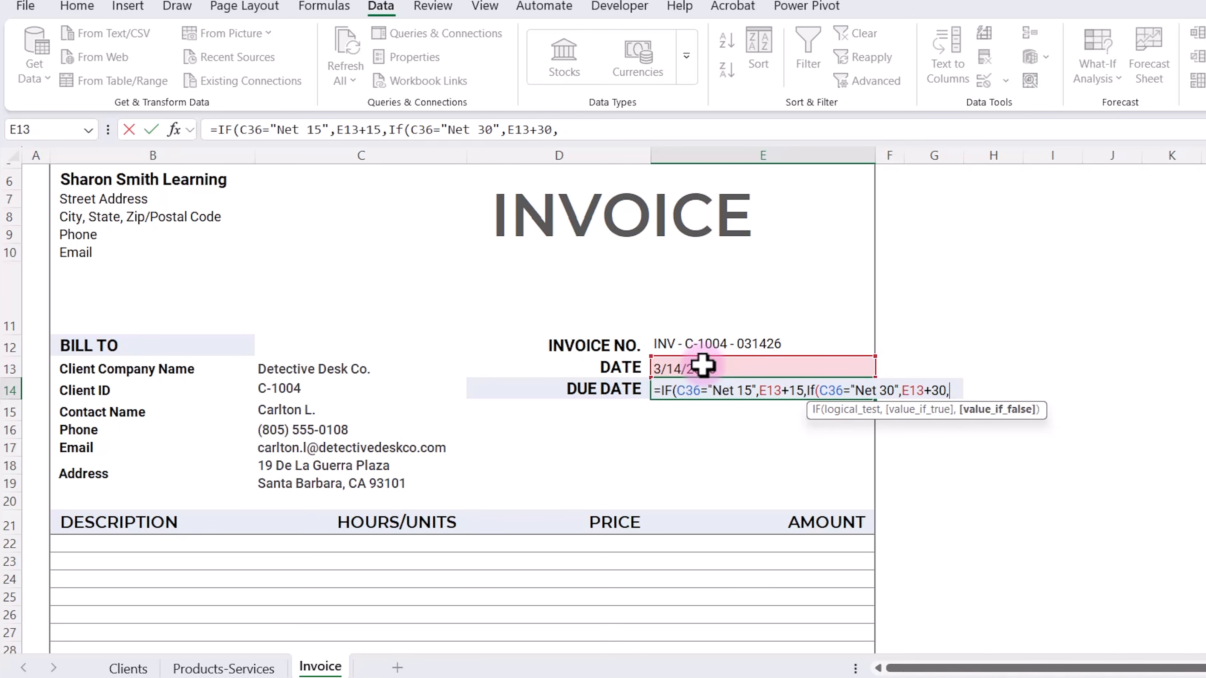
# Nest a third IF that returns "Due on receipt" when C36="Due on receipt", and complete the due date formula.
pyautogui.write('if')
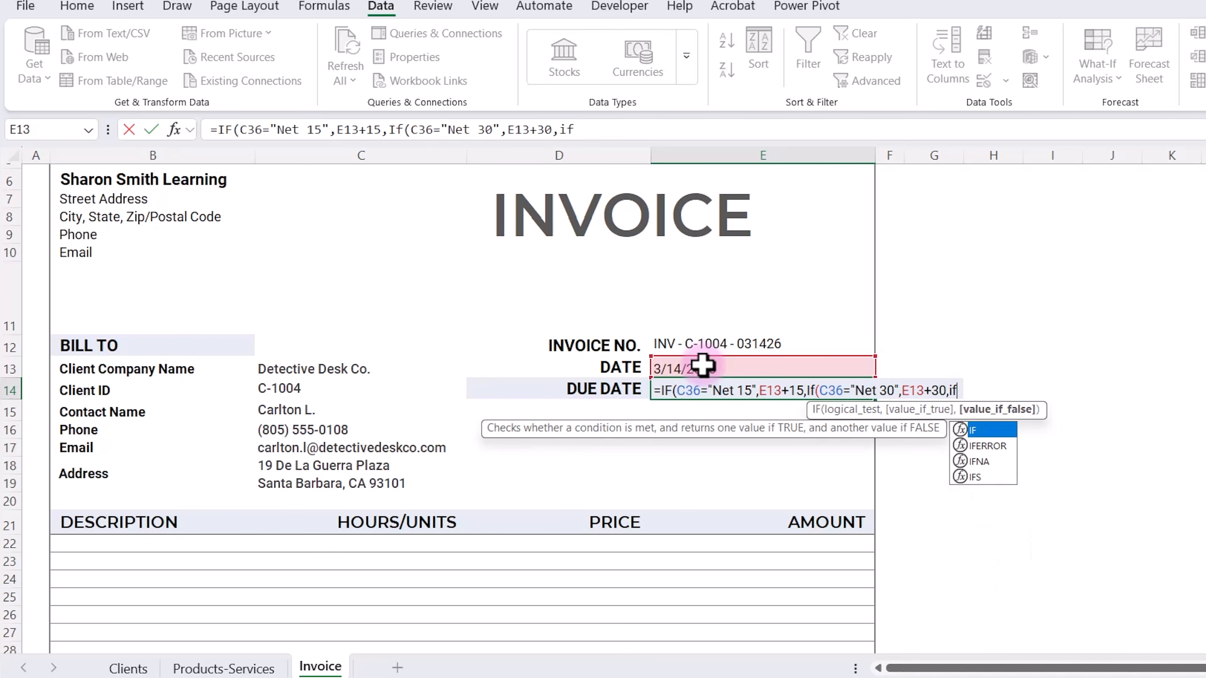
pyautogui.write('(C36="')
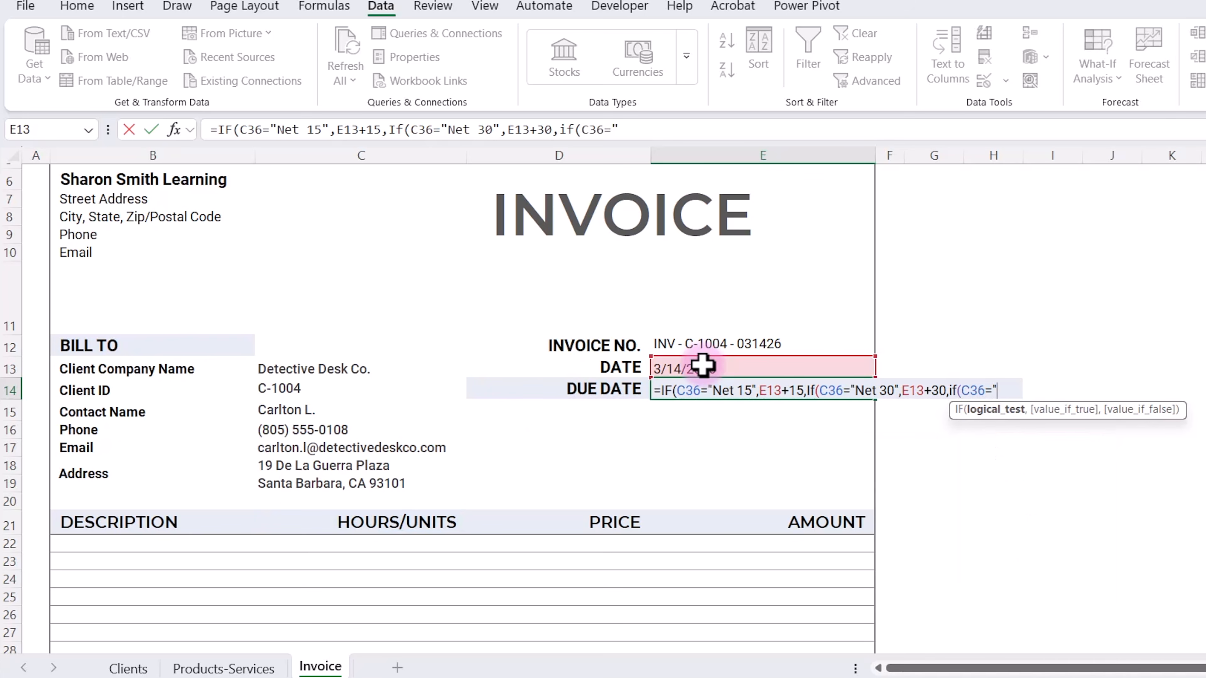
pyautogui.write('Due')
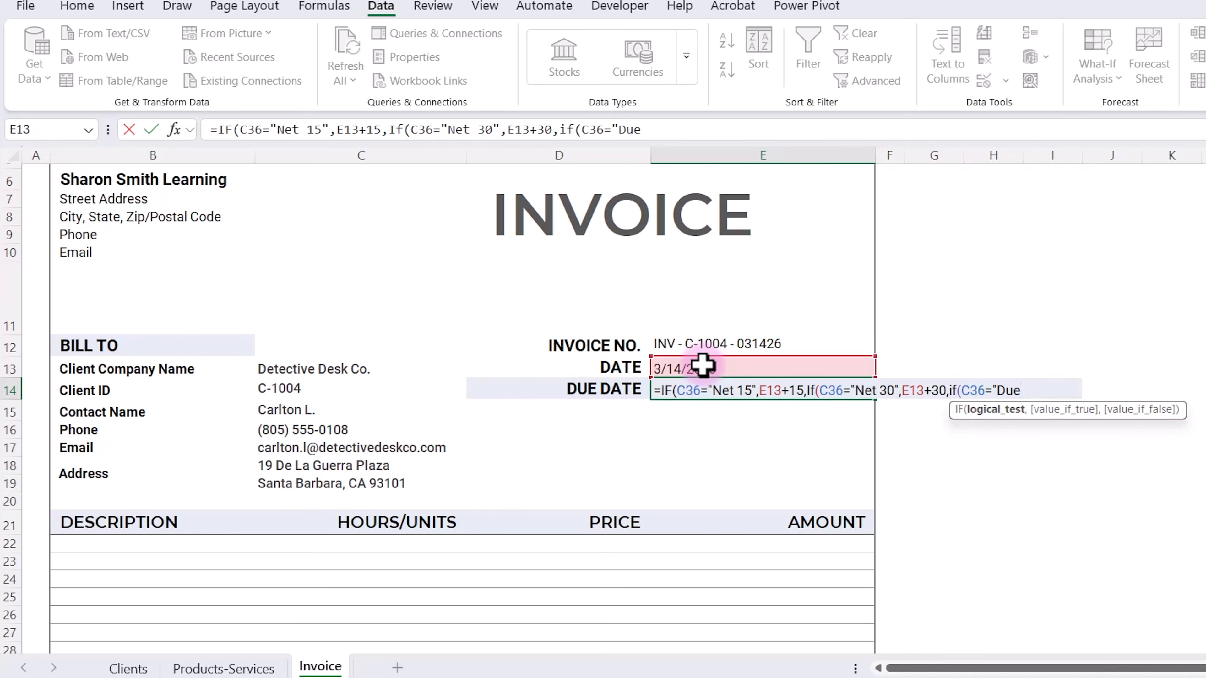
pyautogui.write(' on receipt","D')
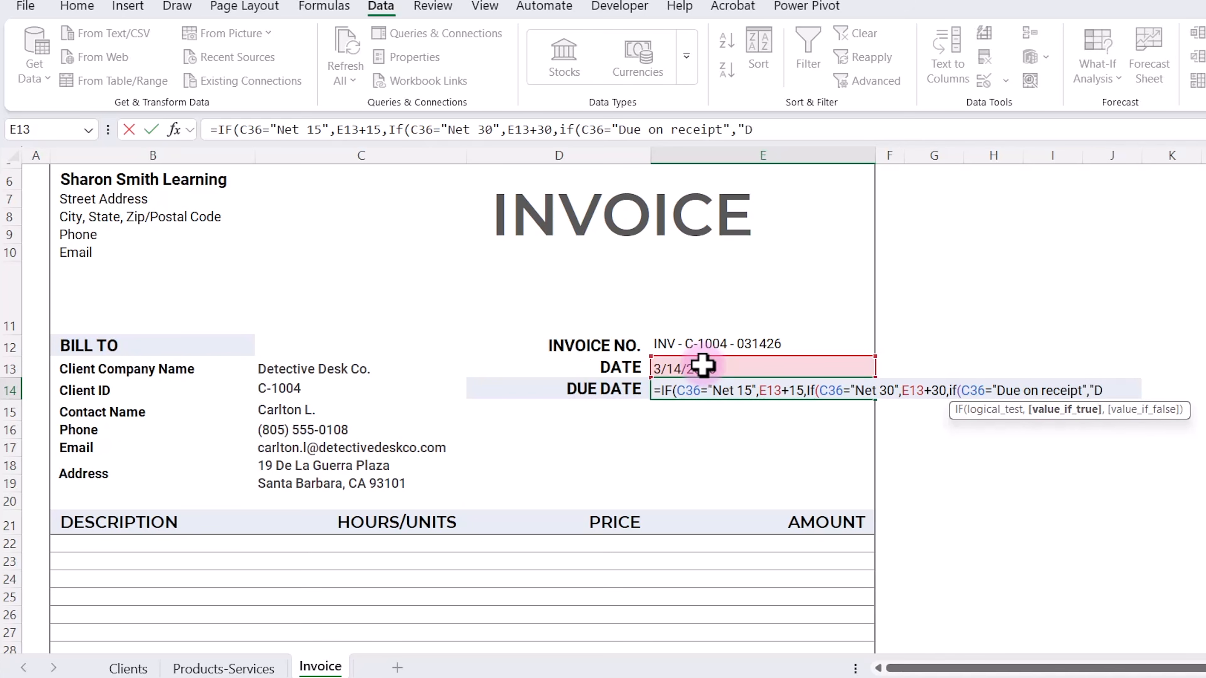
pyautogui.write('ue on receipt"')
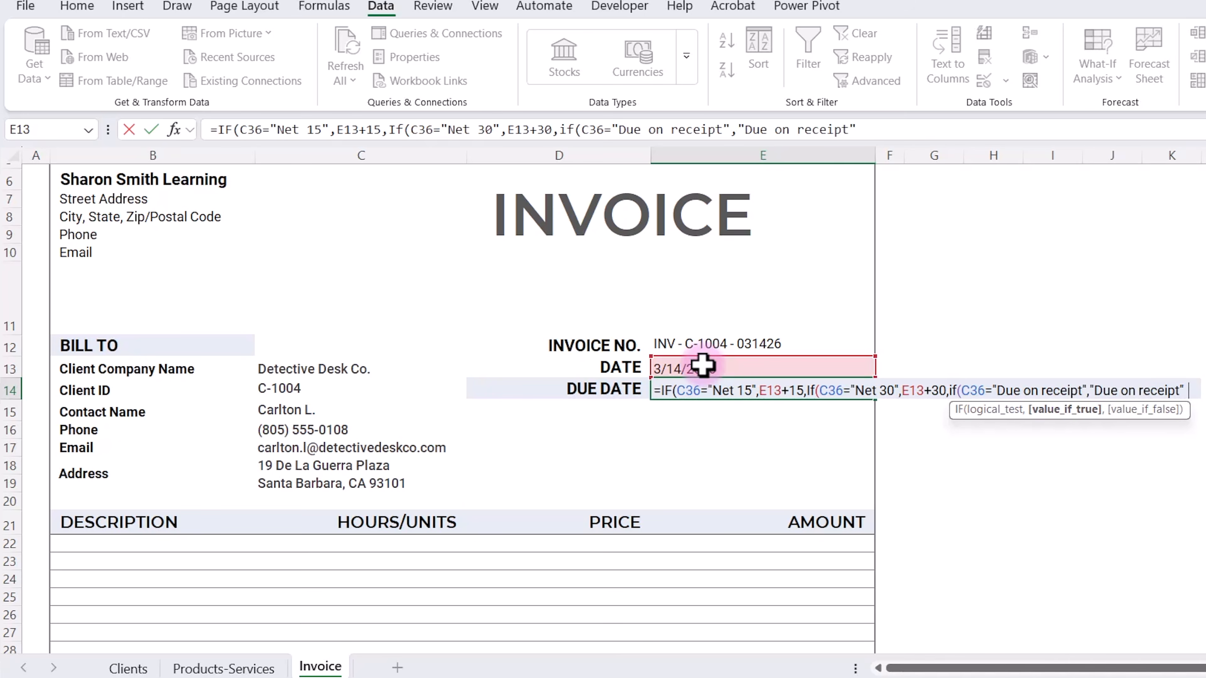
pyautogui.write(')))')
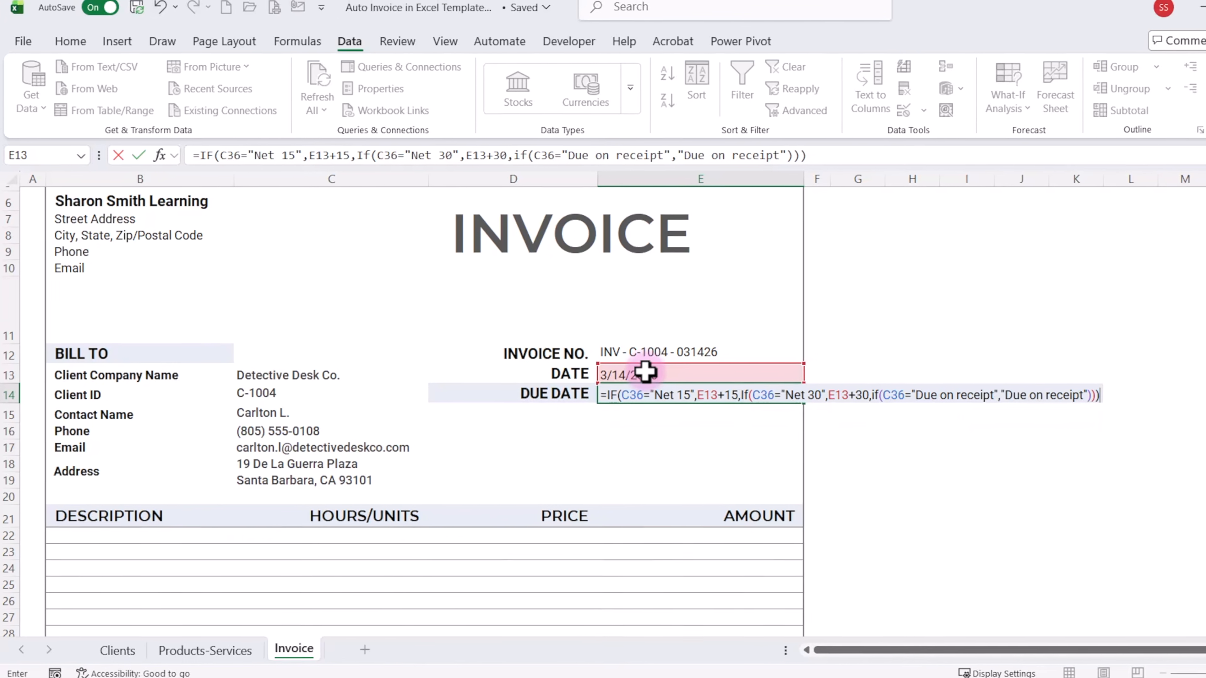
pyautogui.press('Return')
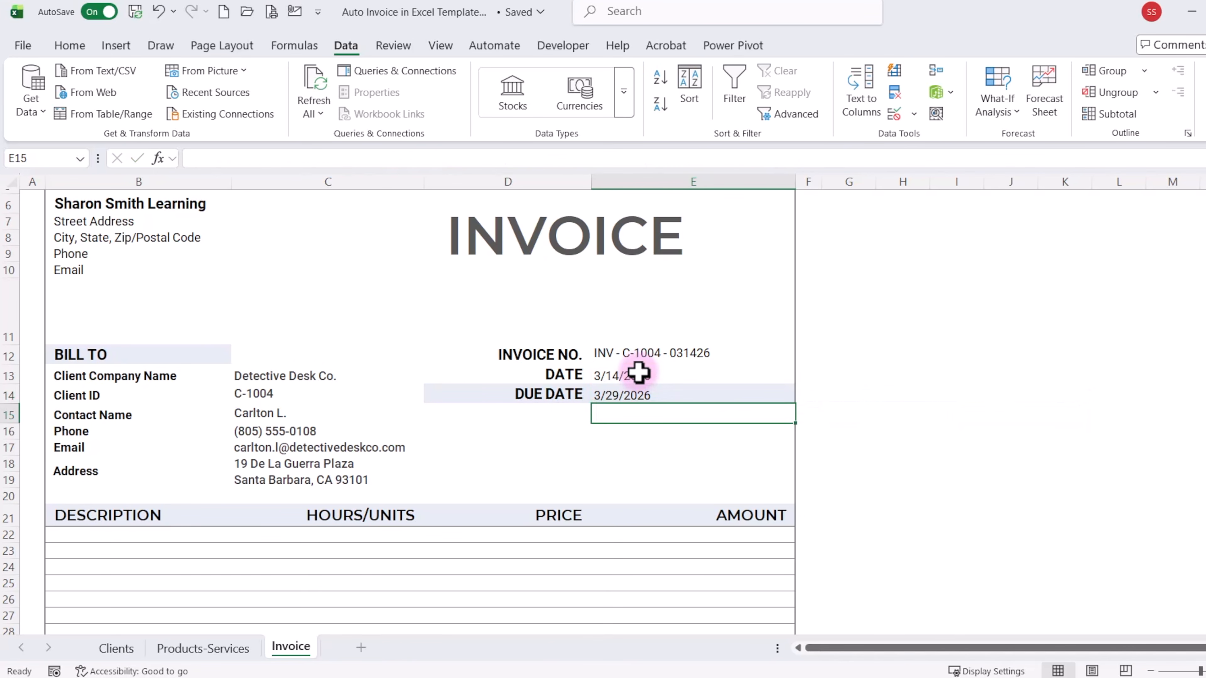
# Choose Santa Barbara Solutions as the client company in C13 and compare its terms with the due date.
pyautogui.click(356, 377)
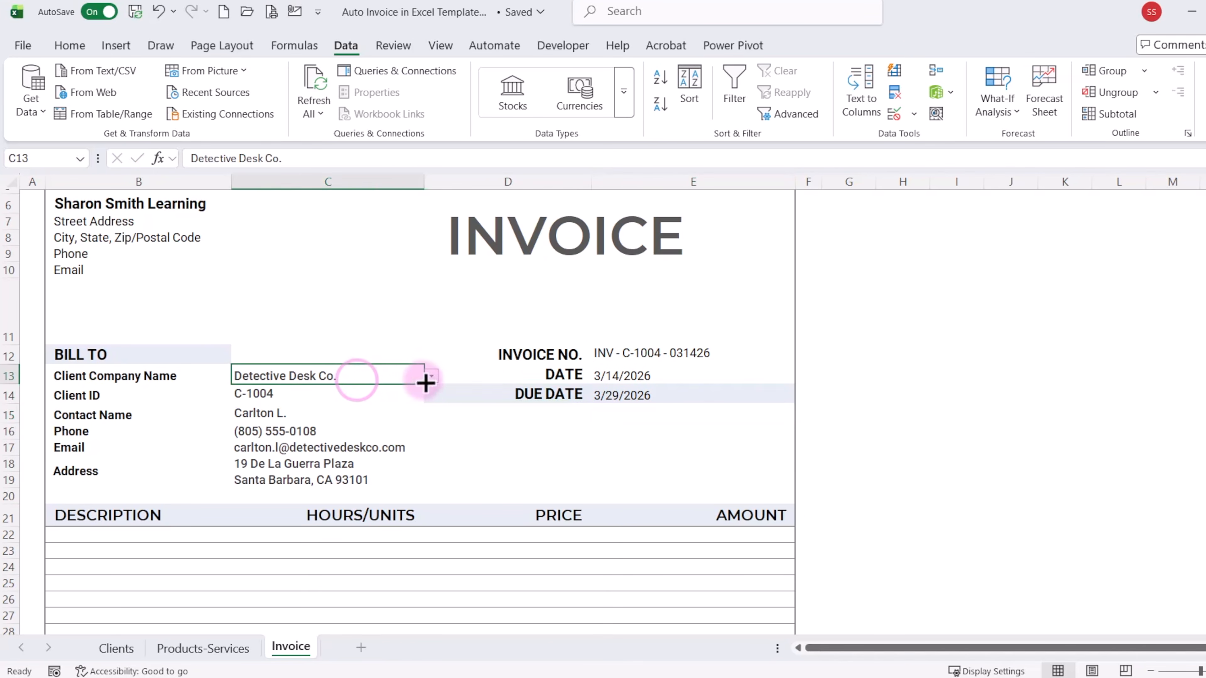
pyautogui.click(432, 375)
pyautogui.scroll(1, 385, 427)
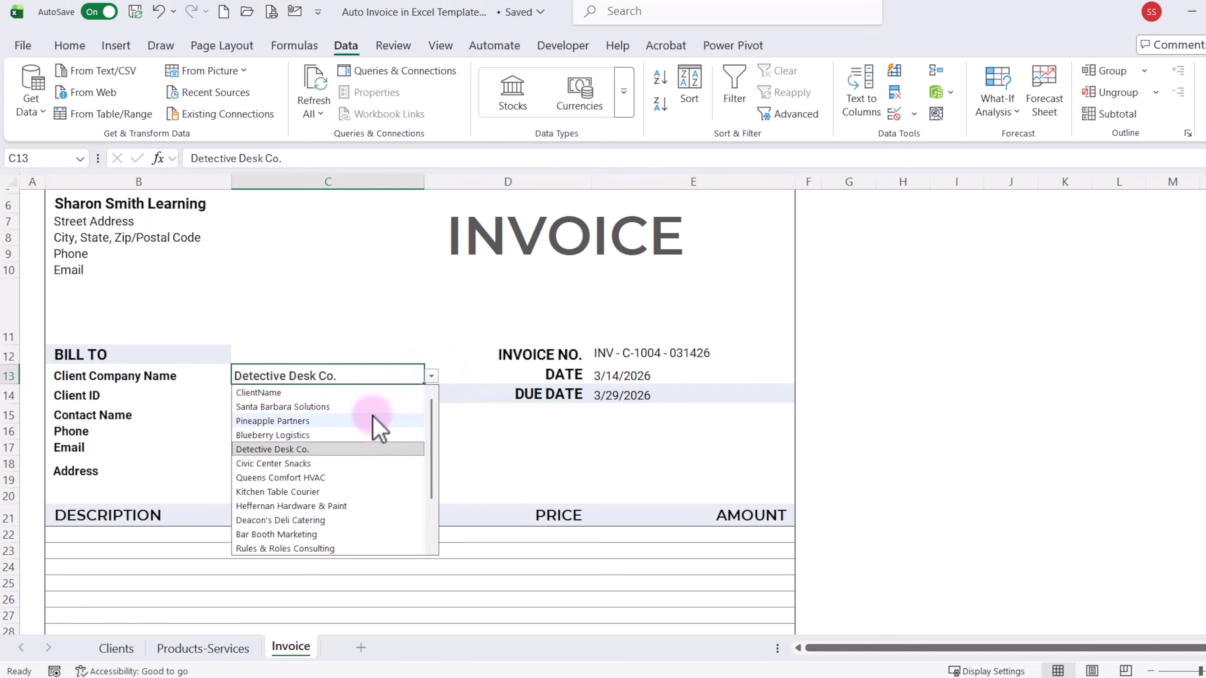
pyautogui.click(370, 411)
pyautogui.scroll(-3, 366, 479)
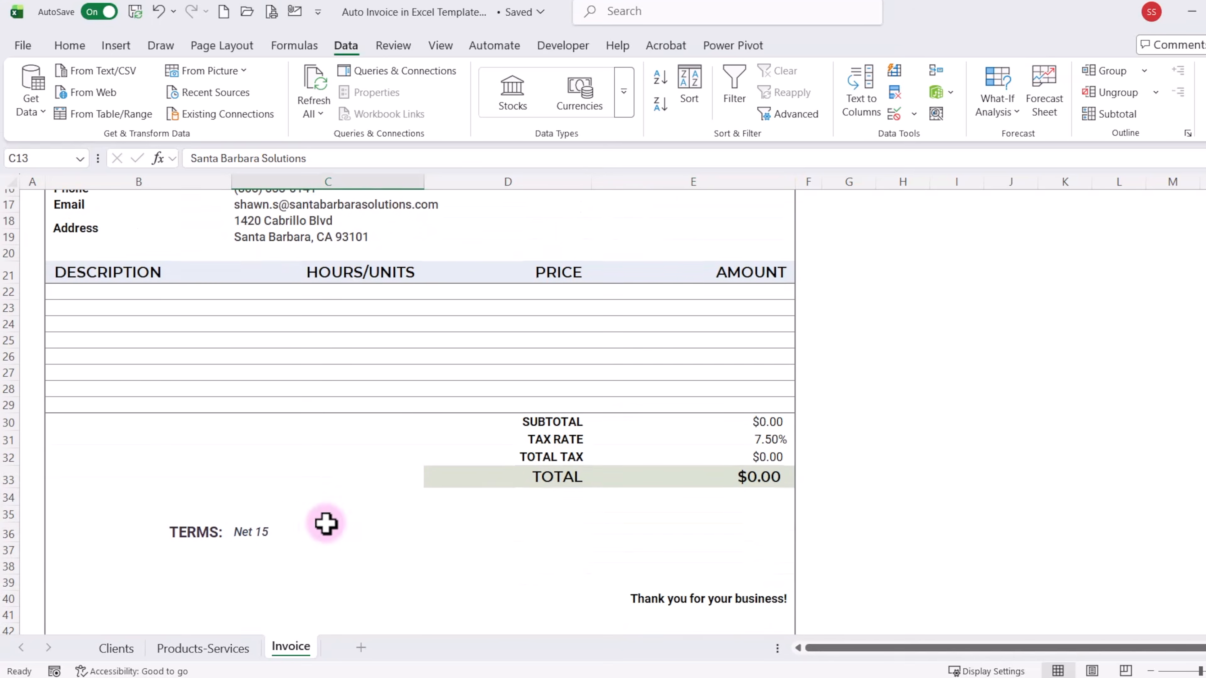
pyautogui.scroll(4, 294, 522)
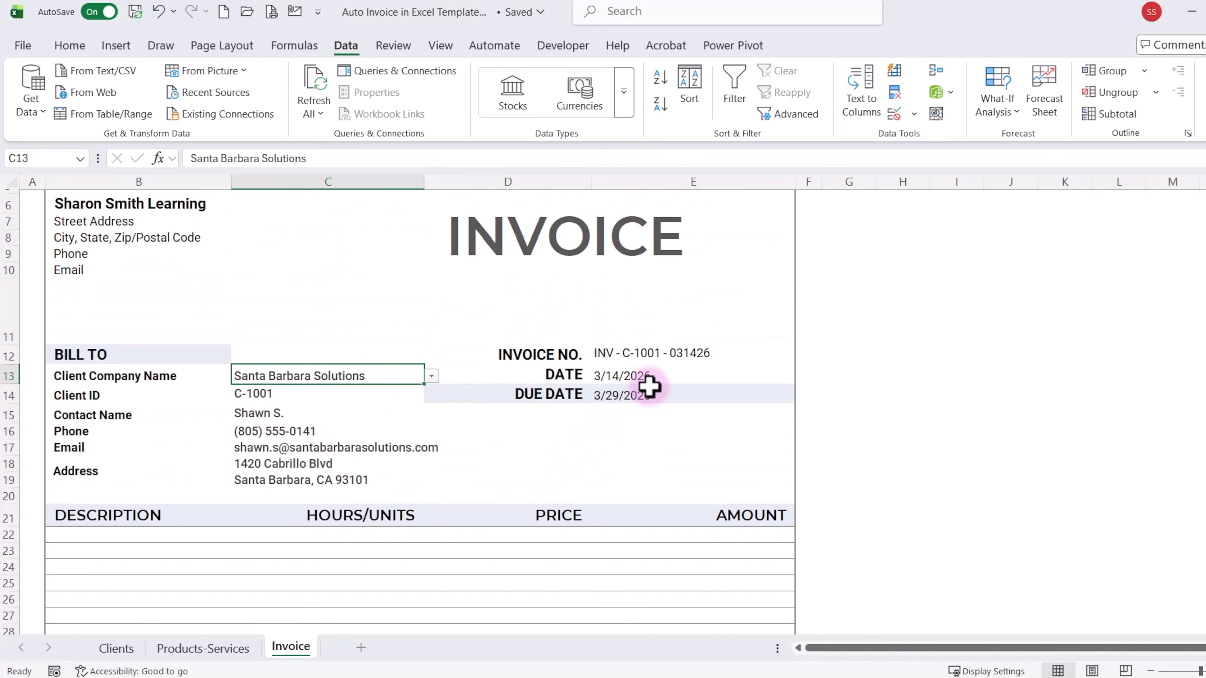
# Switch the client company in C13 to Pineapple Partners and check its terms against the due date.
pyautogui.click(431, 376)
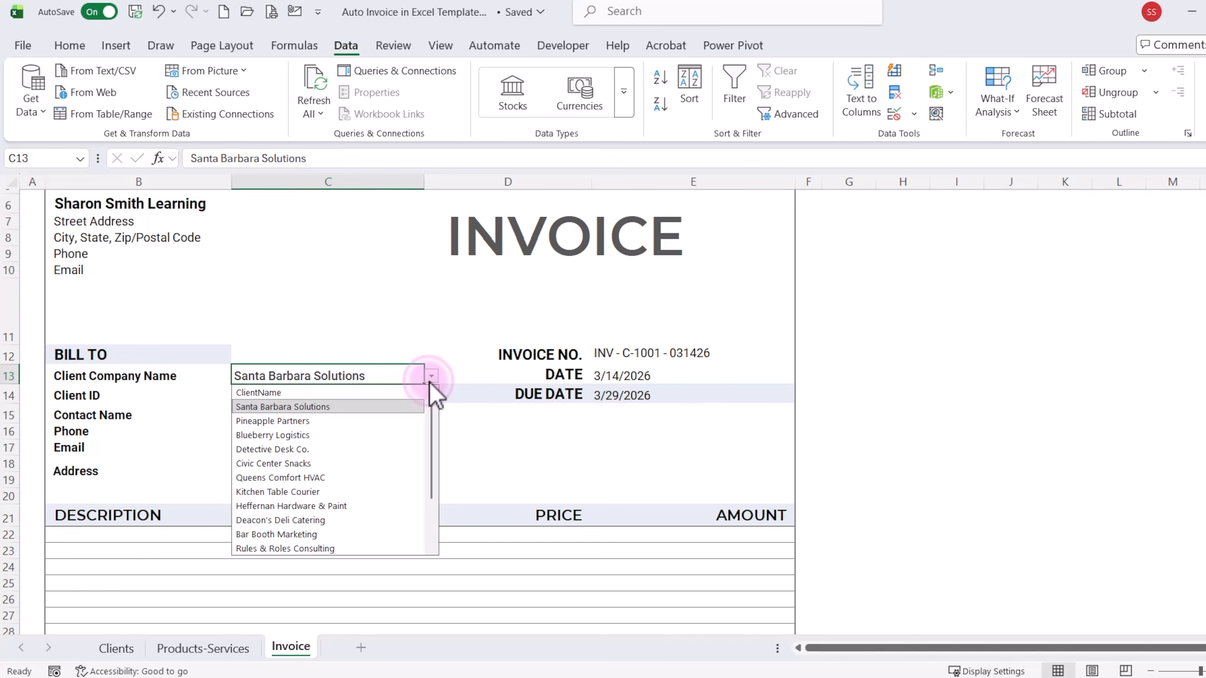
pyautogui.click(366, 421)
pyautogui.scroll(-3, 350, 500)
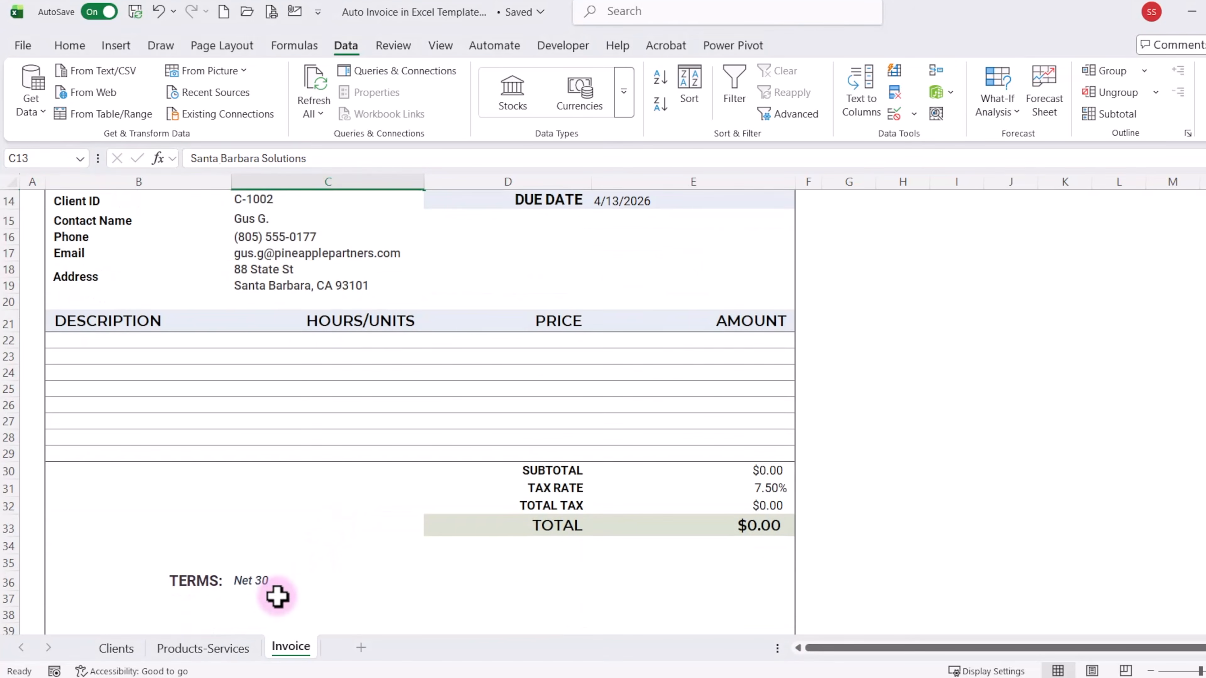
pyautogui.scroll(3, 573, 434)
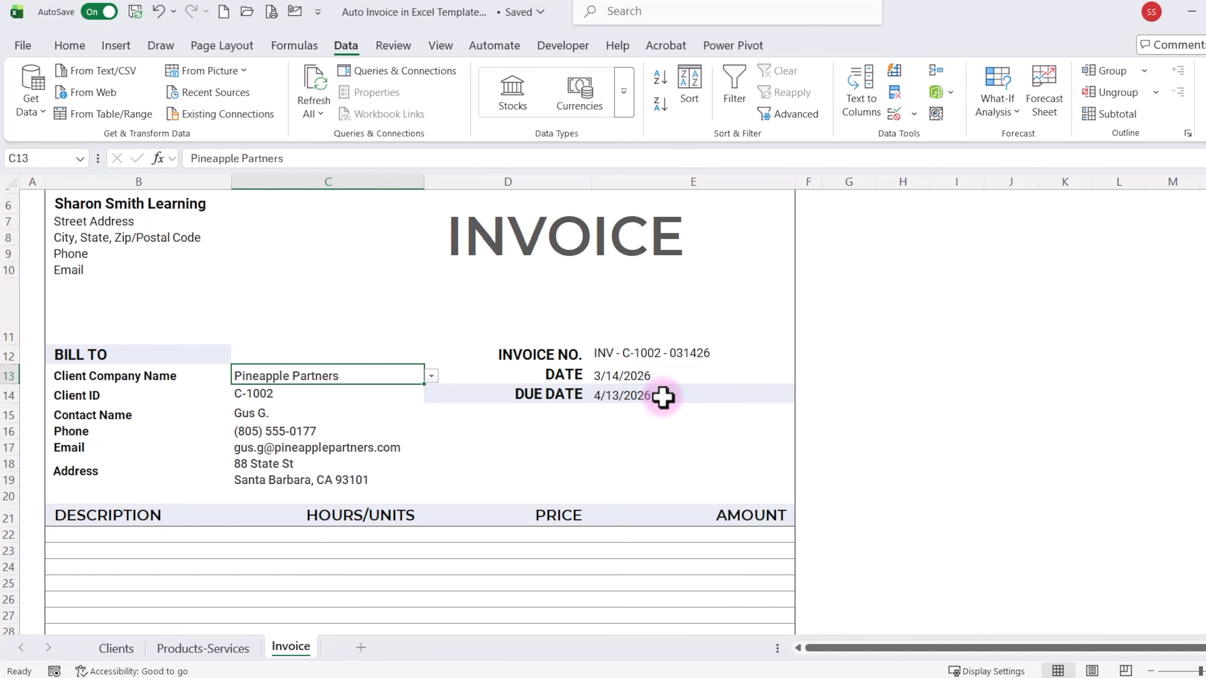
# Set the client company in C13 to Blueberry Logistics and check the DUE DATE cell E14.
pyautogui.click(431, 376)
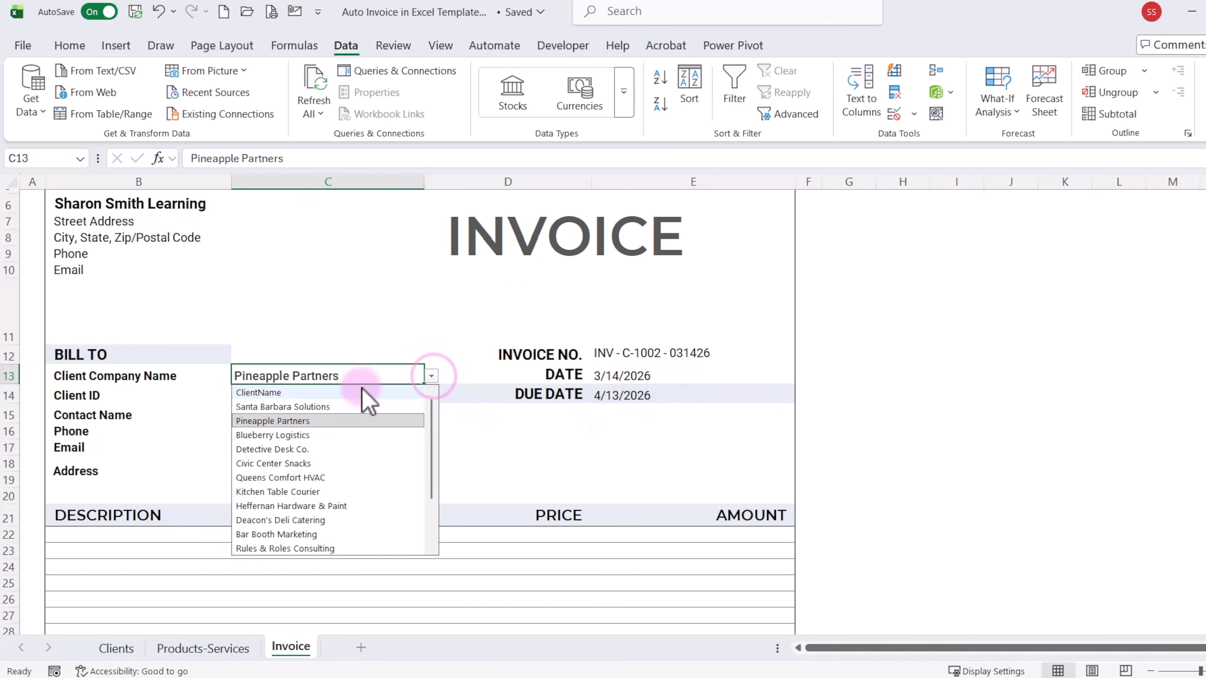
pyautogui.click(353, 435)
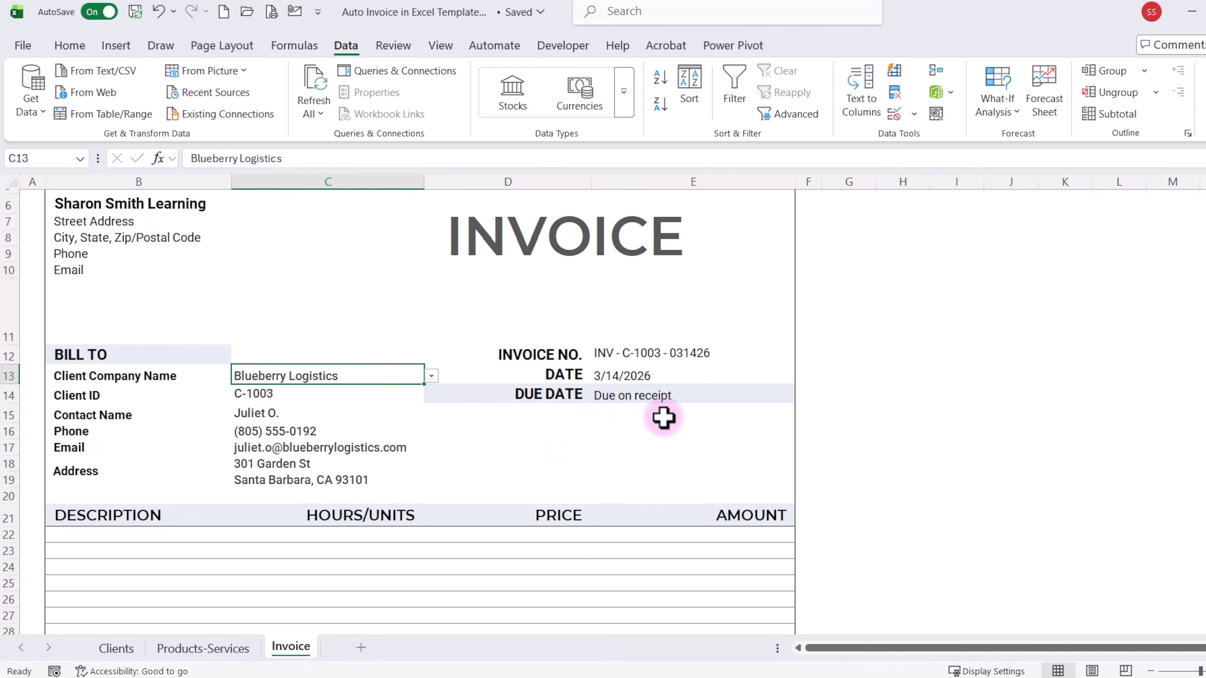
pyautogui.click(662, 398)
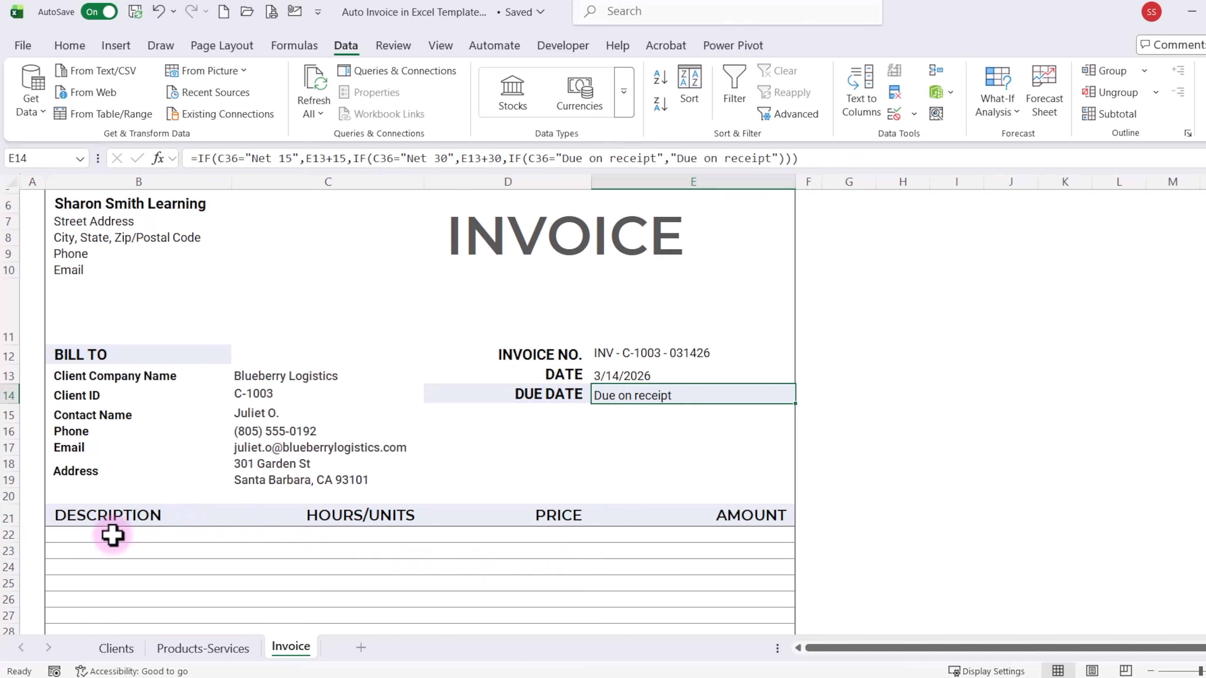
# Add list data validation with an in-cell dropdown to DESCRIPTION cell B22, using 'Products-Services'!$B:$B as the source.
pyautogui.click(112, 535)
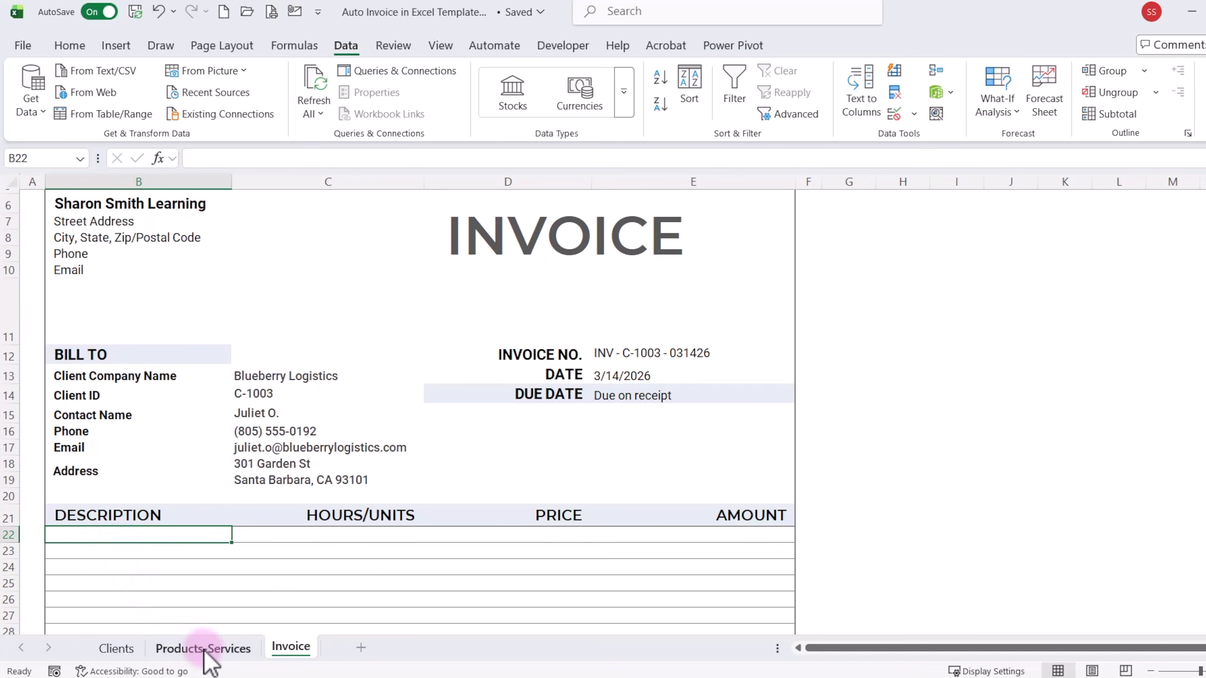
pyautogui.click(212, 650)
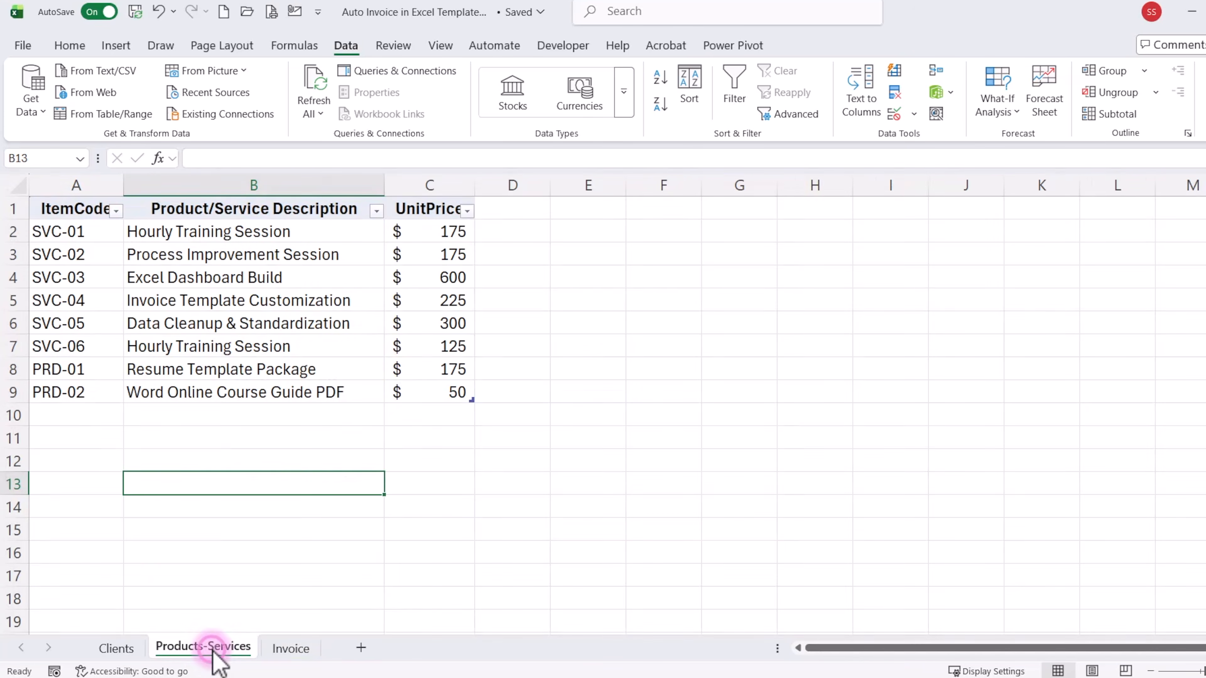
pyautogui.click(290, 649)
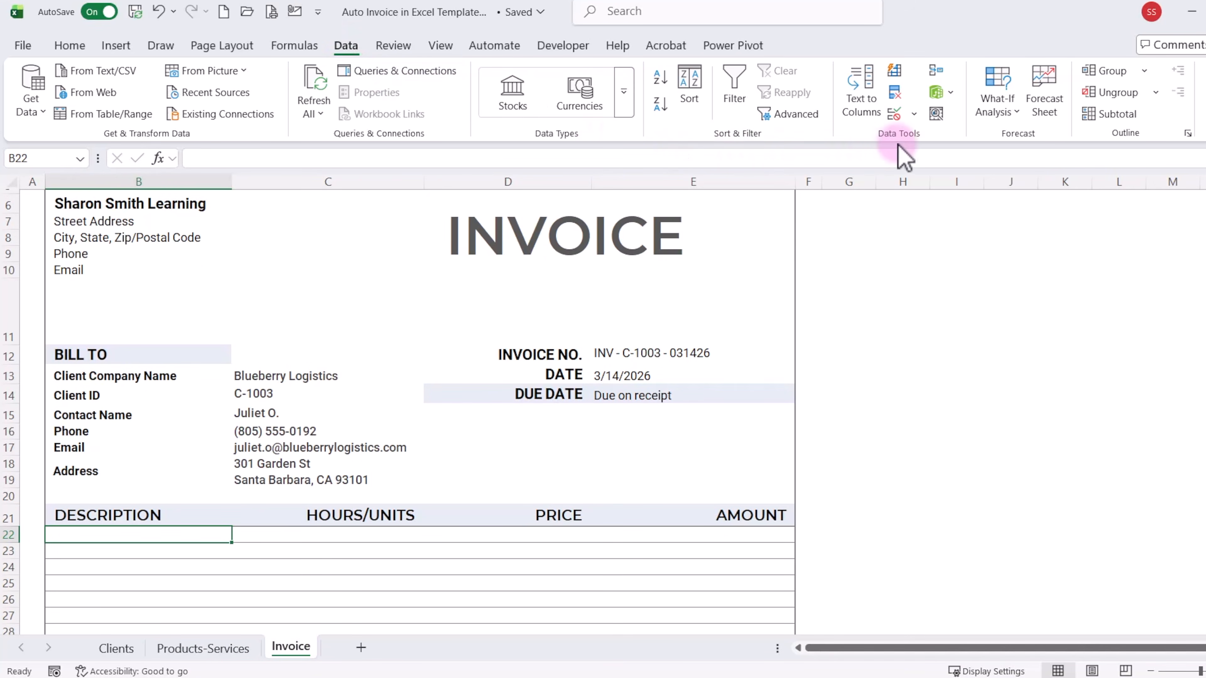
pyautogui.click(913, 115)
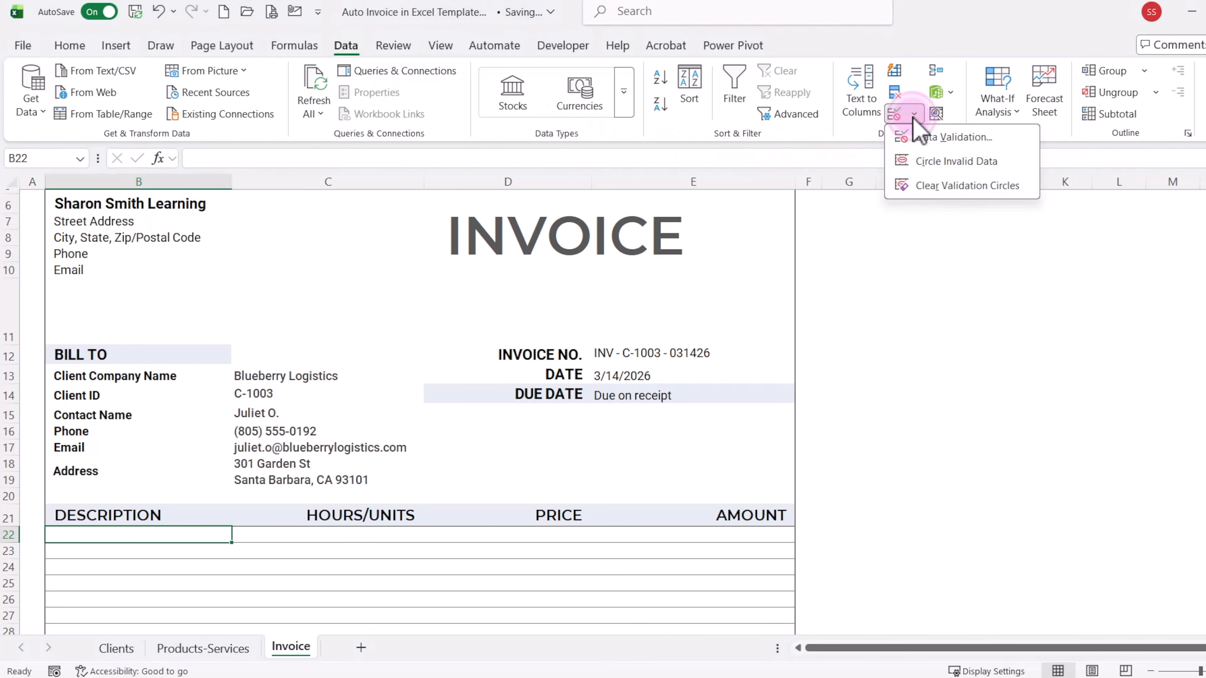
pyautogui.click(932, 135)
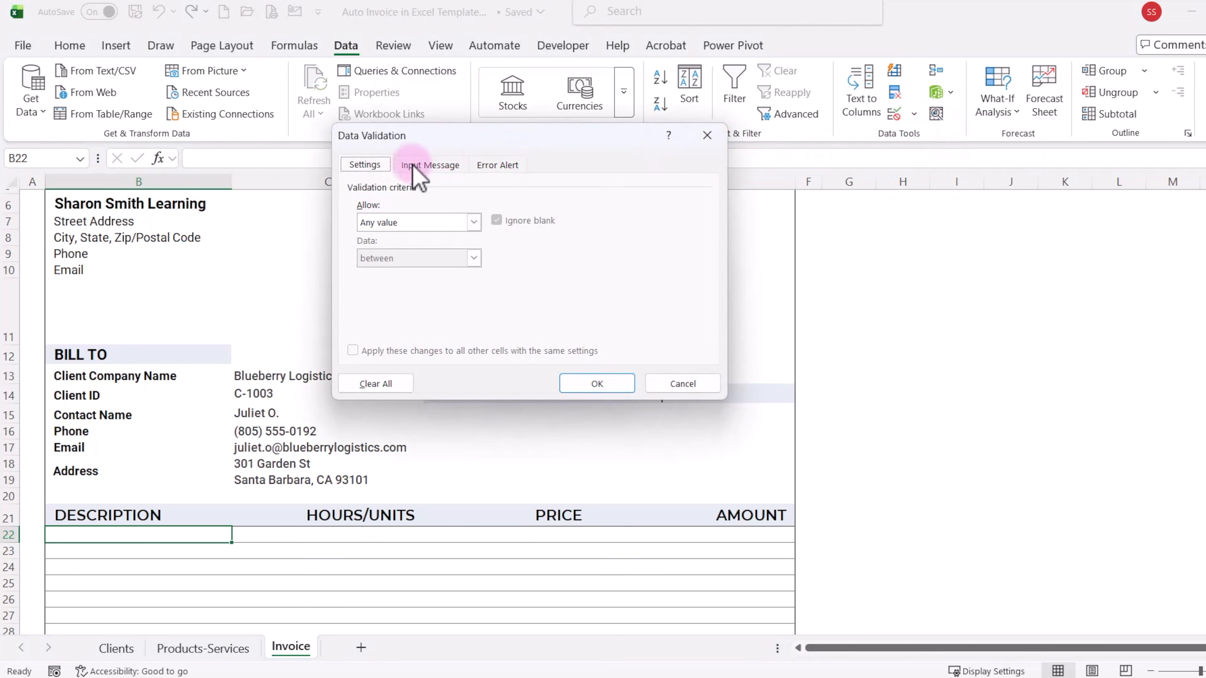
pyautogui.click(473, 221)
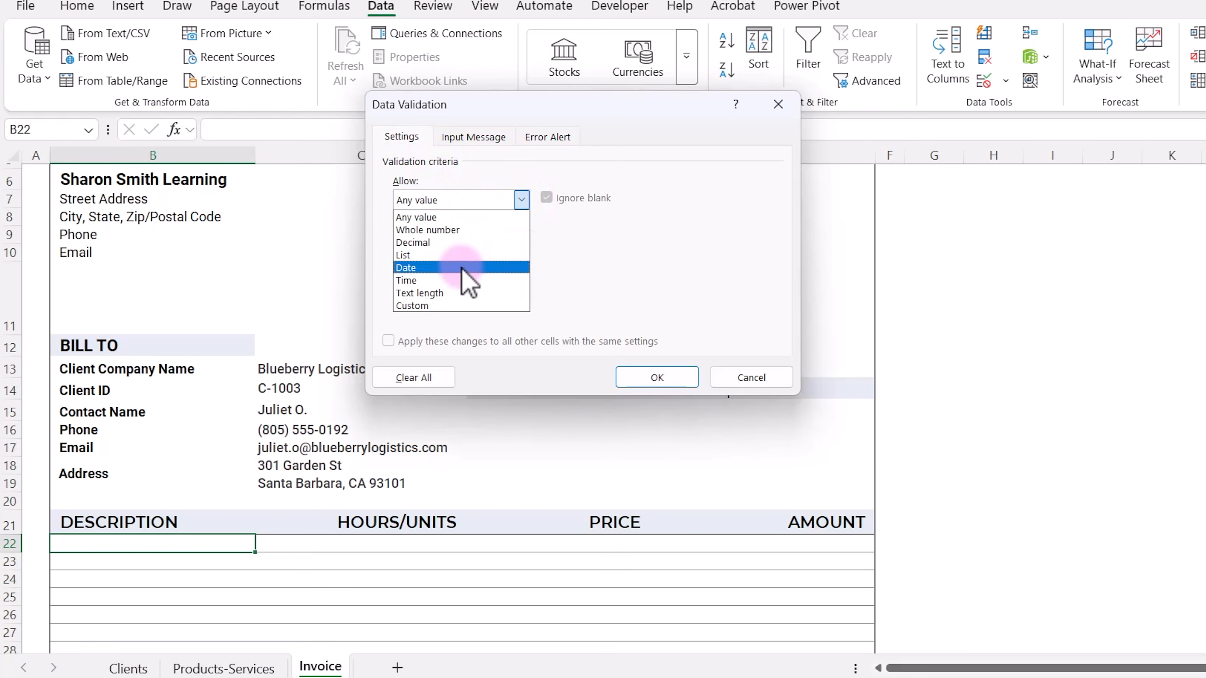
pyautogui.click(463, 257)
pyautogui.click(447, 278)
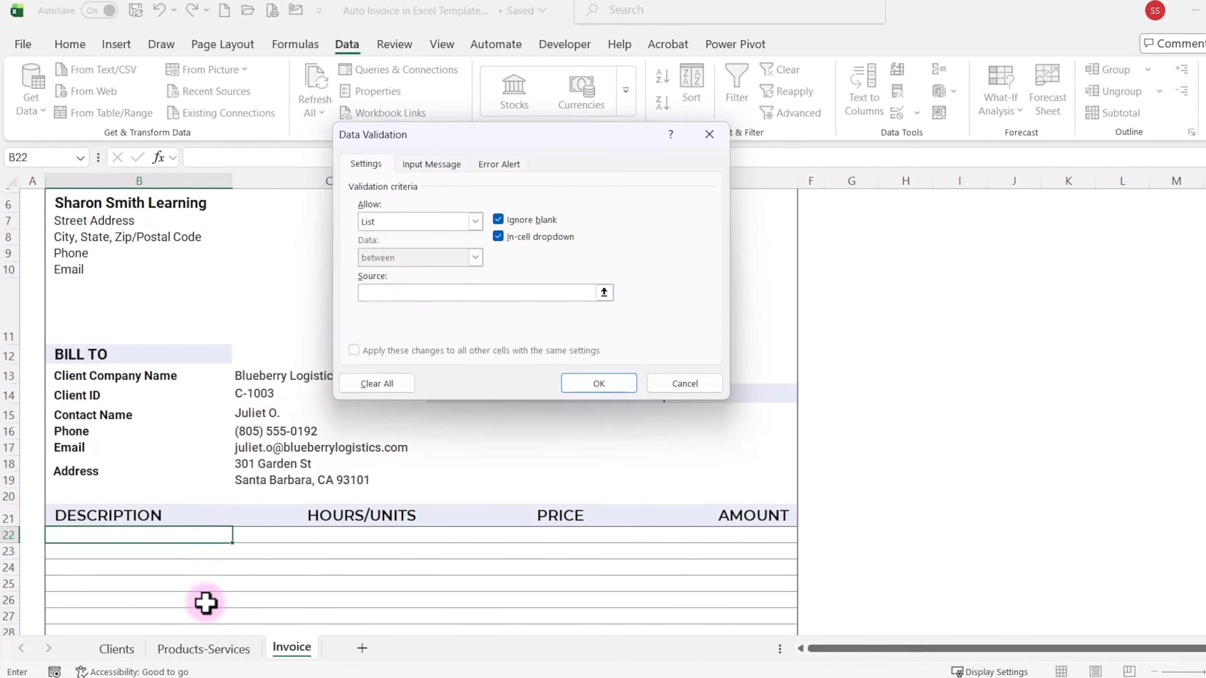
pyautogui.click(210, 651)
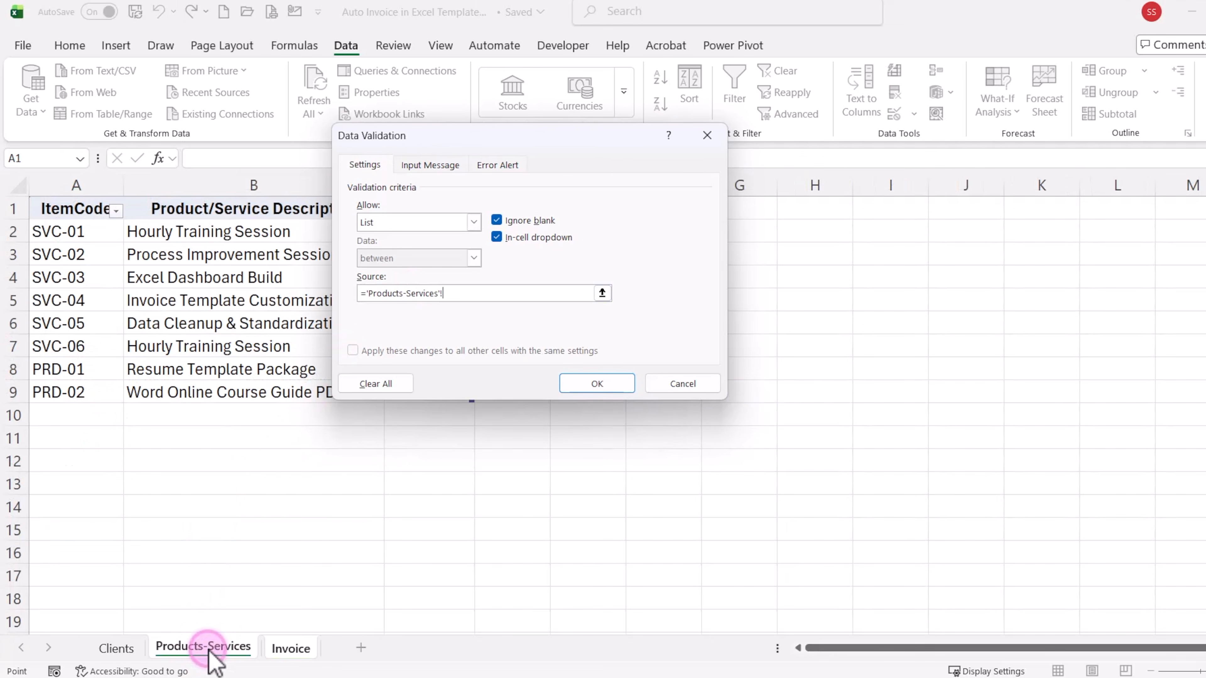
pyautogui.click(251, 180)
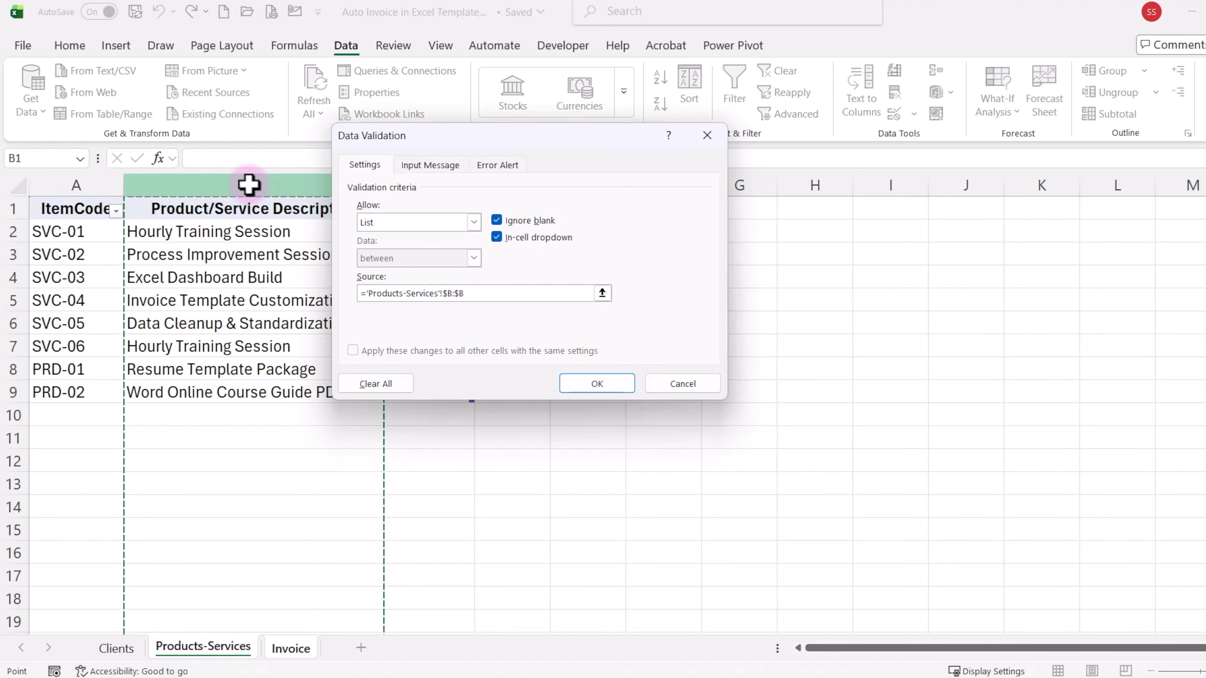
pyautogui.click(597, 387)
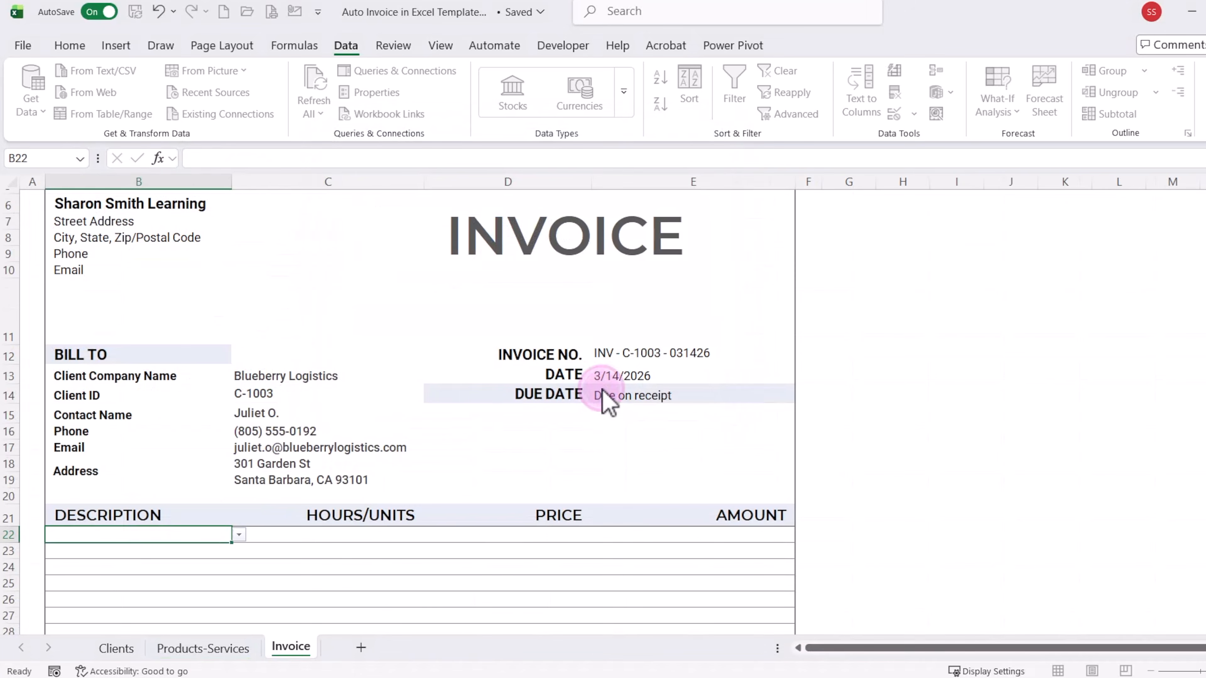
# Copy the B22 dropdown down to B23:B29 and check the choices offered in B25.
pyautogui.scroll(-2, 166, 546)
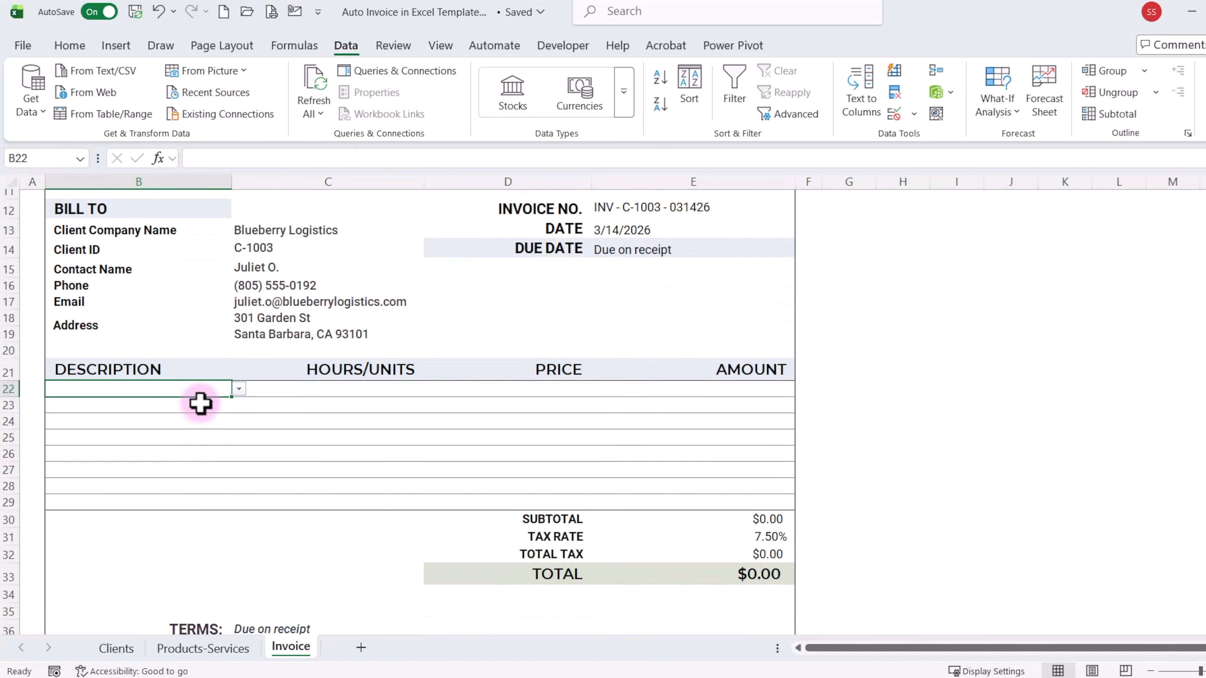
pyautogui.hotkey('ctrl', 'c')
pyautogui.moveTo(199, 403); pyautogui.dragTo(194, 497)
pyautogui.hotkey('ctrl', 'v')
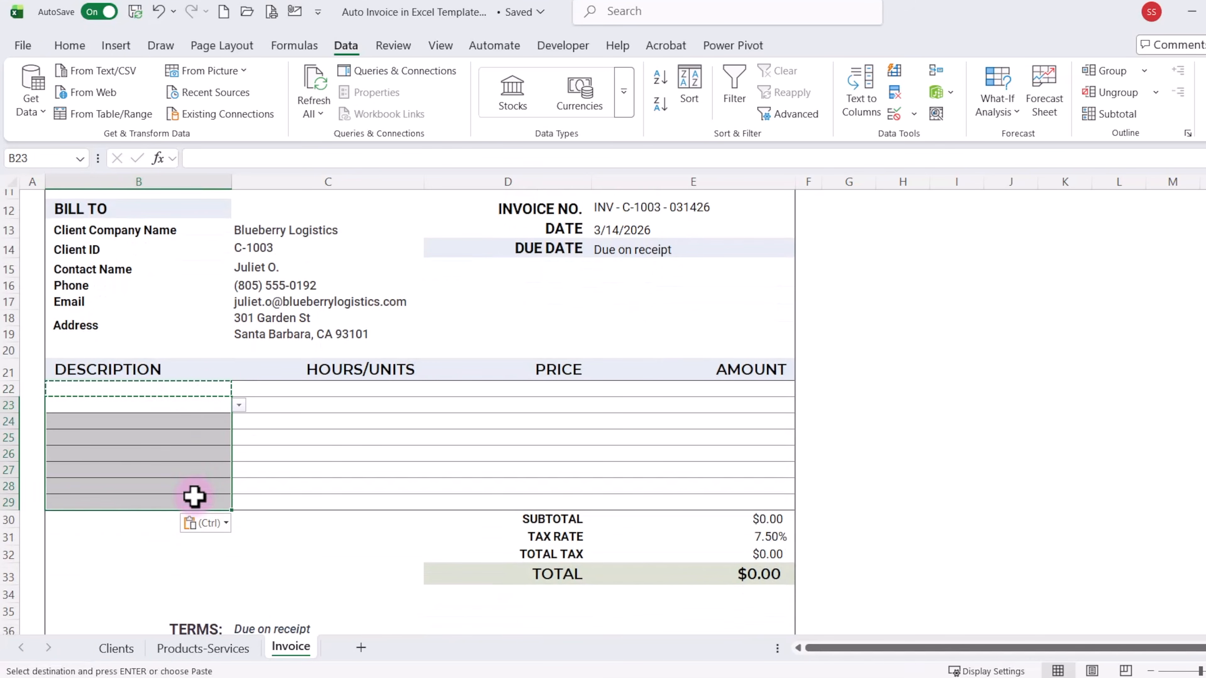
pyautogui.click(206, 407)
pyautogui.click(194, 422)
pyautogui.click(190, 439)
pyautogui.click(235, 439)
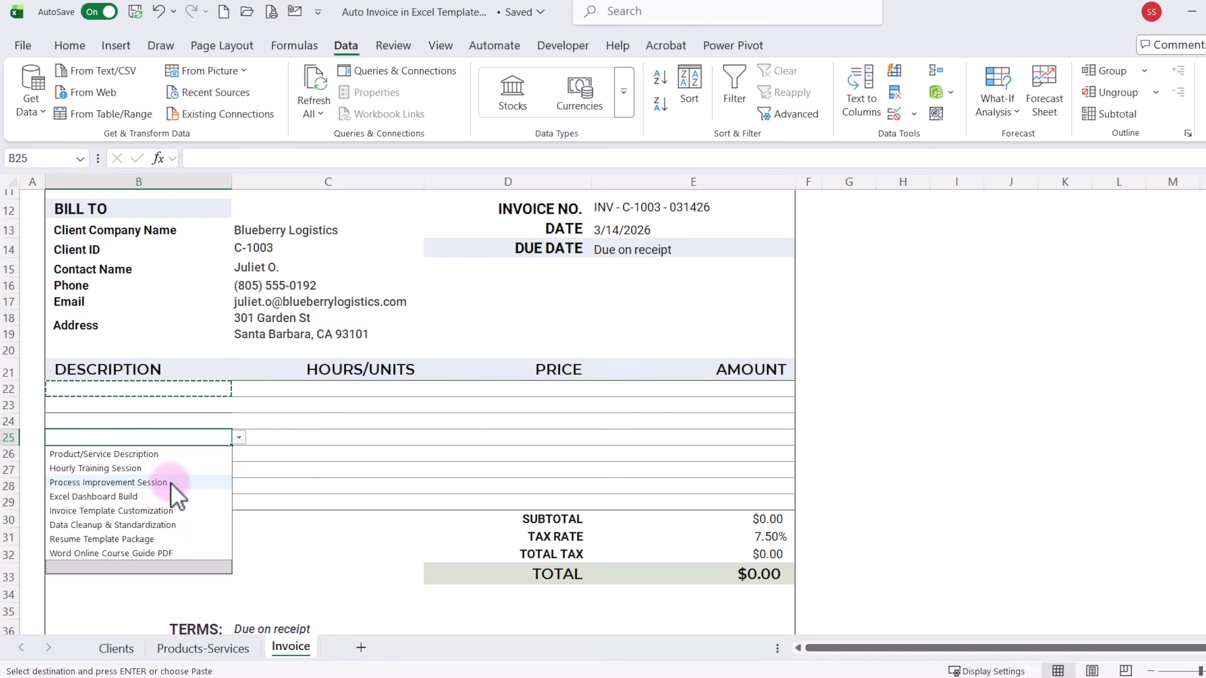
pyautogui.click(180, 393)
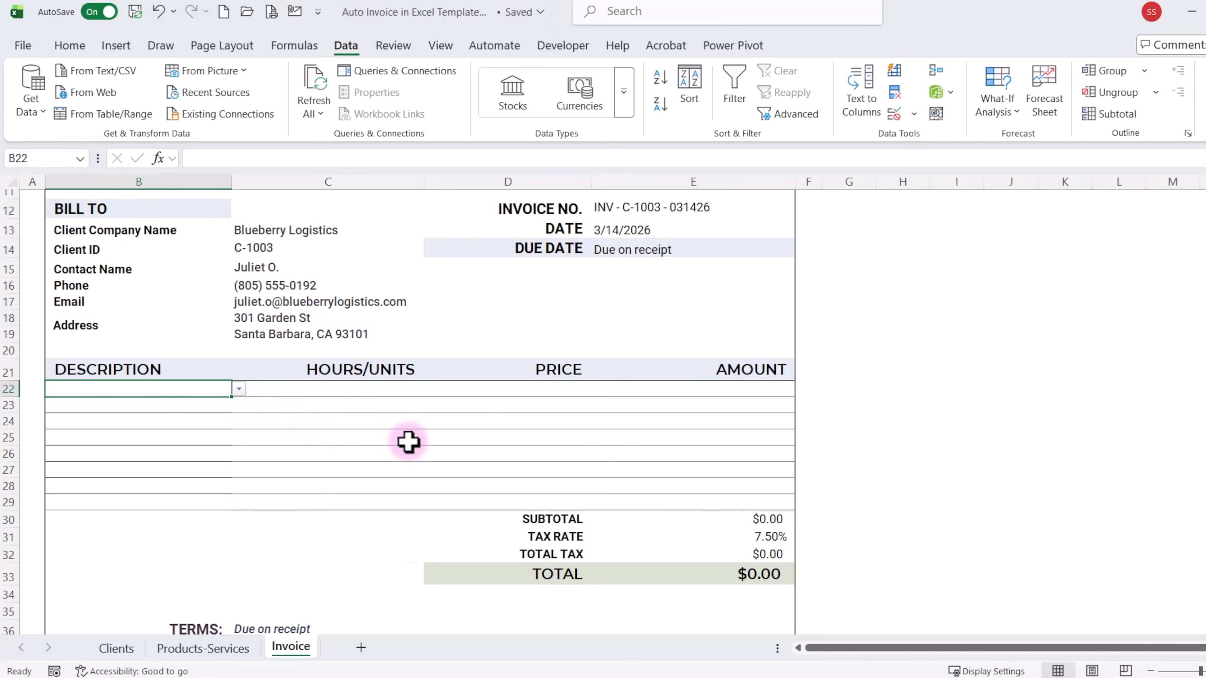
# Enter =XLOOKUP(B22,'Products-Services'!B:B,'Products-Services'!C:C) in the first PRICE cell D22.
pyautogui.click(558, 389)
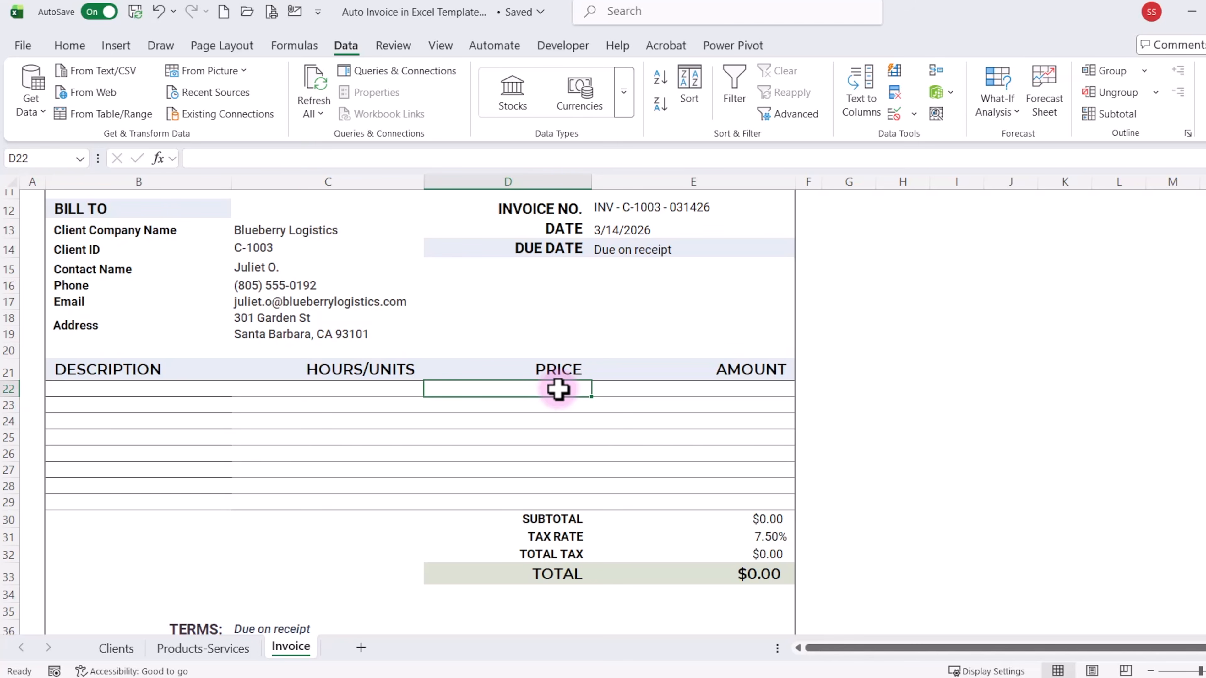
pyautogui.click(227, 158)
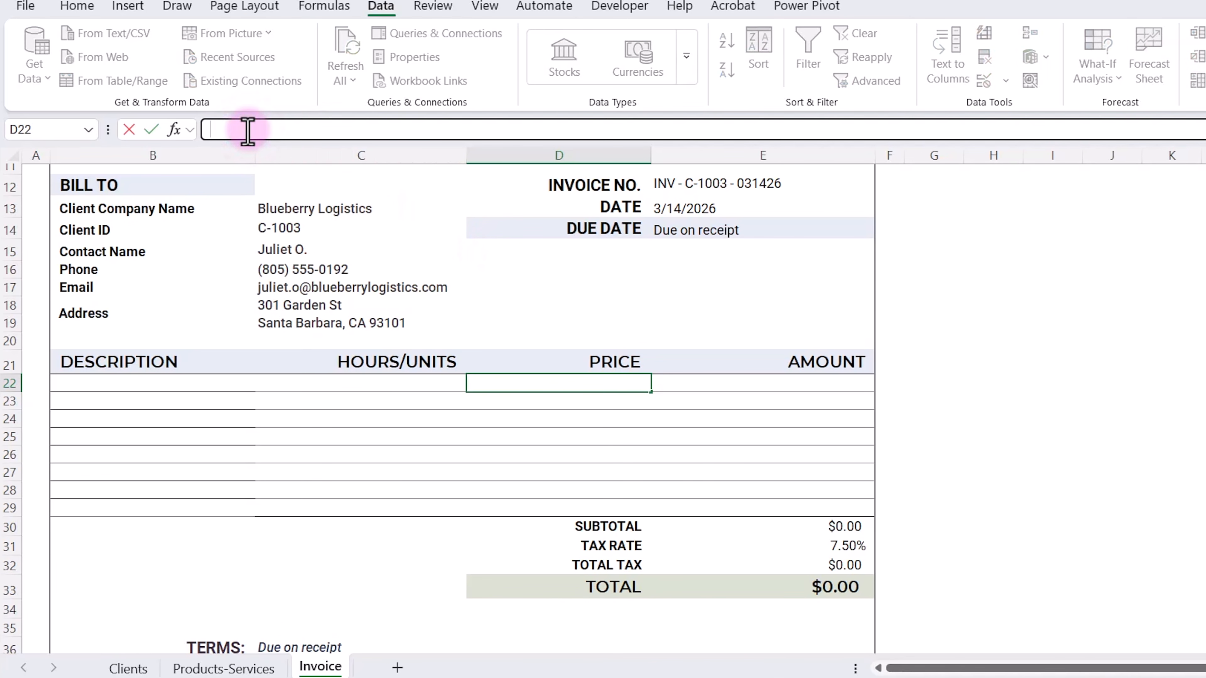
pyautogui.write('=xlo')
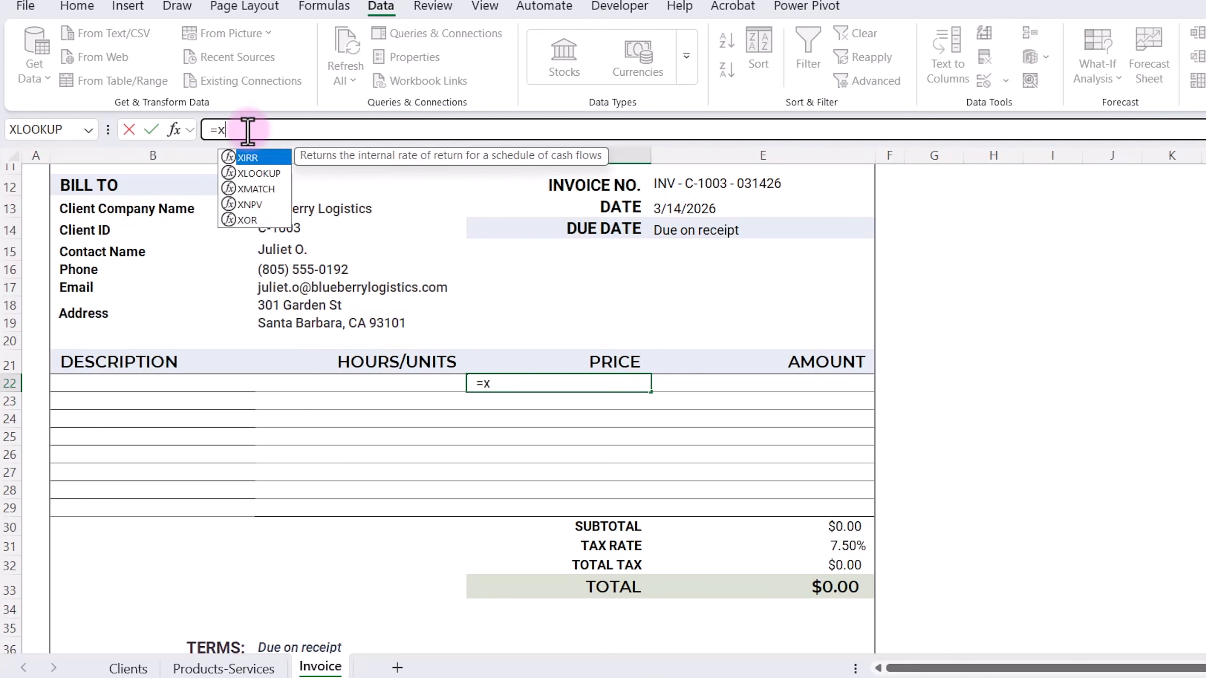
pyautogui.press('Tab')
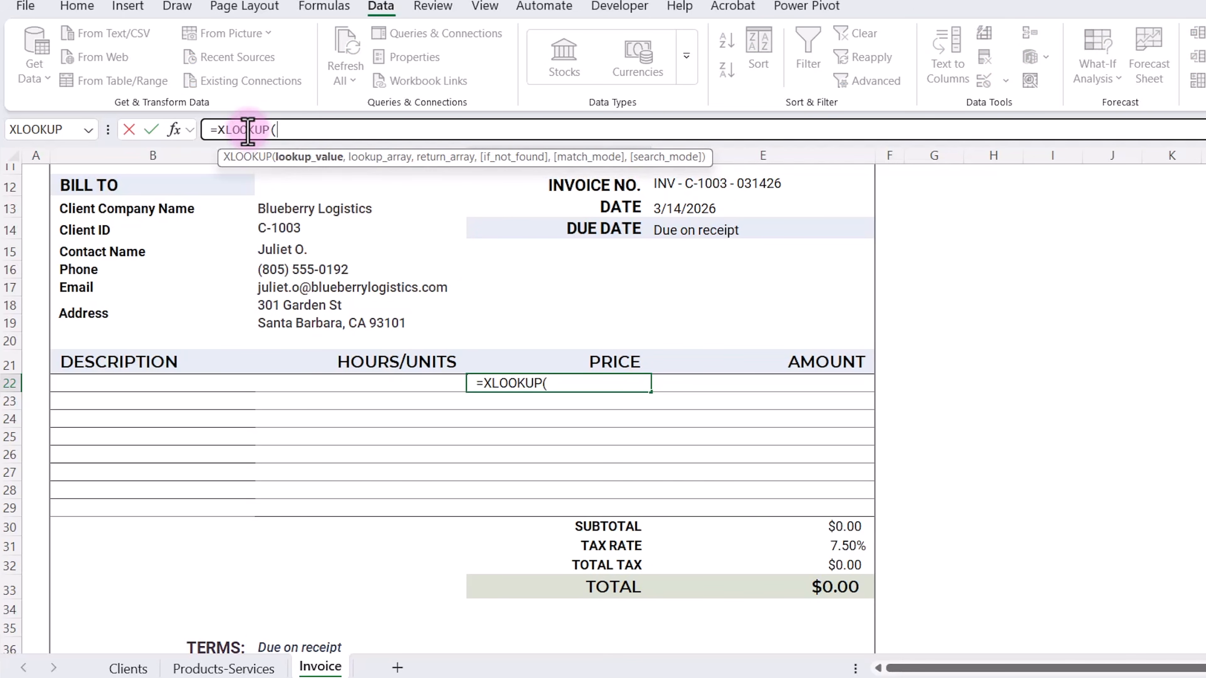
pyautogui.click(137, 384)
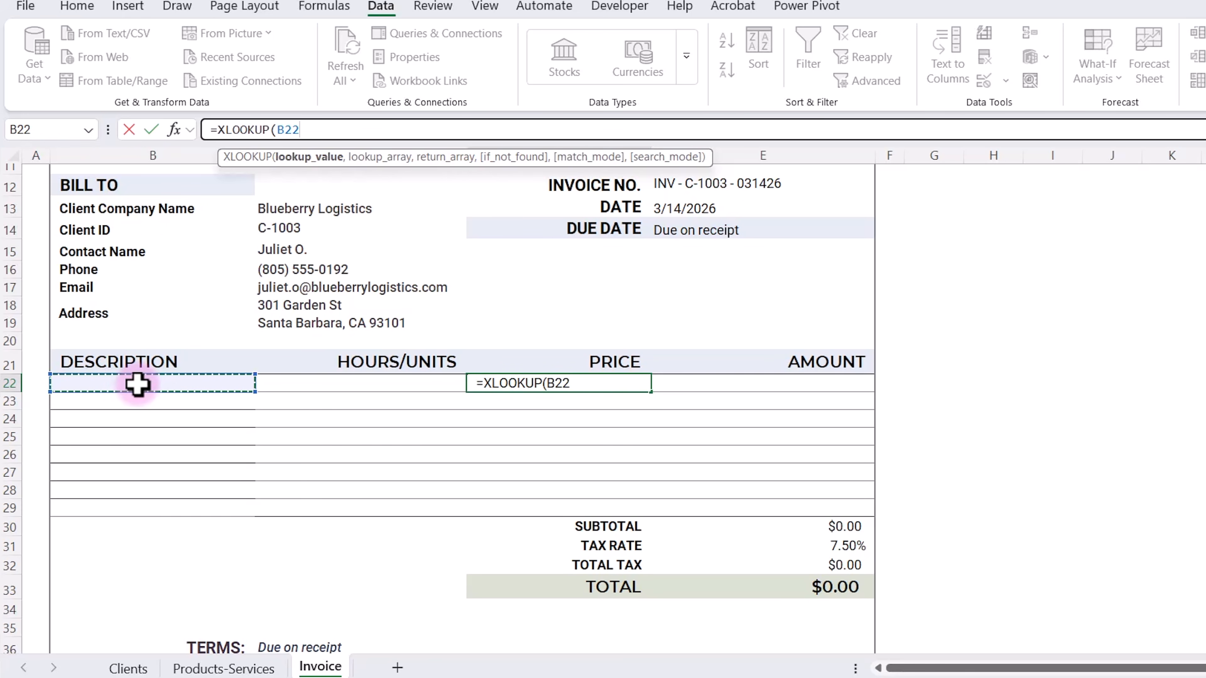
pyautogui.write(',')
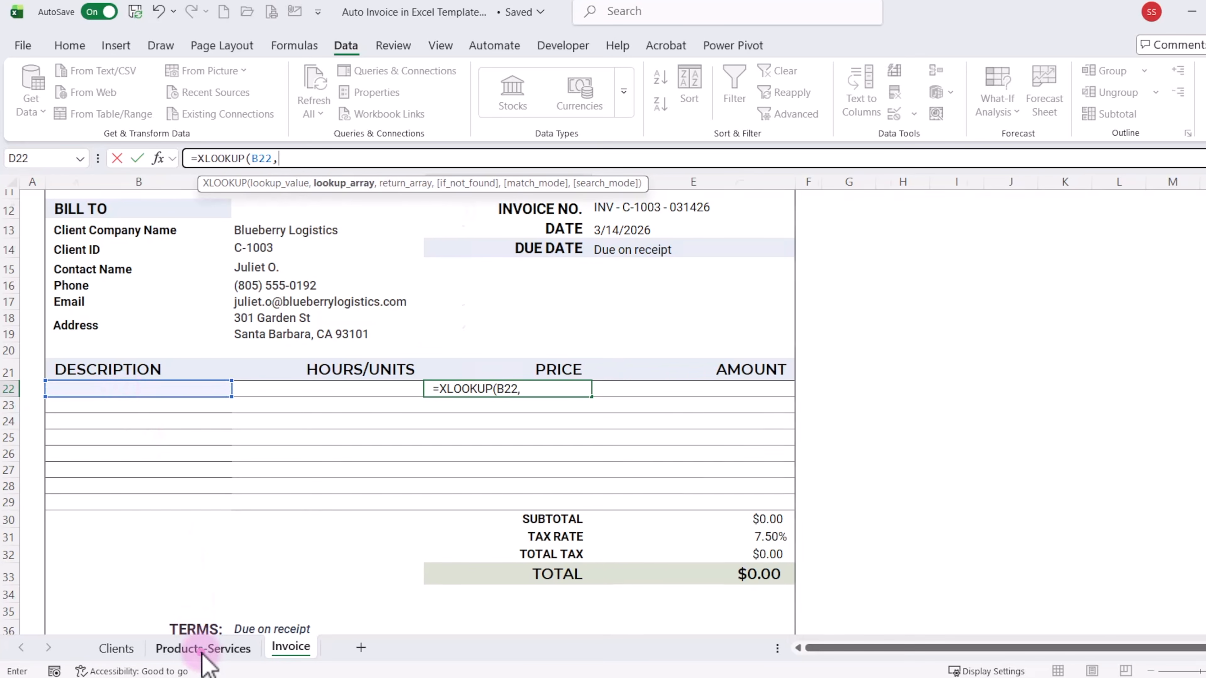
pyautogui.click(203, 648)
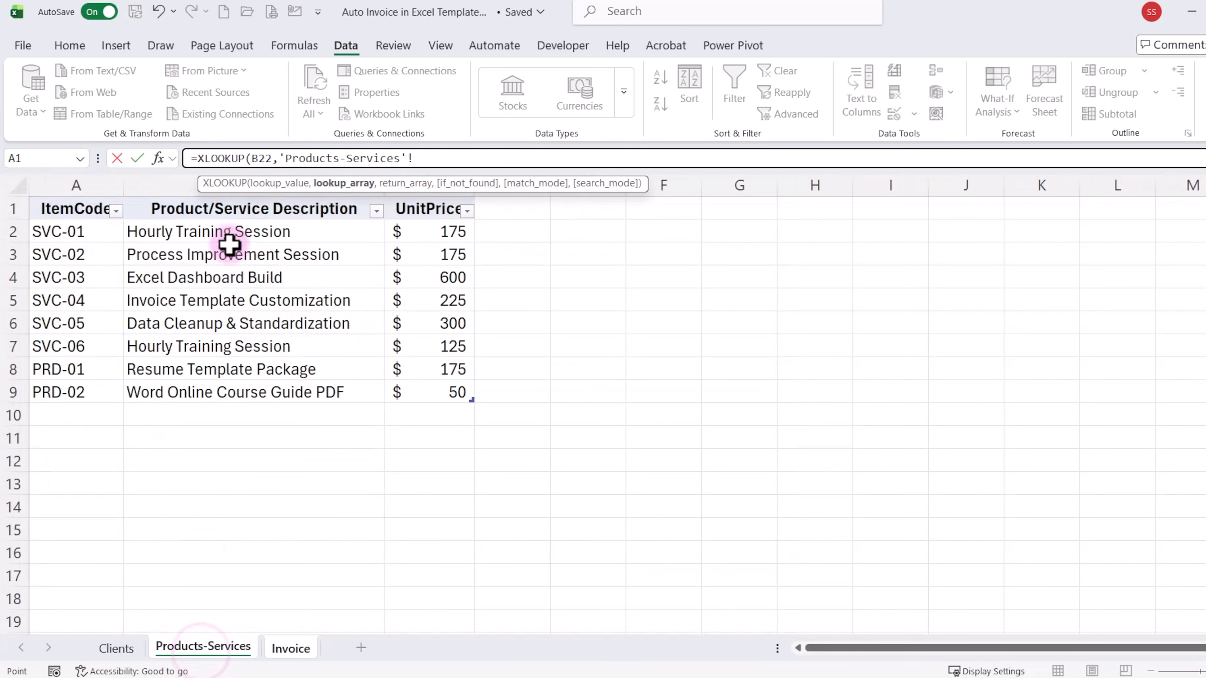
pyautogui.click(180, 183)
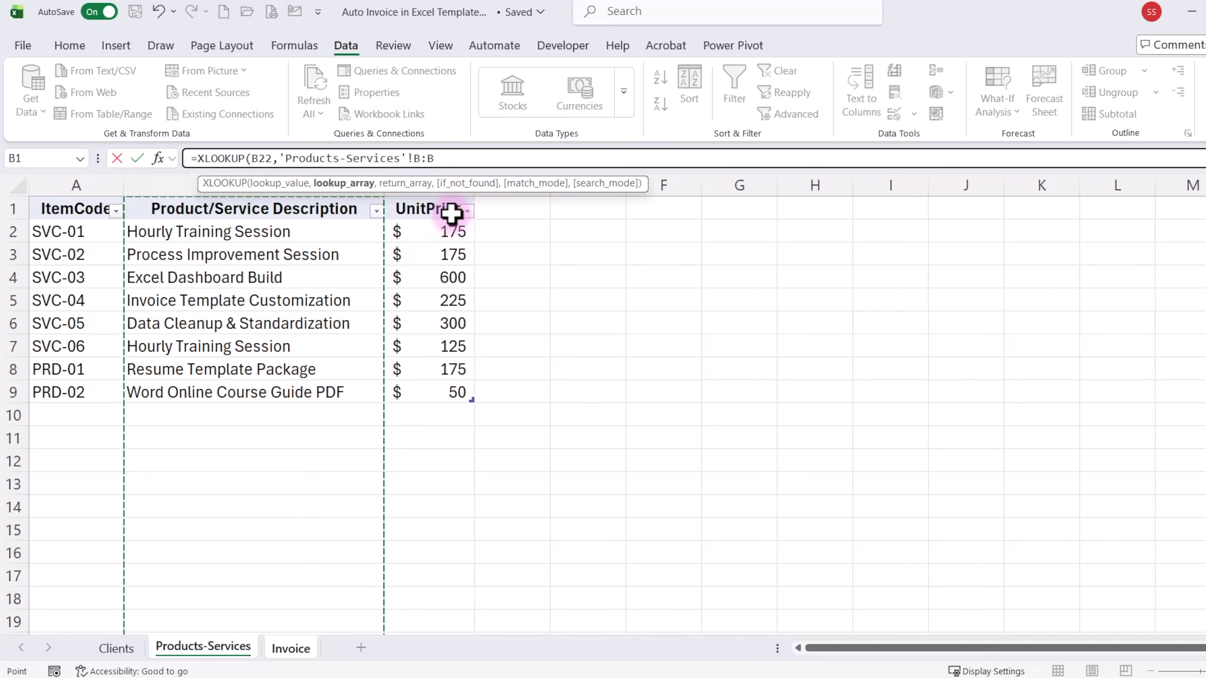
pyautogui.write(',')
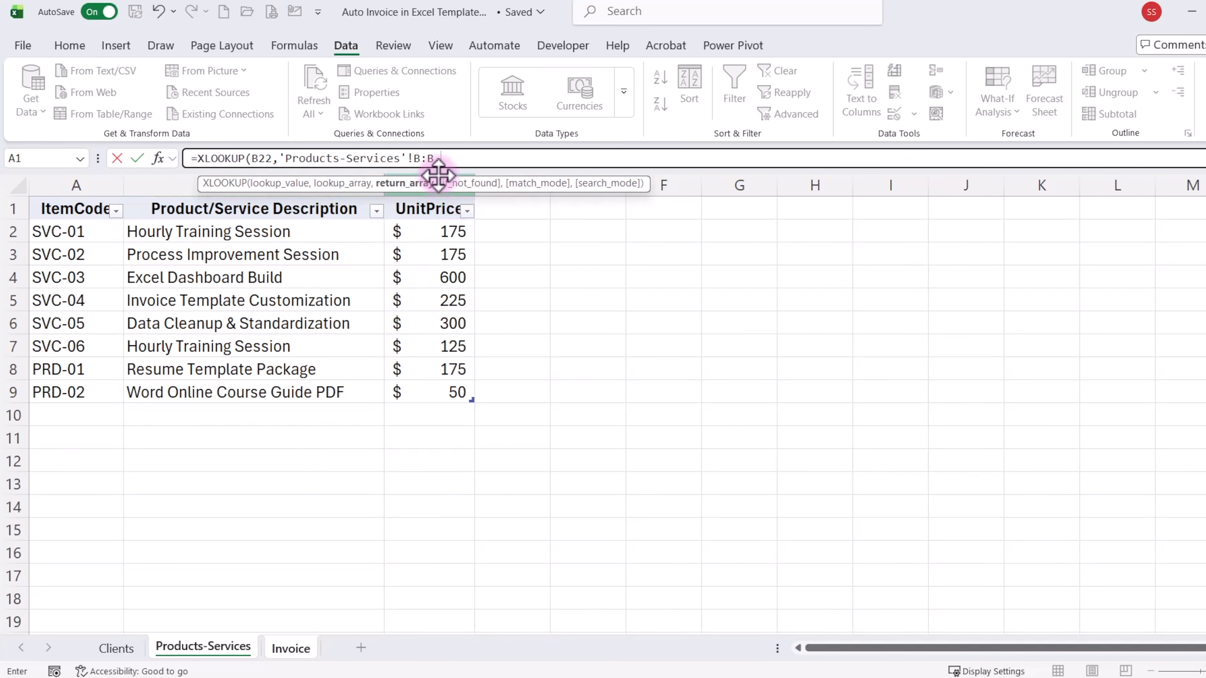
pyautogui.click(438, 176)
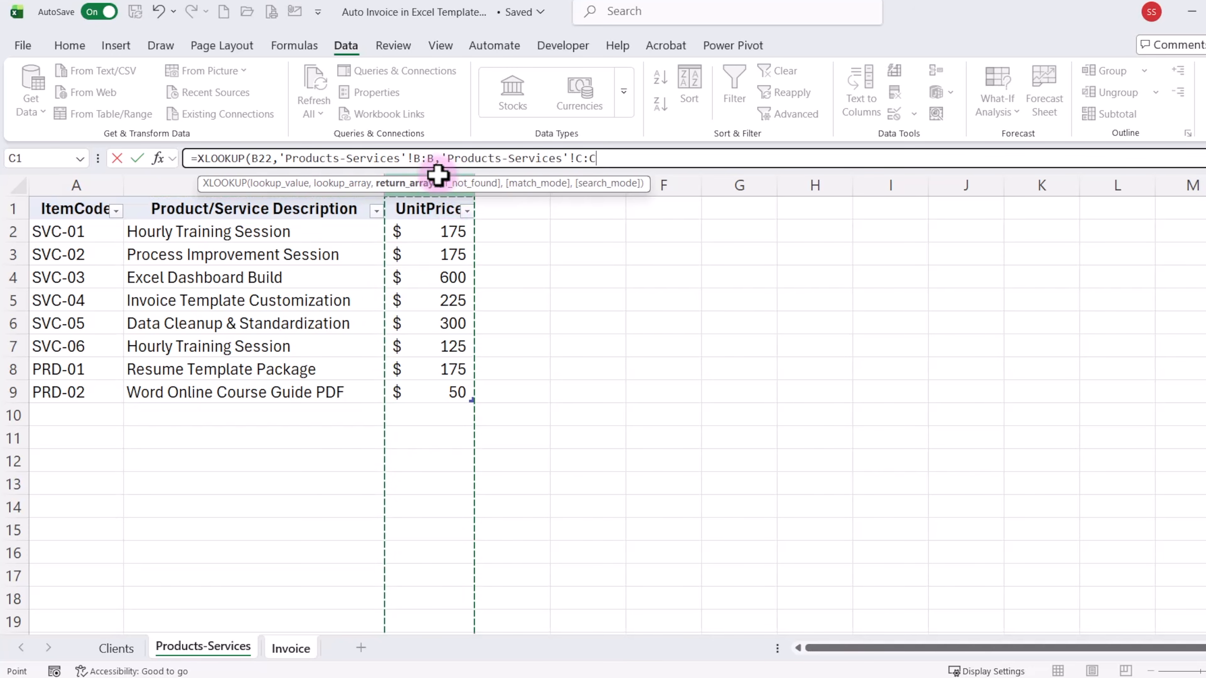
pyautogui.write(')')
pyautogui.press('Return')
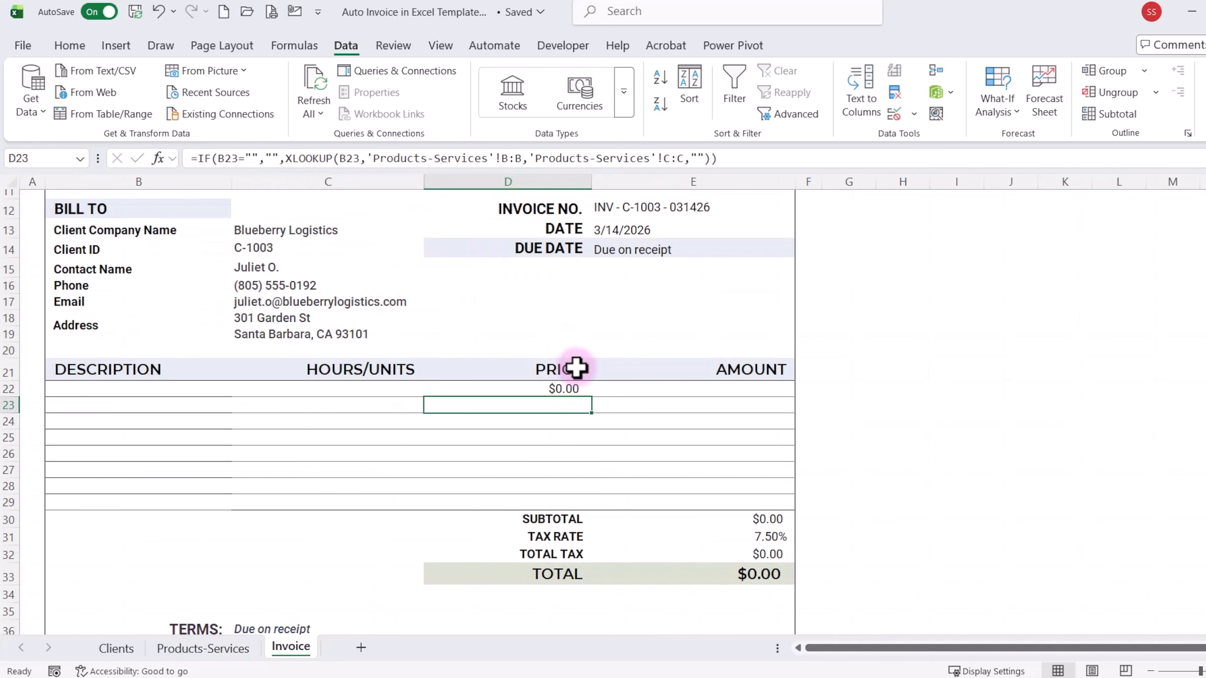
# Change the PRICE formula in D22 to =IF(B22="","",XLOOKUP(B22,'Products-Services'!B:B,'Products-Services'!C:C)) so blank descriptions give a blank price.
pyautogui.click(576, 390)
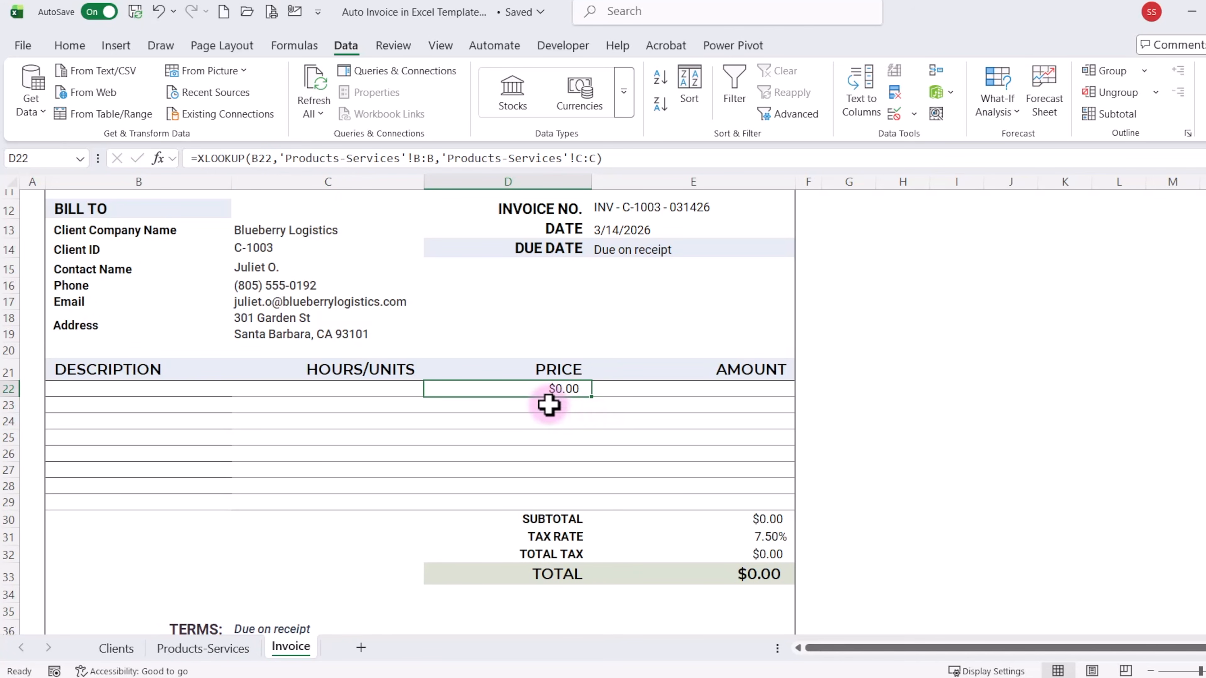
pyautogui.click(199, 158)
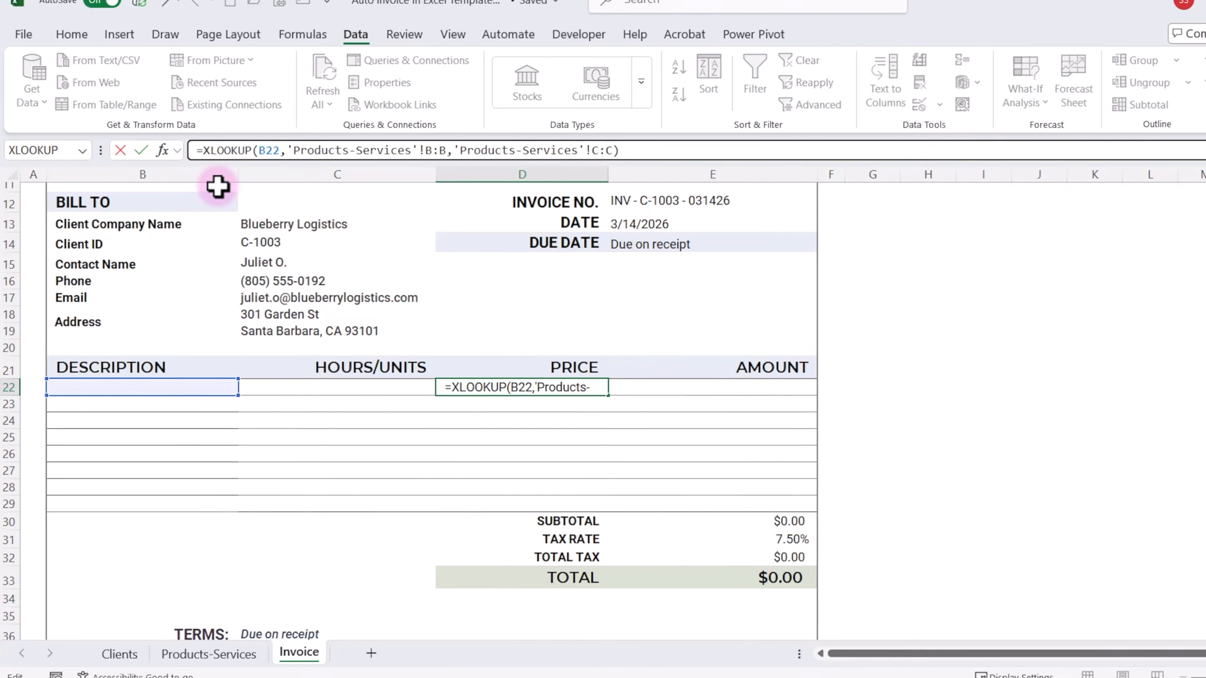
pyautogui.write('if')
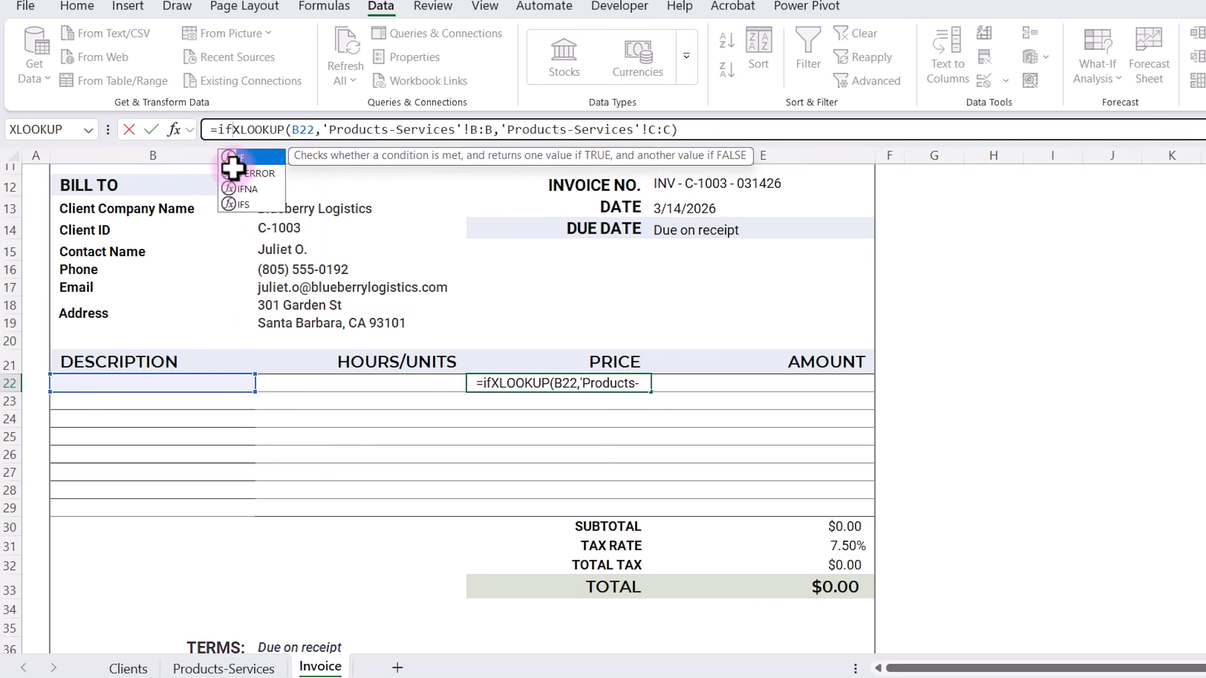
pyautogui.write('(')
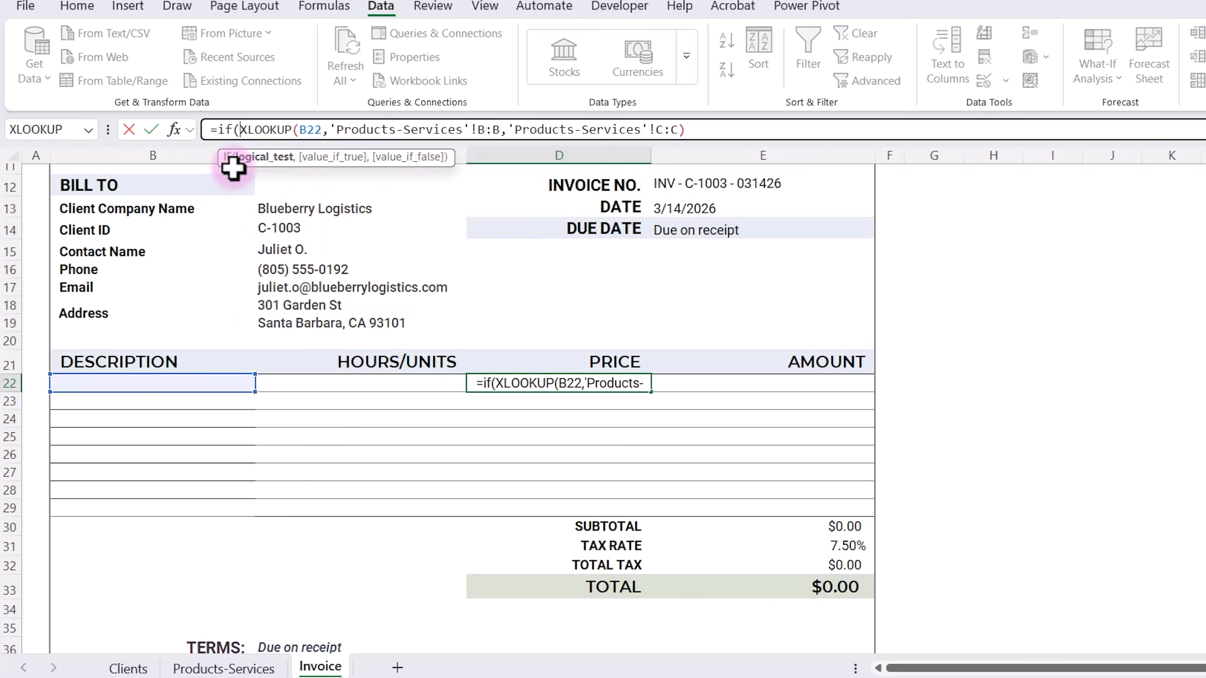
pyautogui.click(187, 380)
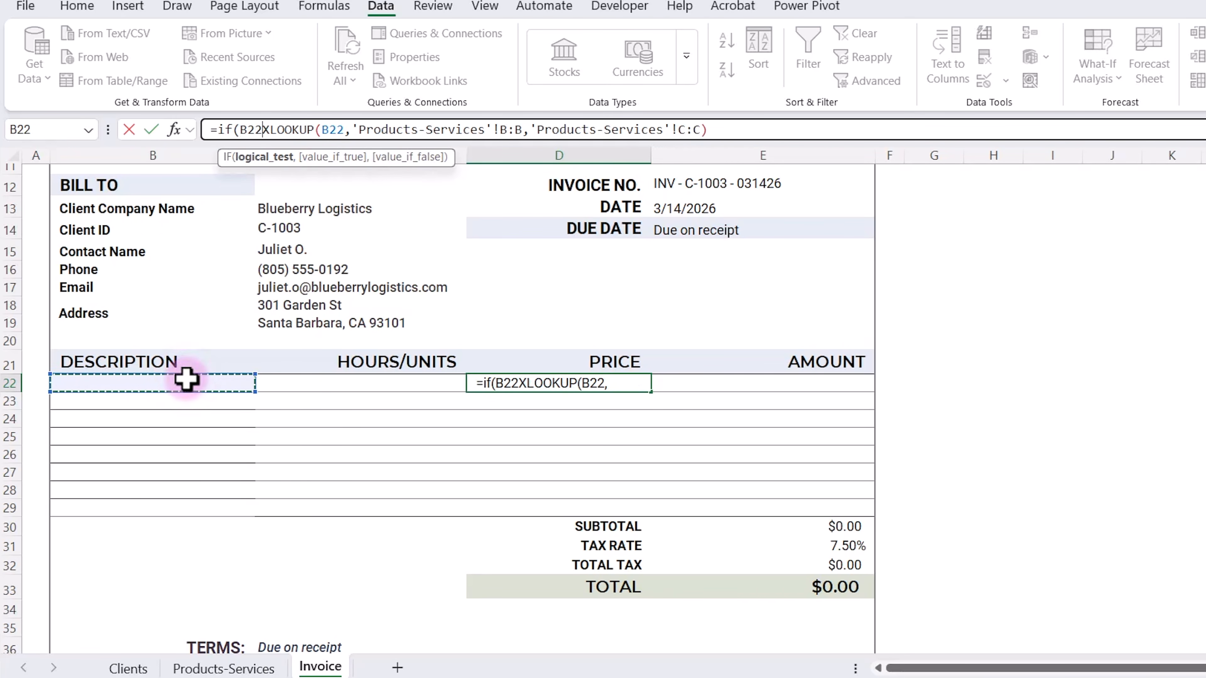
pyautogui.write('=""')
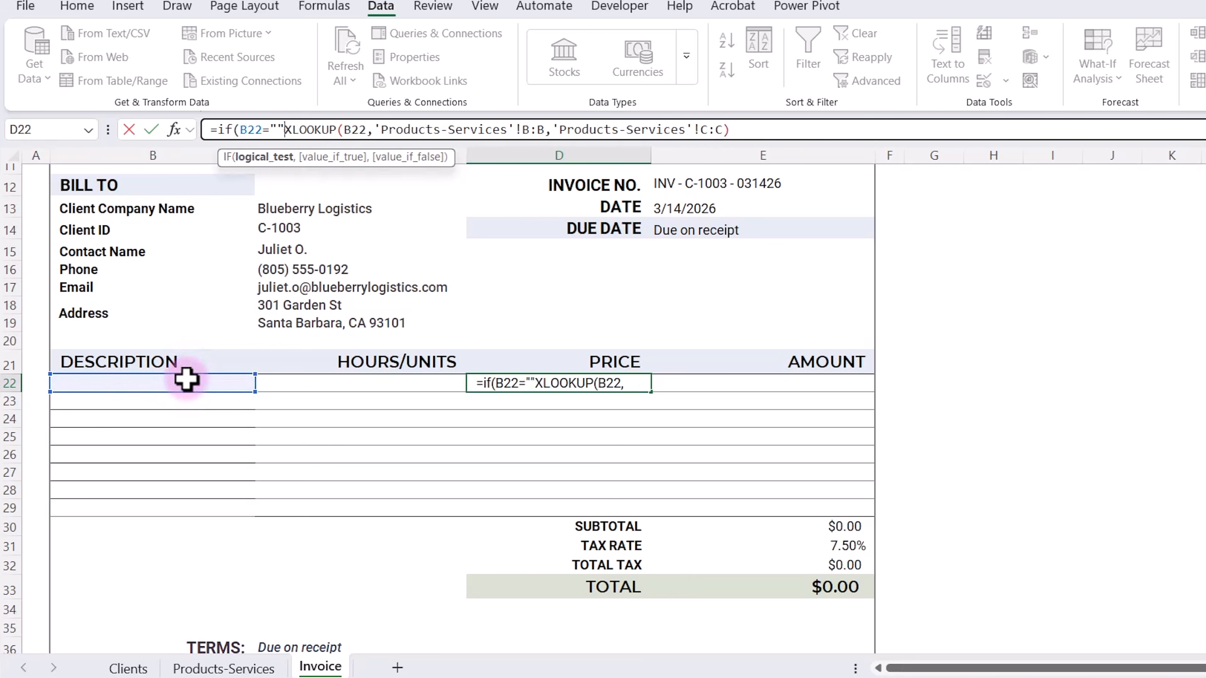
pyautogui.write(',')
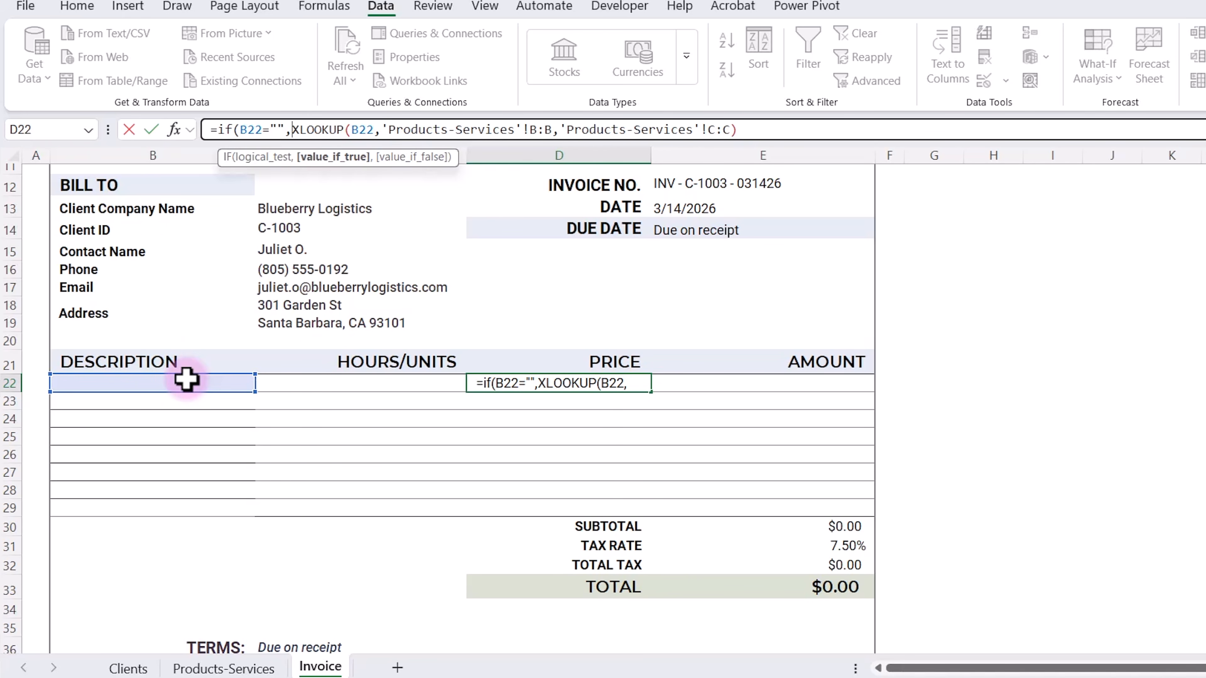
pyautogui.write('""')
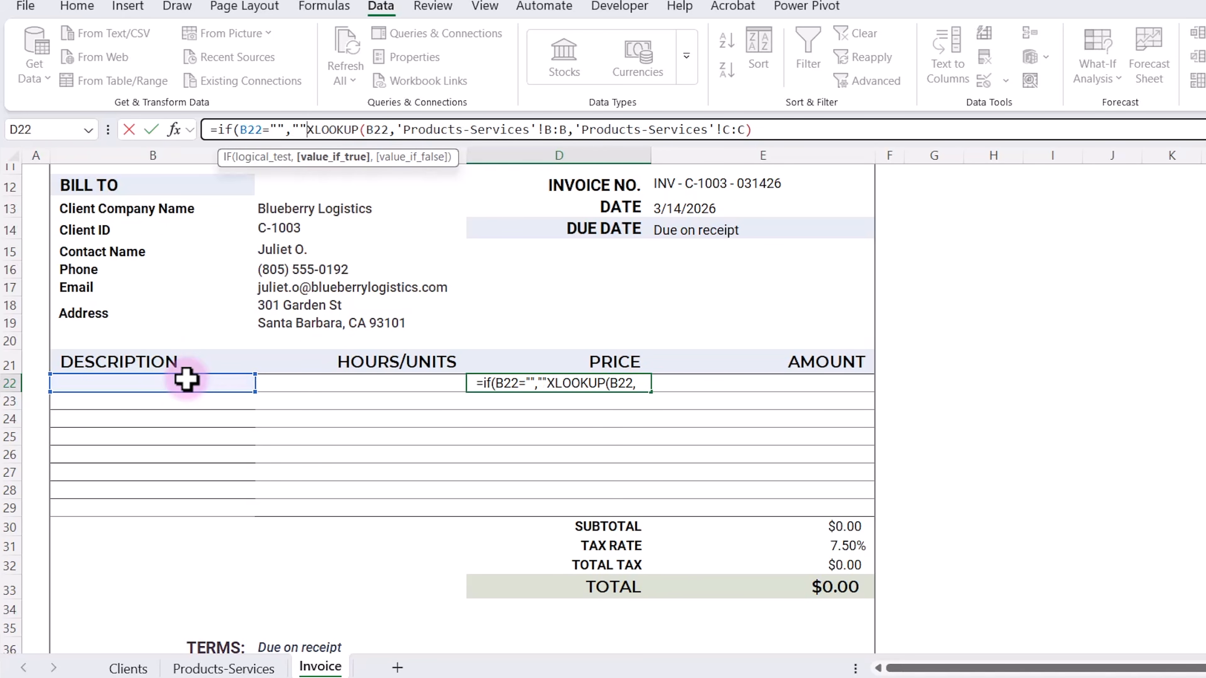
pyautogui.write(',')
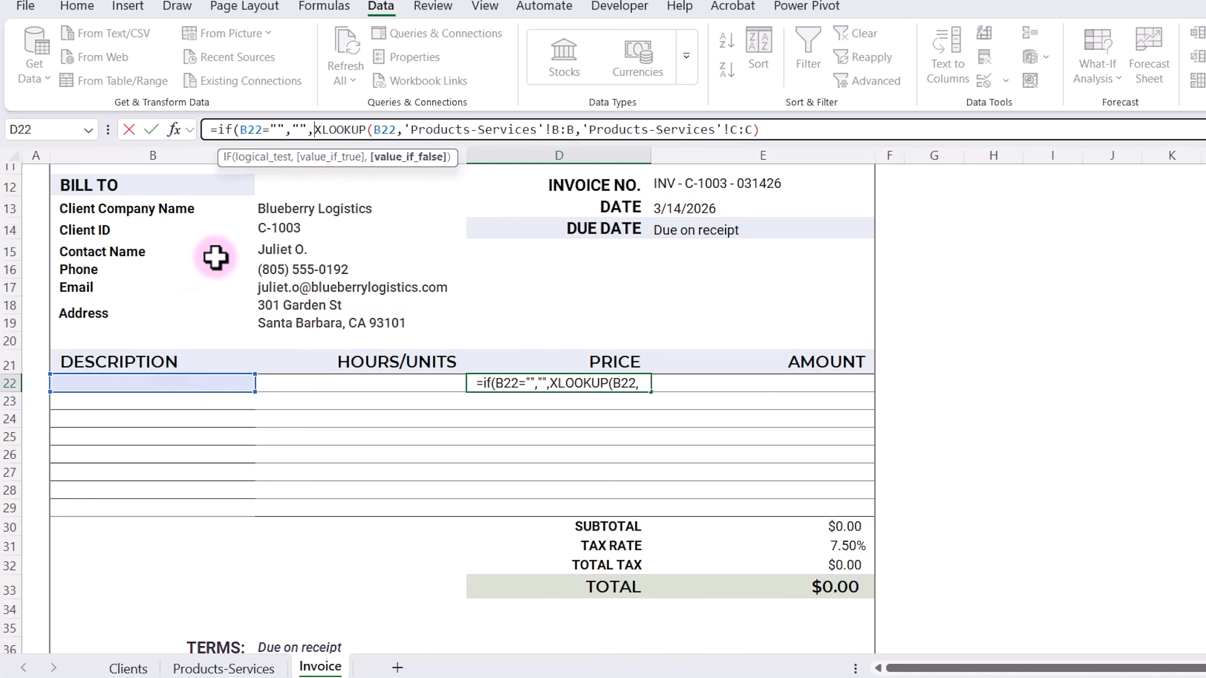
pyautogui.click(776, 130)
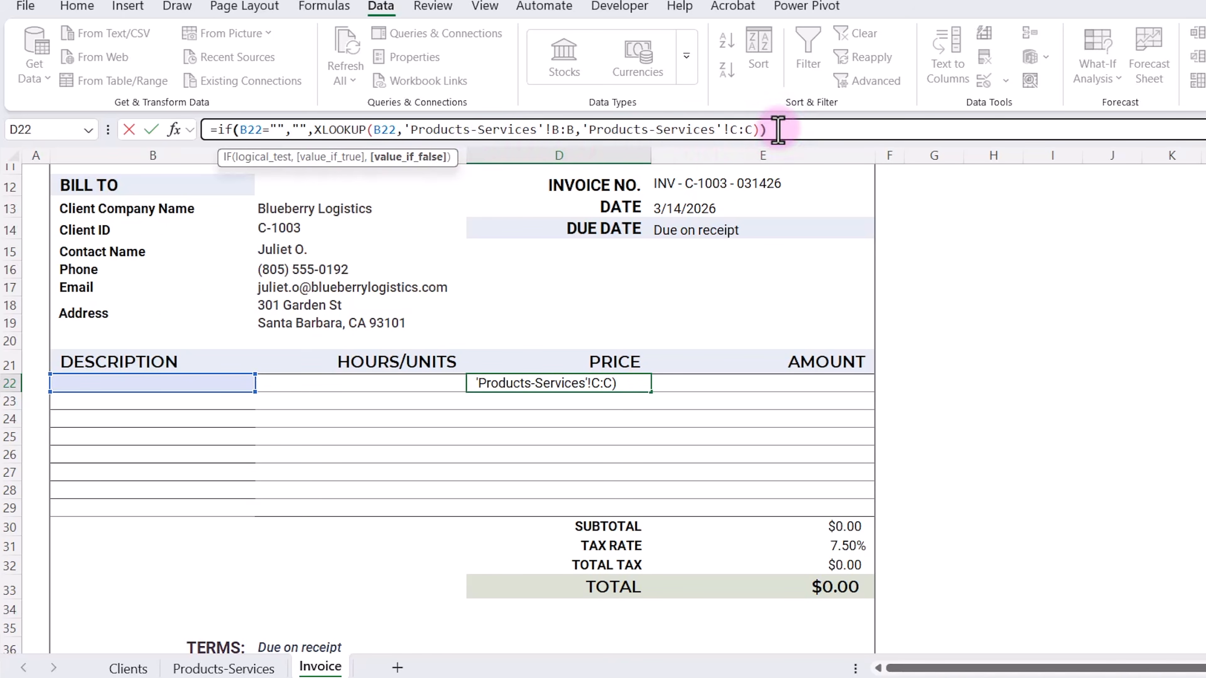
pyautogui.write(')')
pyautogui.press('Return')
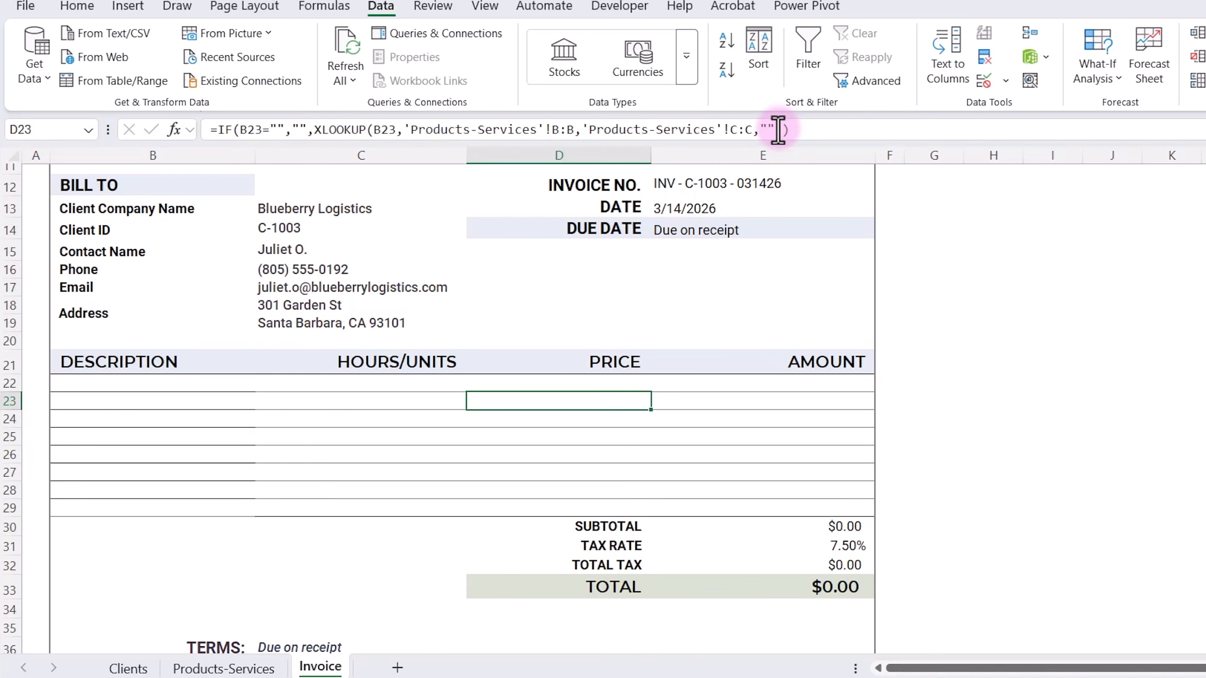
# Copy the D22 price formula down through D29 to cover every line-item row.
pyautogui.press('Up')
pyautogui.moveTo(650, 392); pyautogui.dragTo(649, 512)
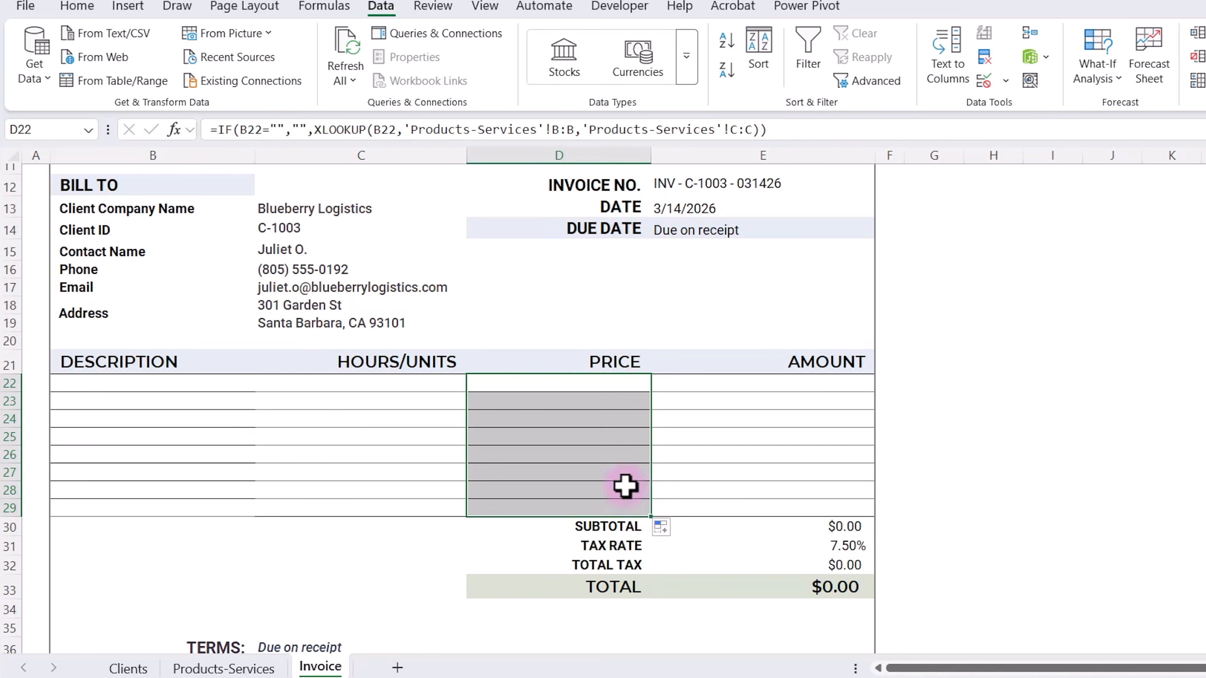
pyautogui.click(581, 411)
# Choose Process Improvement Session as the description in B23 and Invoice Template Customization in B22.
pyautogui.click(148, 402)
pyautogui.click(261, 401)
pyautogui.click(188, 448)
pyautogui.click(193, 383)
pyautogui.click(261, 384)
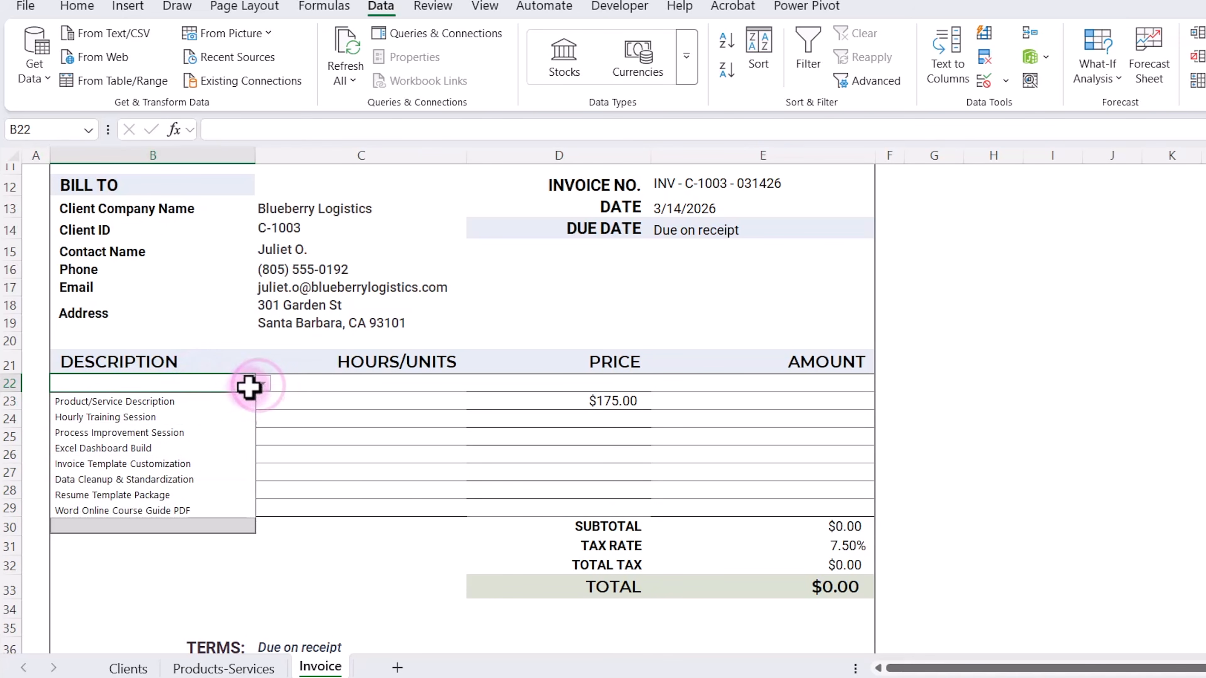
pyautogui.click(203, 464)
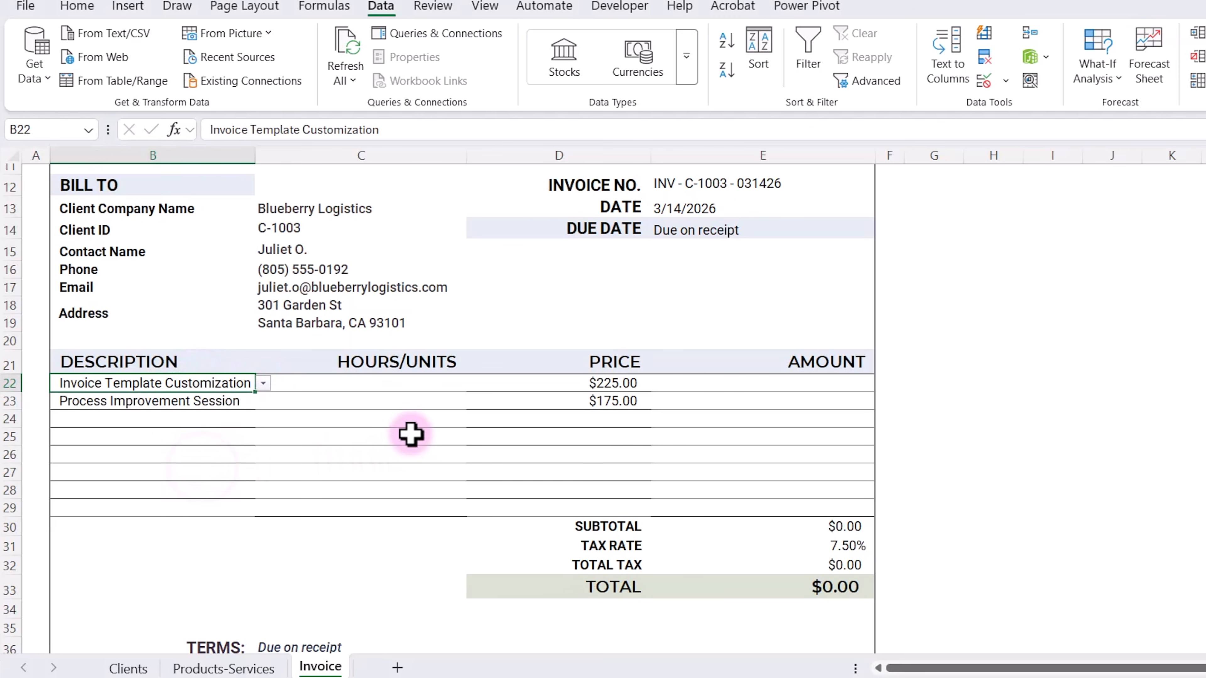
# Enter the hours/units for the two line items: 2 in C22 and 1 in C23.
pyautogui.click(411, 384)
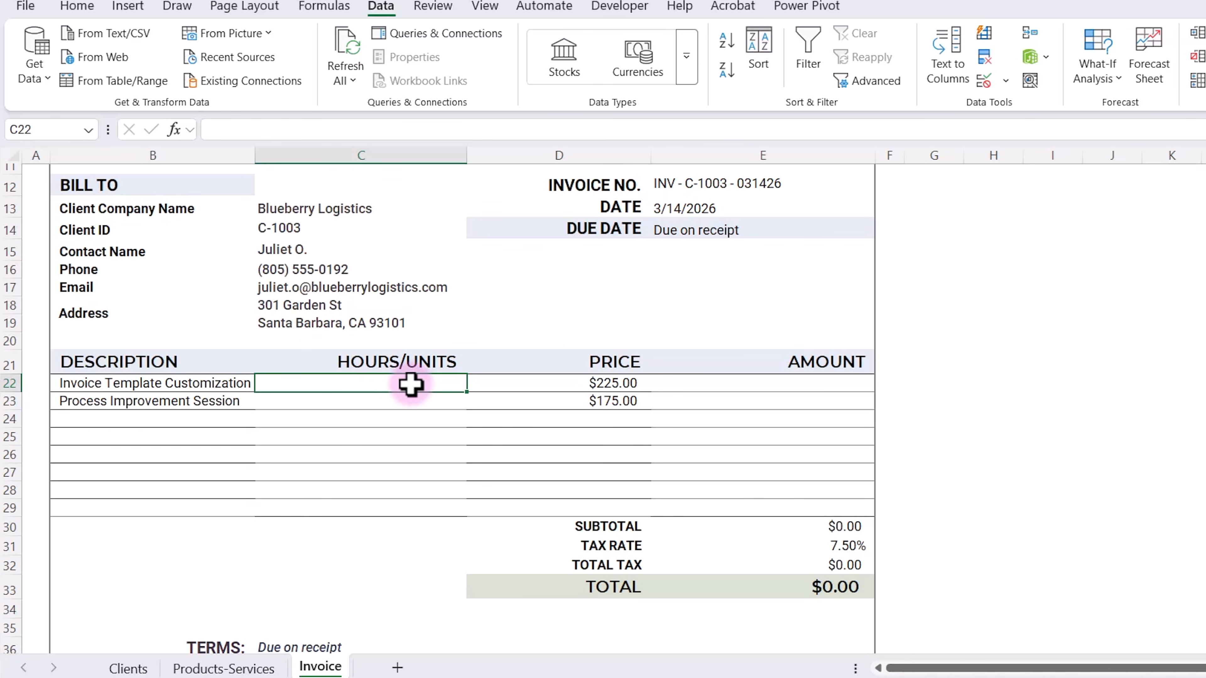
pyautogui.write('2')
pyautogui.press('Return')
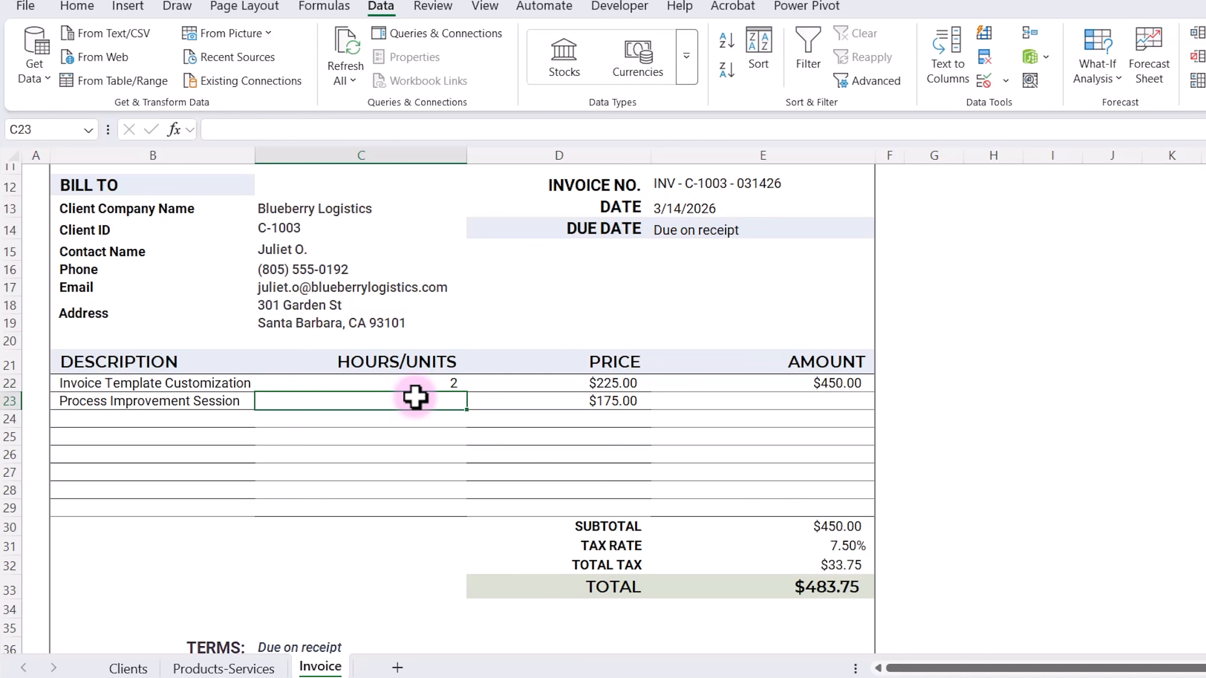
pyautogui.write('1')
pyautogui.press('Return')
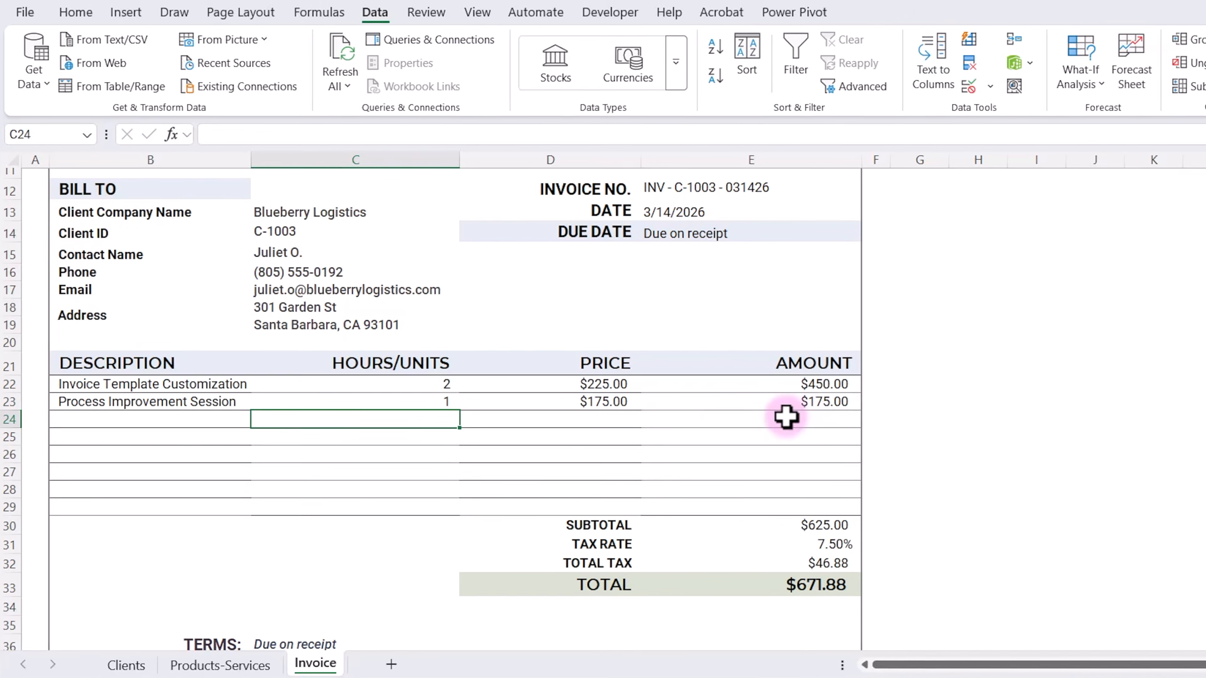
# Examine the formulas behind the AMOUNT cells, SUBTOTAL, TAX RATE, TOTAL TAX and TOTAL in column E.
pyautogui.click(764, 384)
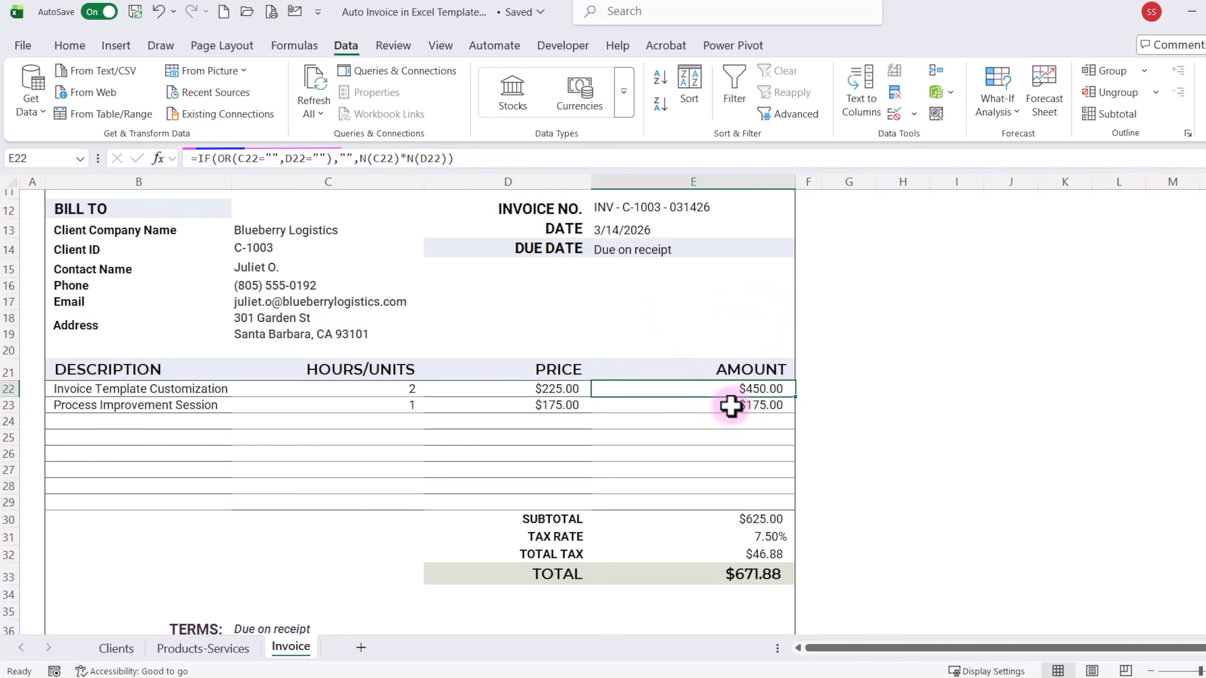
pyautogui.click(736, 420)
pyautogui.click(732, 436)
pyautogui.click(730, 454)
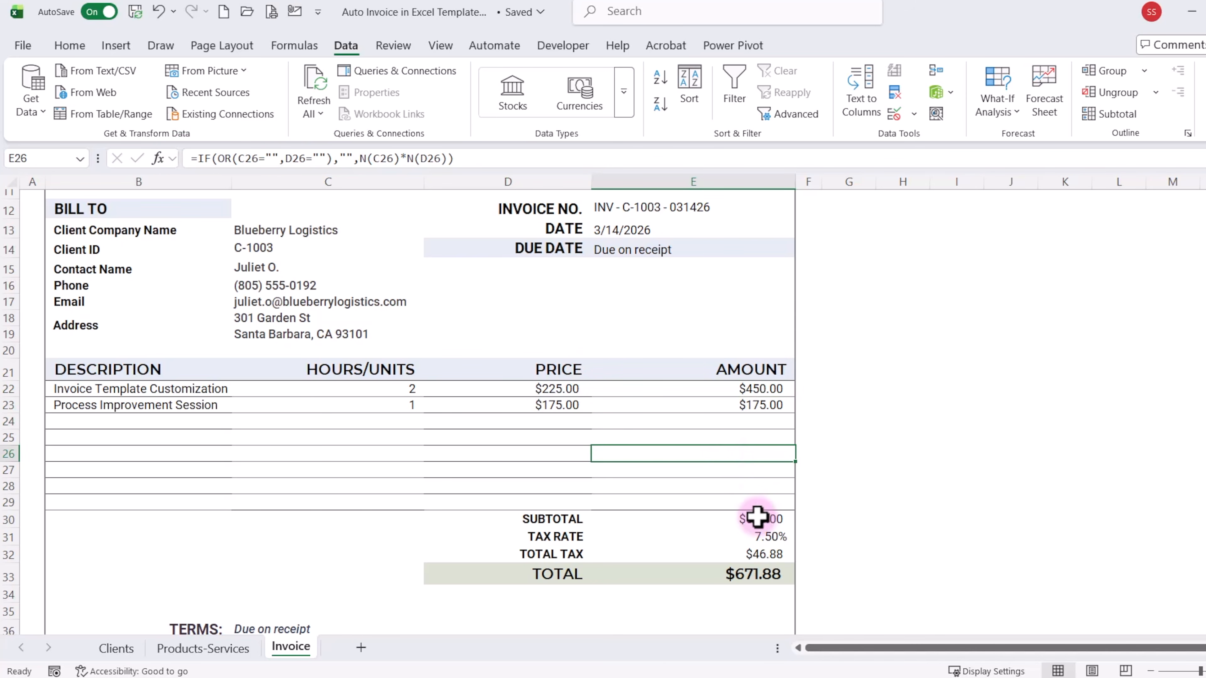
pyautogui.click(708, 519)
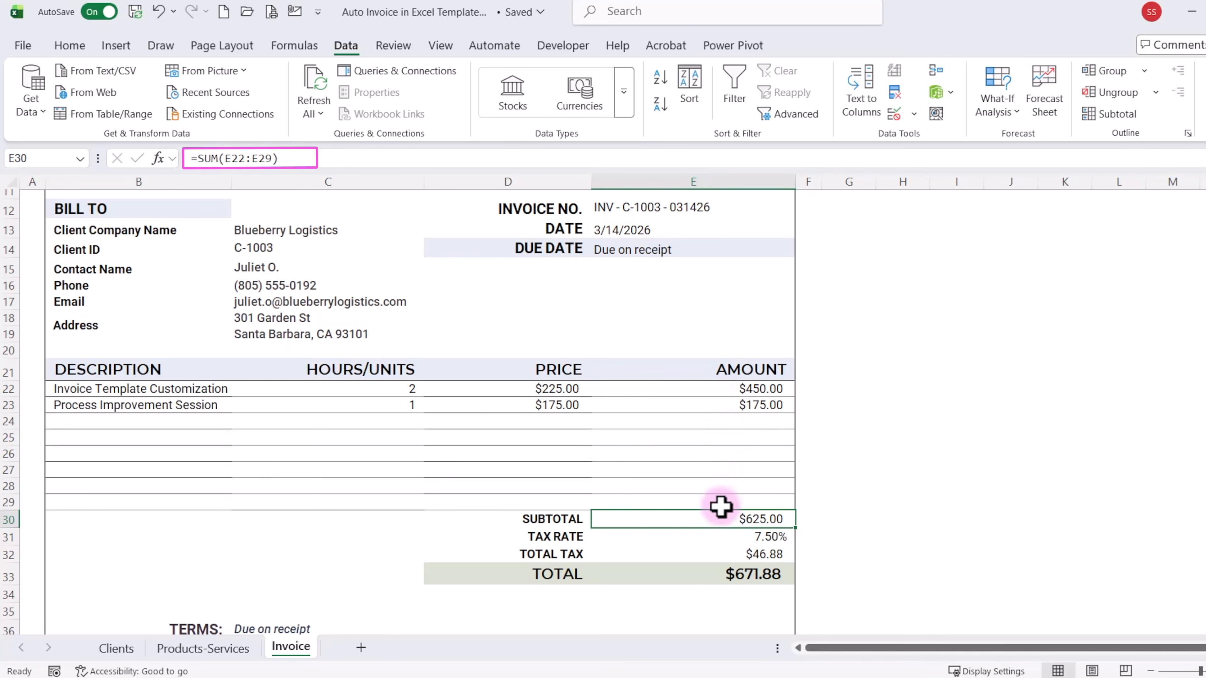
pyautogui.click(720, 536)
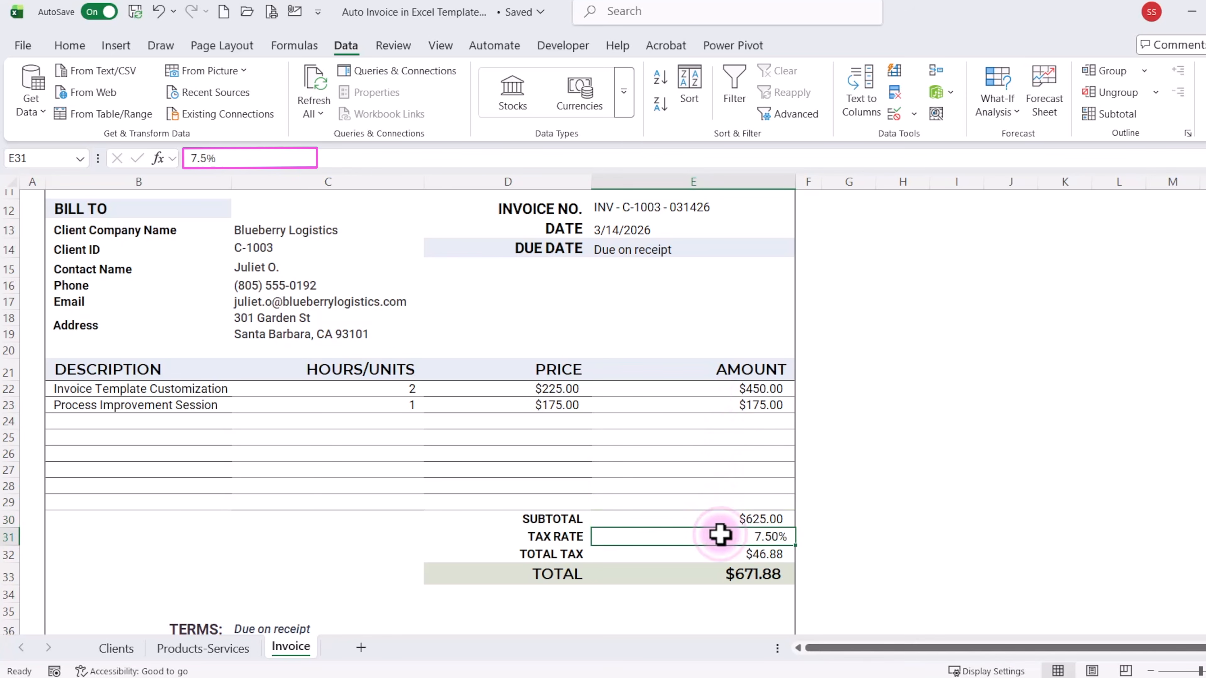
pyautogui.click(694, 552)
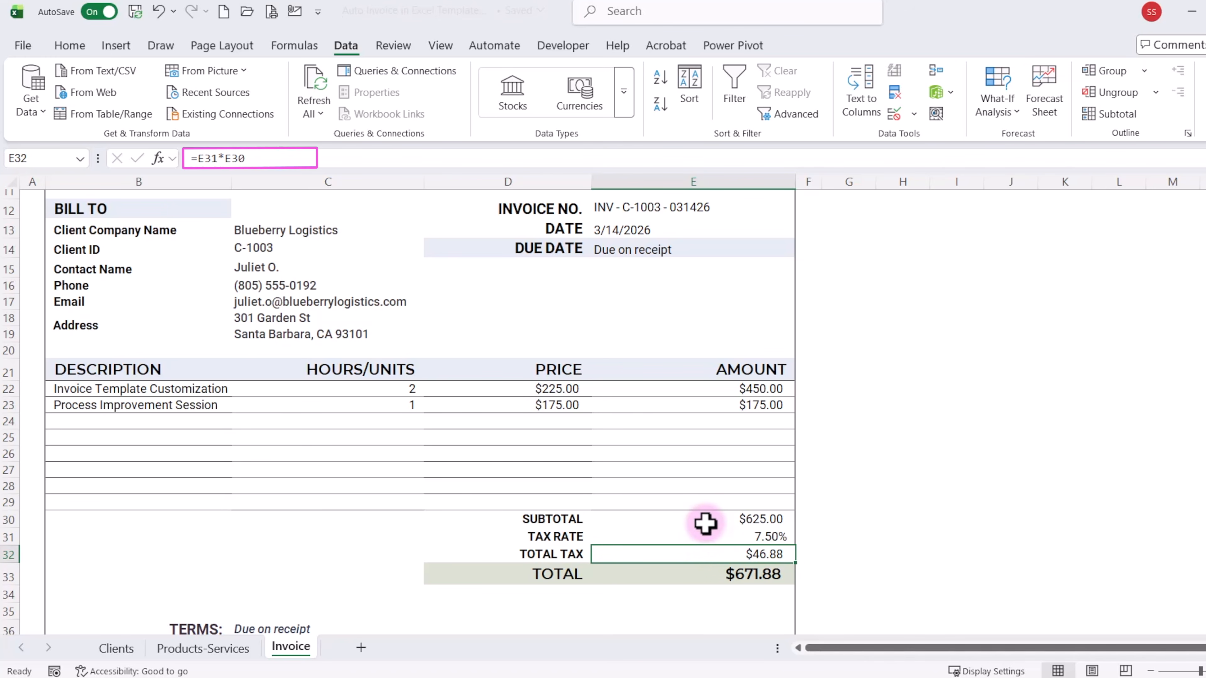
pyautogui.click(682, 577)
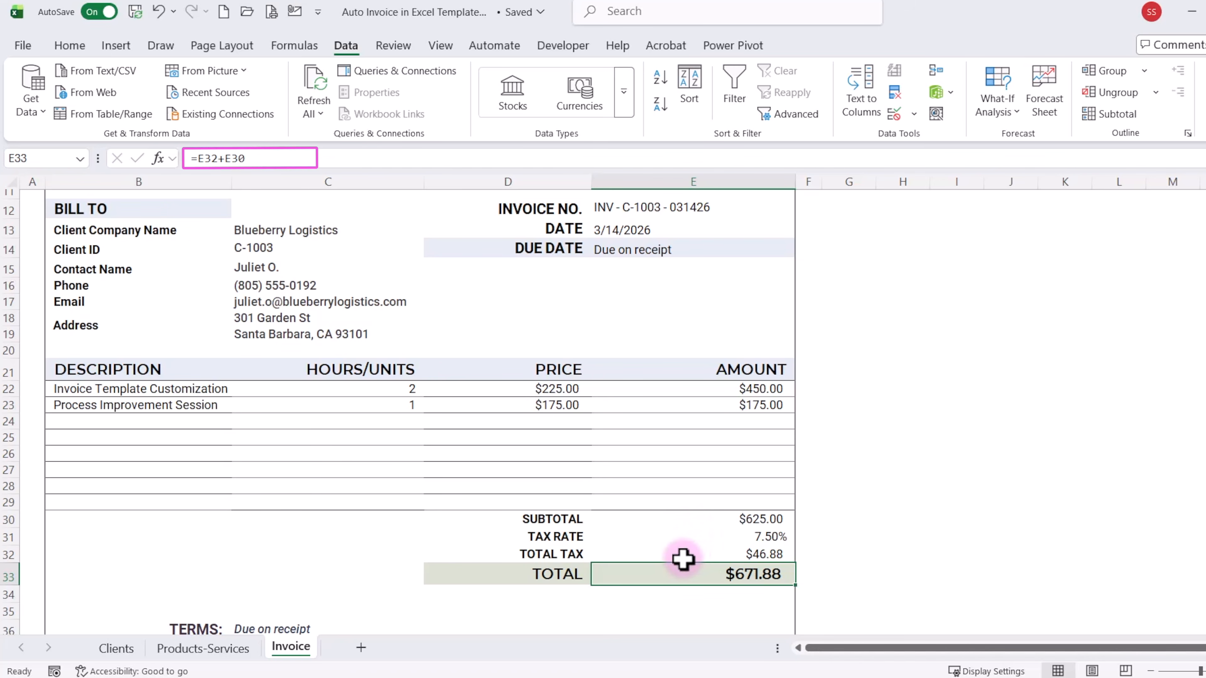
# Set the invoice's page scaling to fit 1 page wide by 1 tall in Page Setup and open the print preview.
pyautogui.scroll(1, 873, 486)
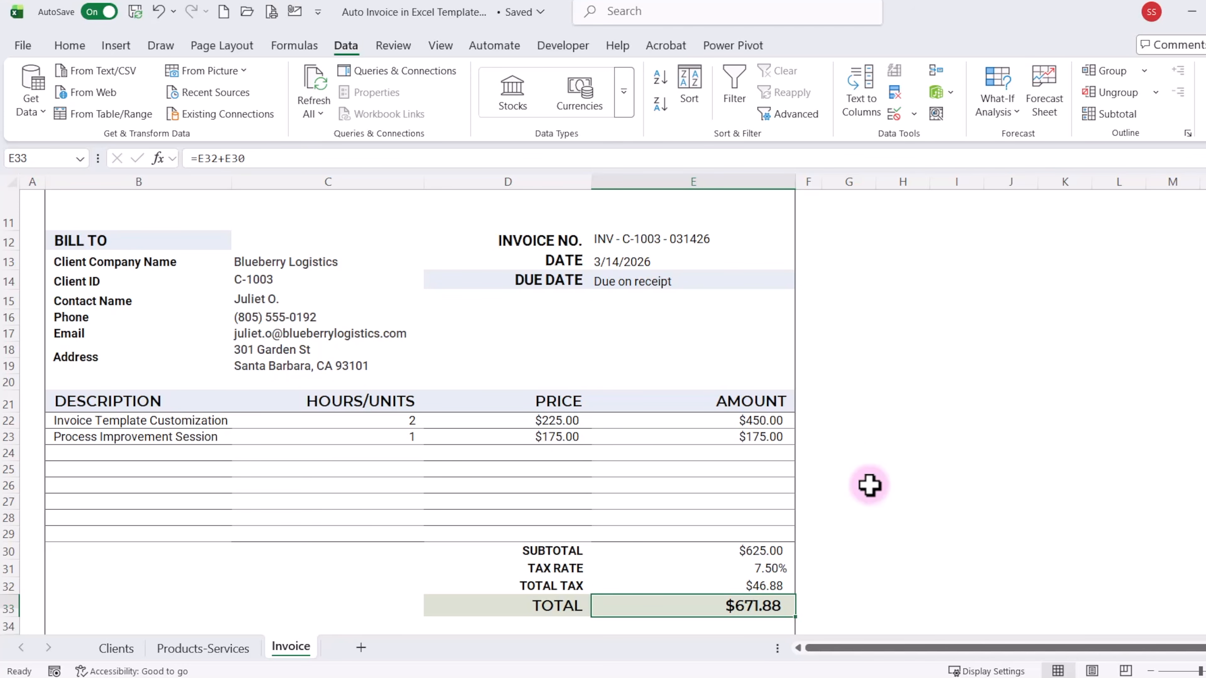
pyautogui.scroll(3, 869, 484)
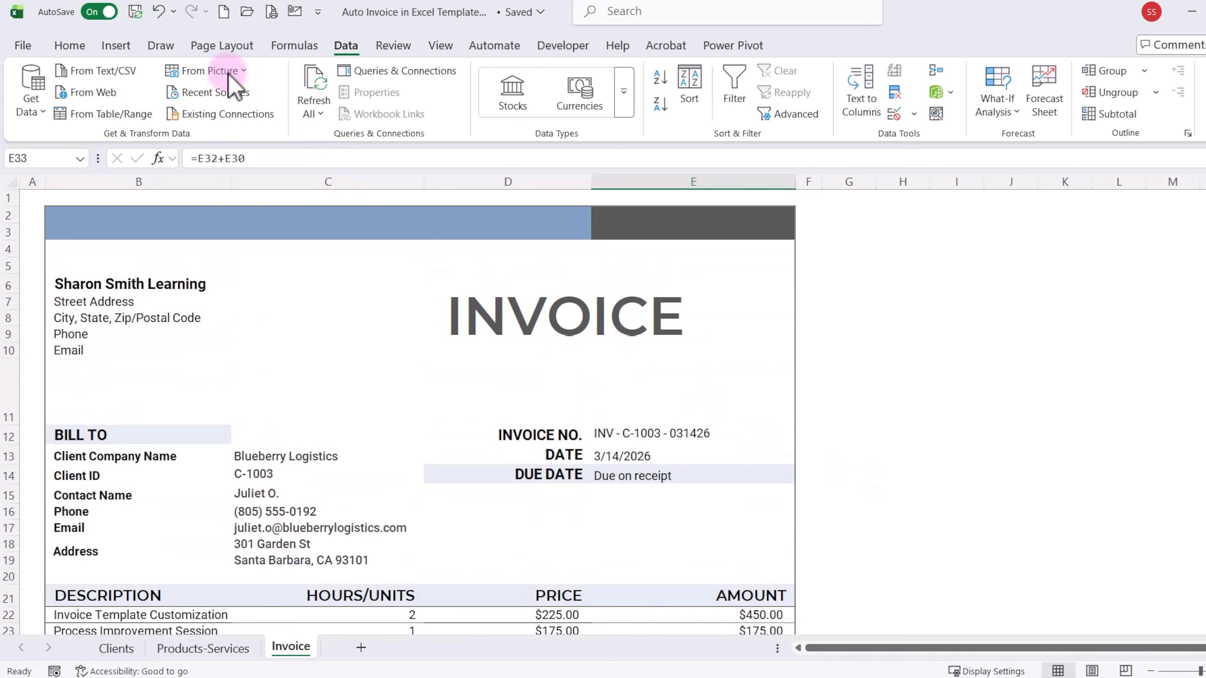
pyautogui.click(236, 46)
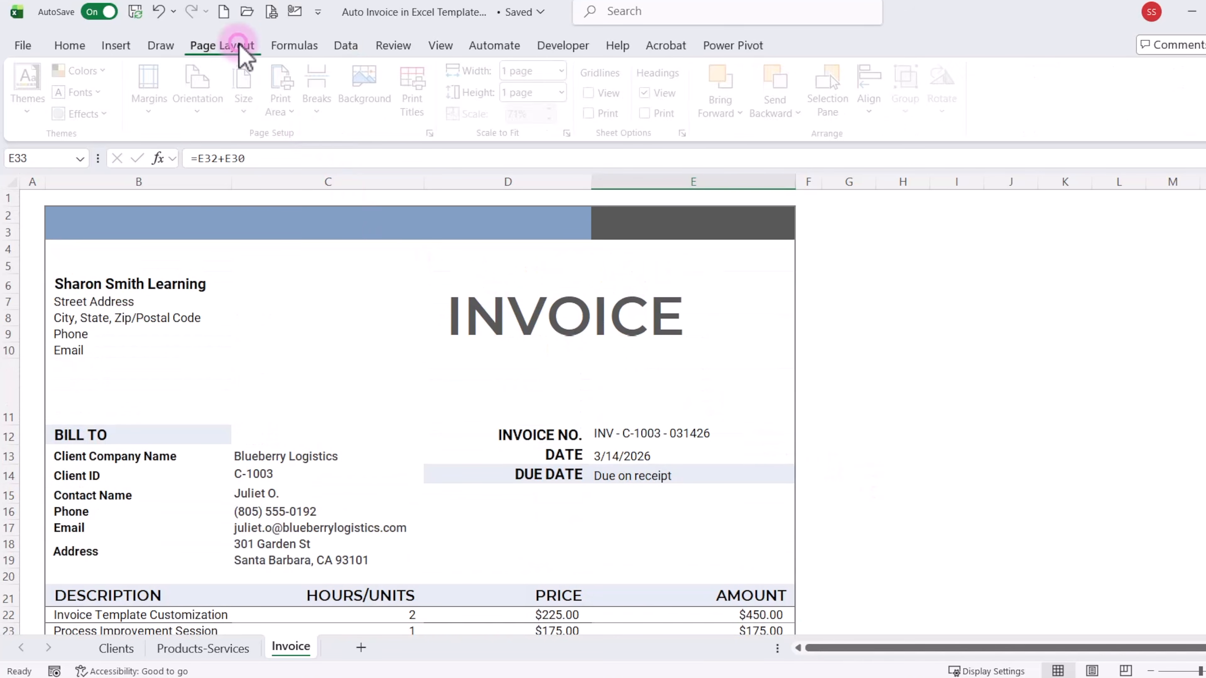
pyautogui.click(153, 106)
pyautogui.click(210, 365)
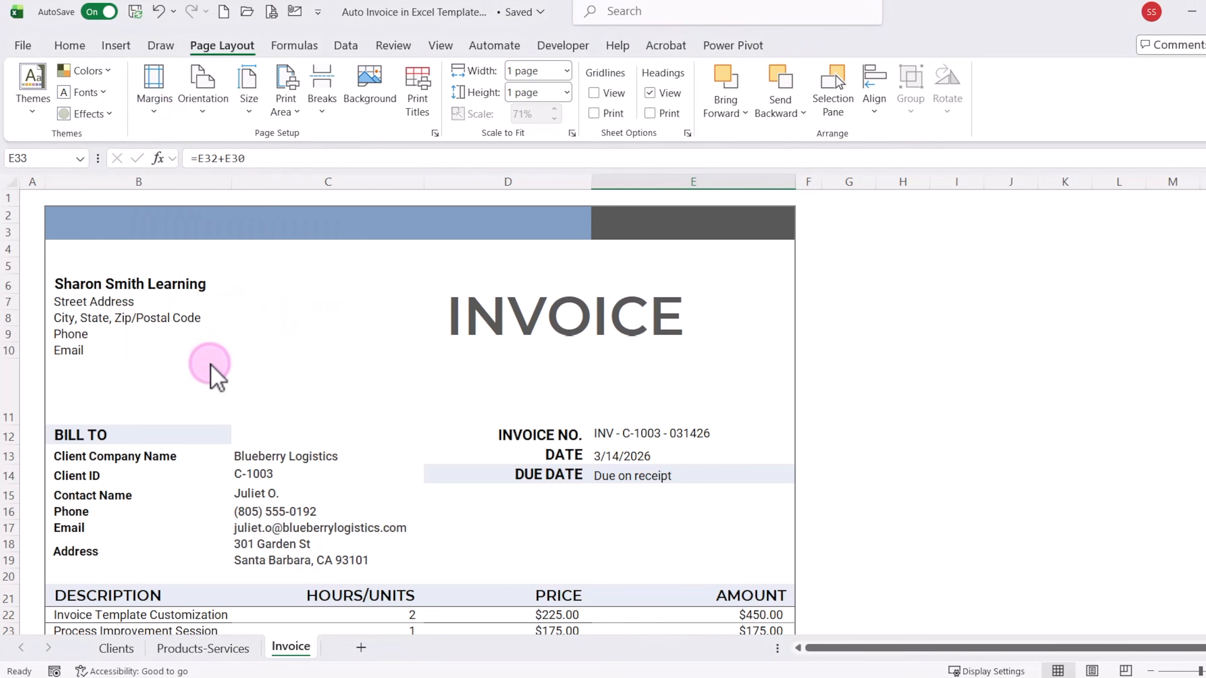
pyautogui.click(306, 105)
pyautogui.click(307, 229)
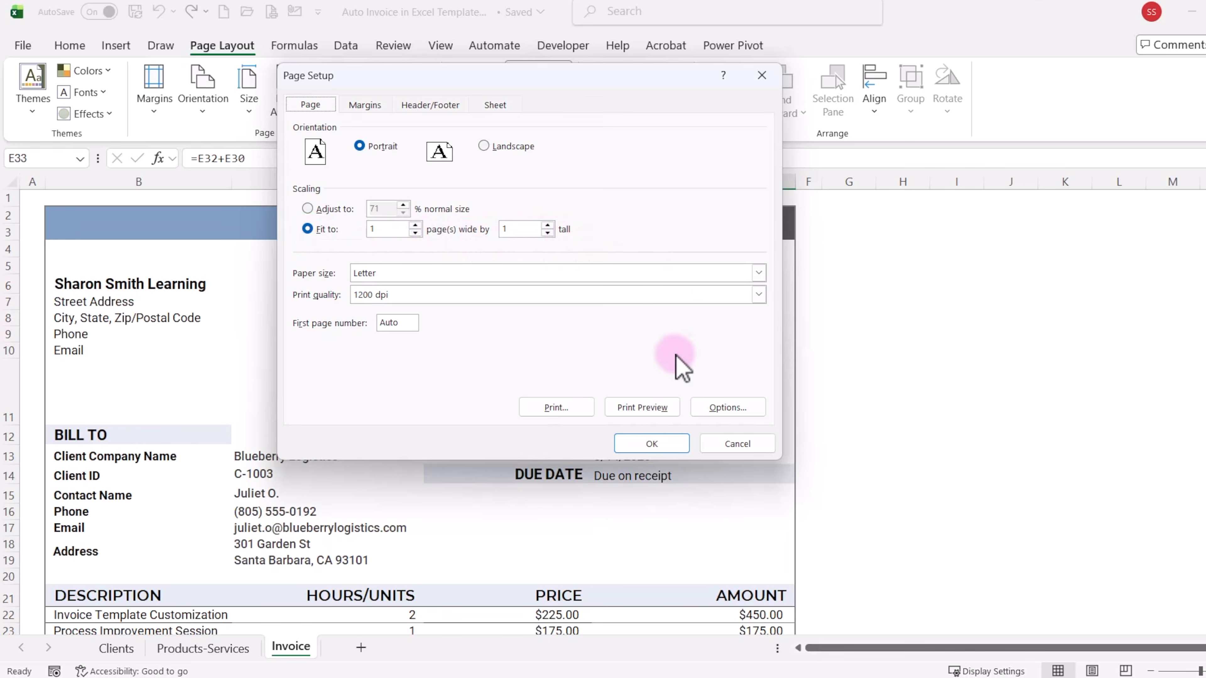
pyautogui.click(667, 408)
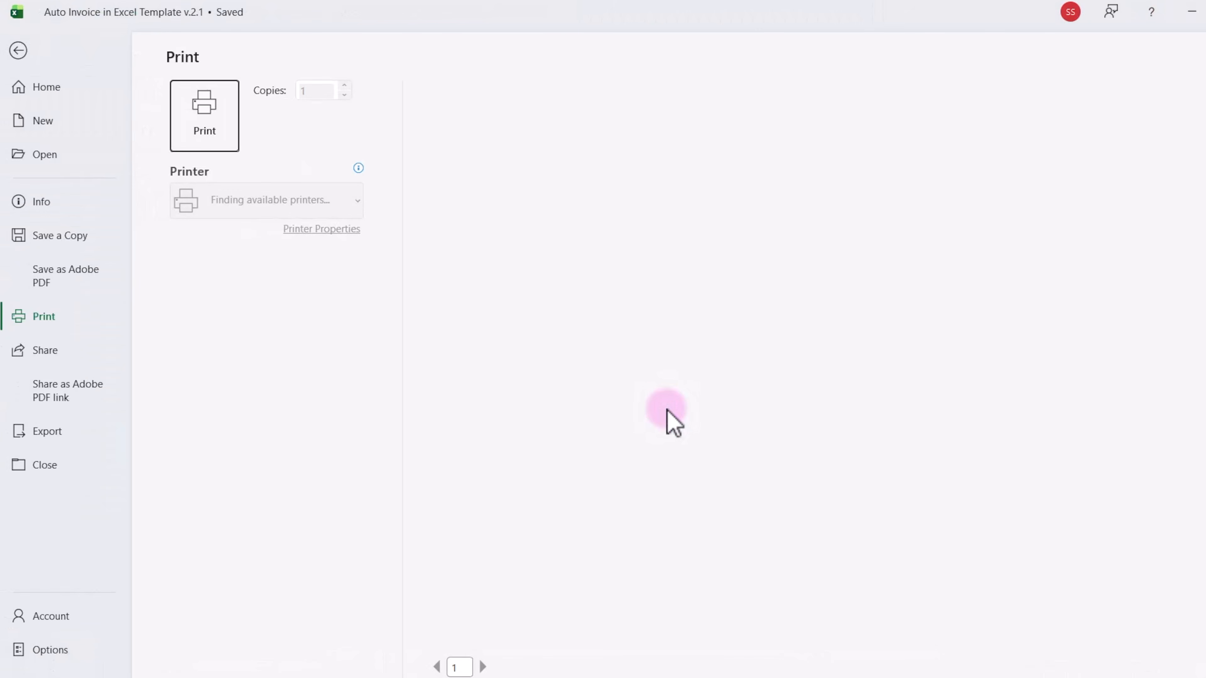